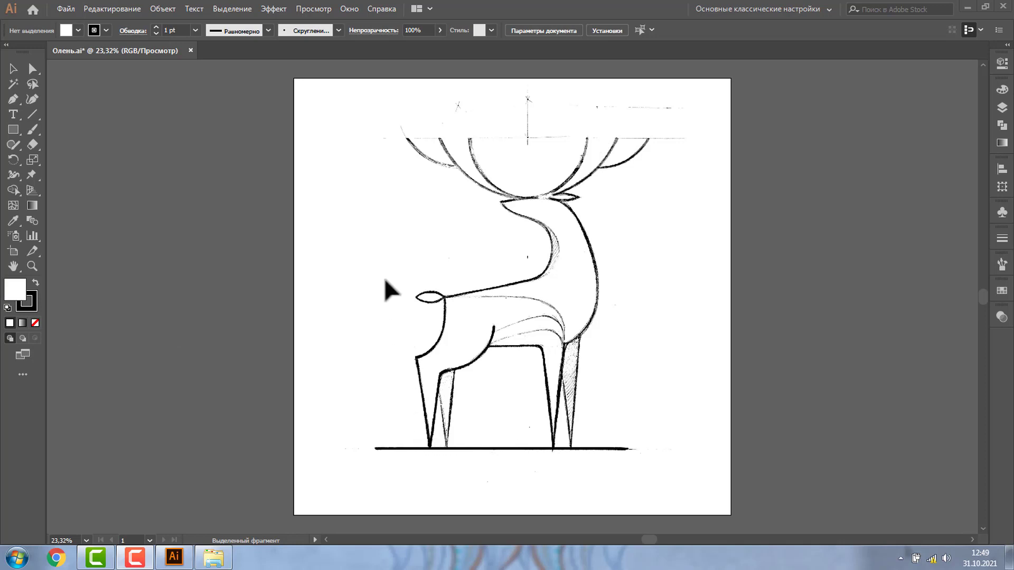
# Zoom in on the deer sketch to about 35.8% so it fills the window.
pyautogui.press('z')
pyautogui.scroll(2, 536, 251)
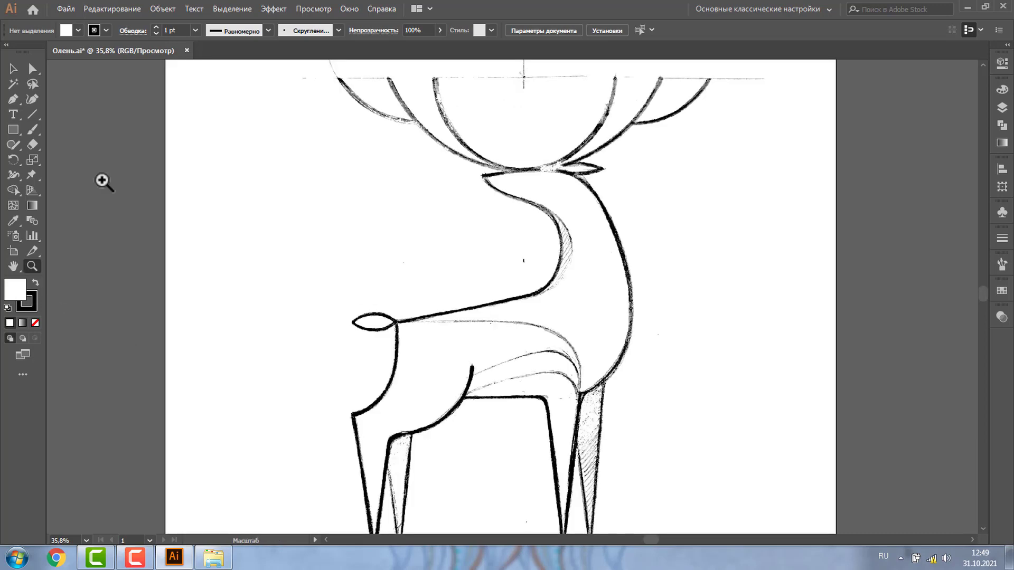
# Draw a straight line across the deer's back with a red 14 pt stroke.
pyautogui.click(30, 113)
pyautogui.moveTo(292, 337); pyautogui.dragTo(685, 261)
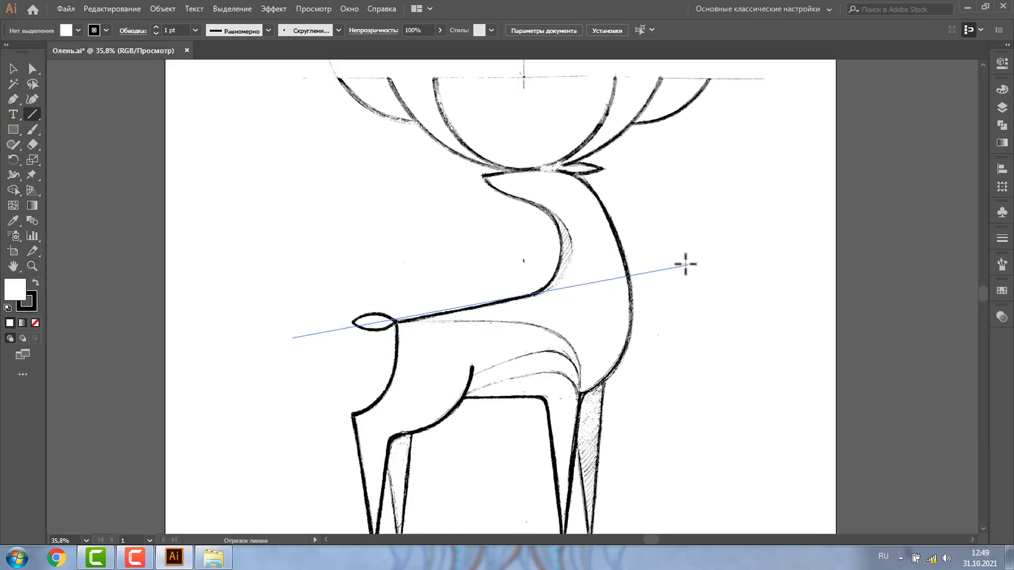
pyautogui.click(105, 30)
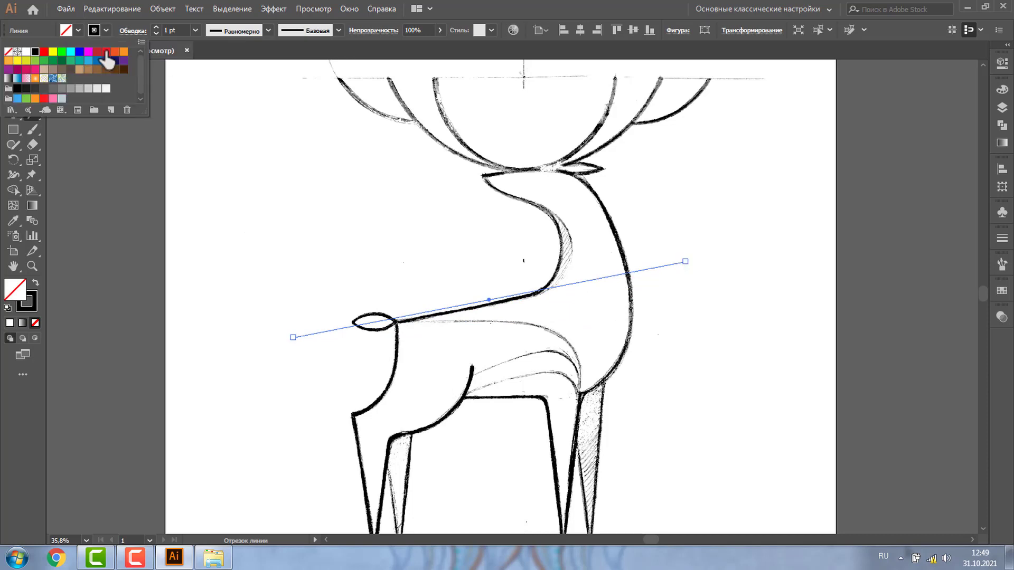
pyautogui.click(106, 52)
pyautogui.click(152, 24)
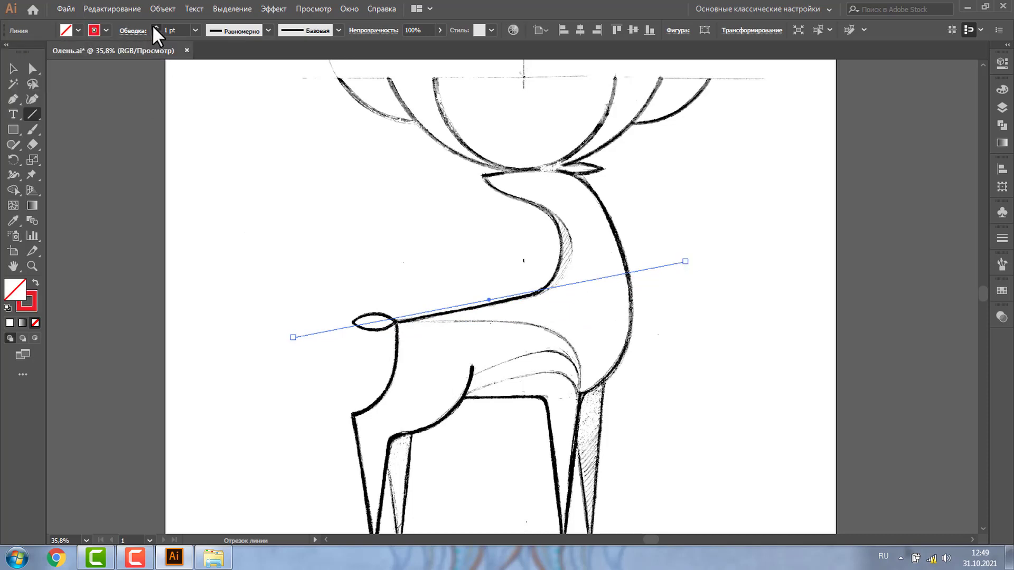
pyautogui.click(152, 24)
pyautogui.write('14')
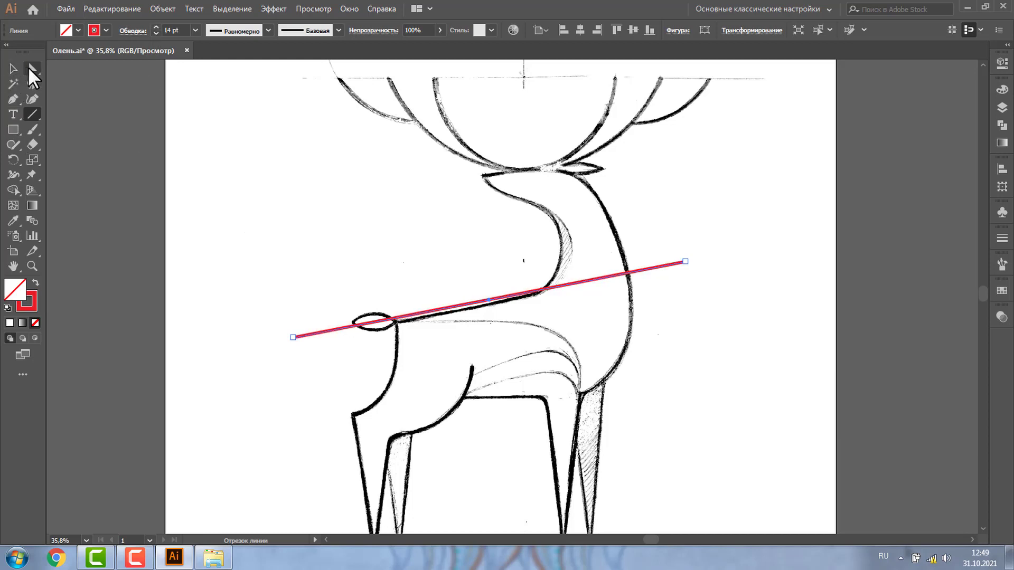
# Lower the line's left end slightly with Direct Selection, then deselect.
pyautogui.click(32, 69)
pyautogui.moveTo(292, 338); pyautogui.dragTo(294, 346)
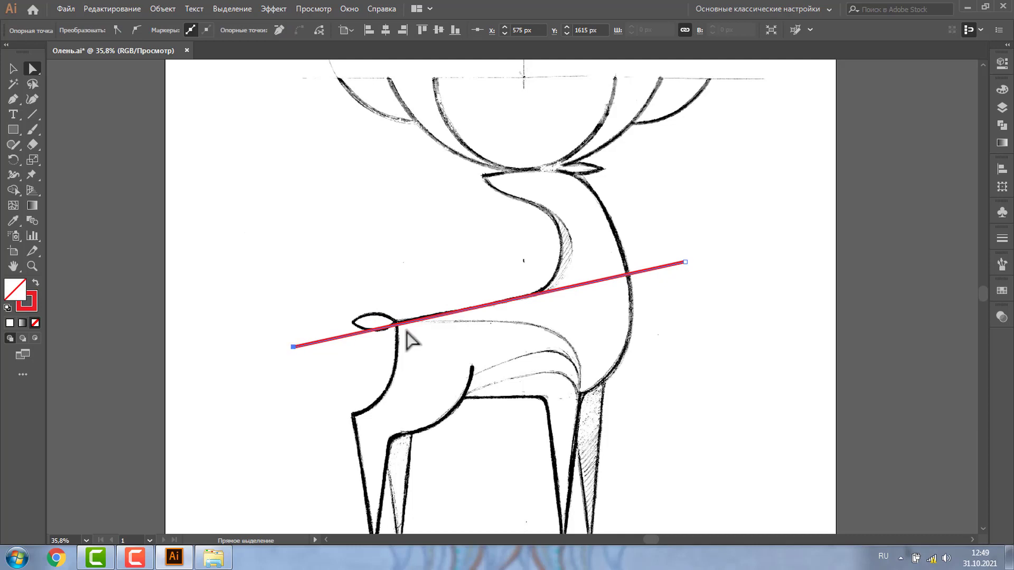
pyautogui.click(13, 69)
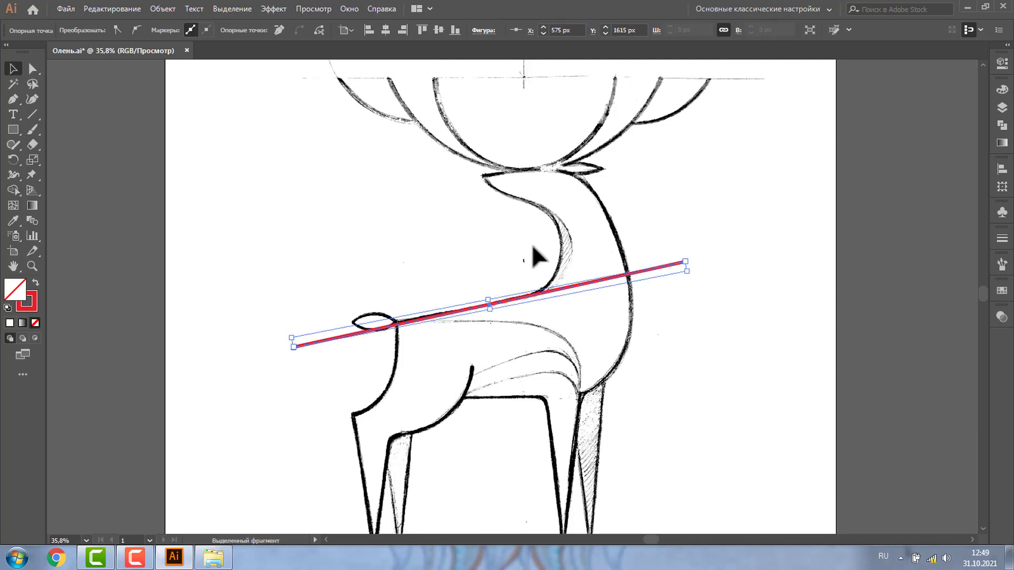
pyautogui.click(472, 269)
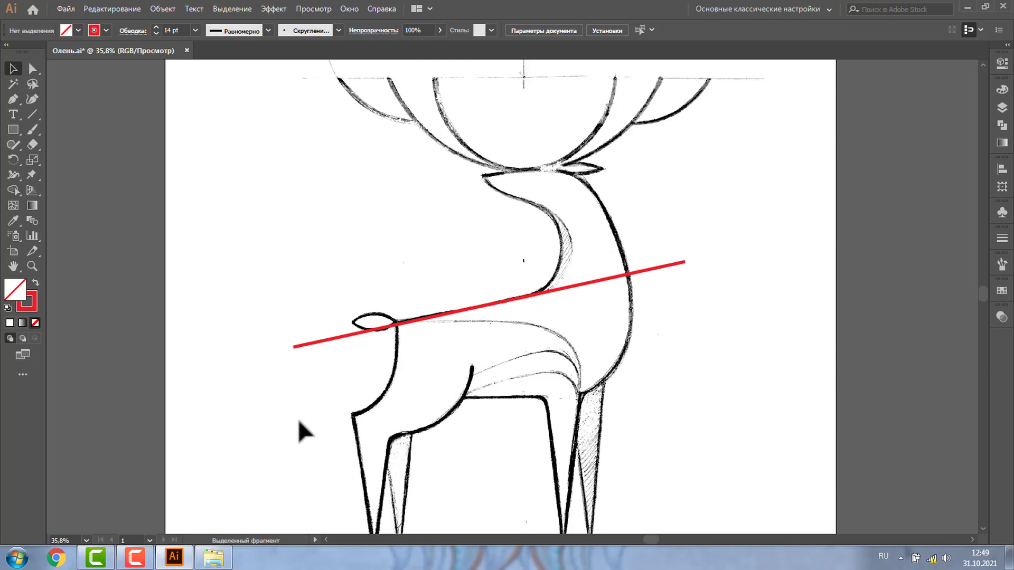
# Draw a tall ellipse, tilt it about 11.57°, then move and widen it over the tail.
pyautogui.press('l')
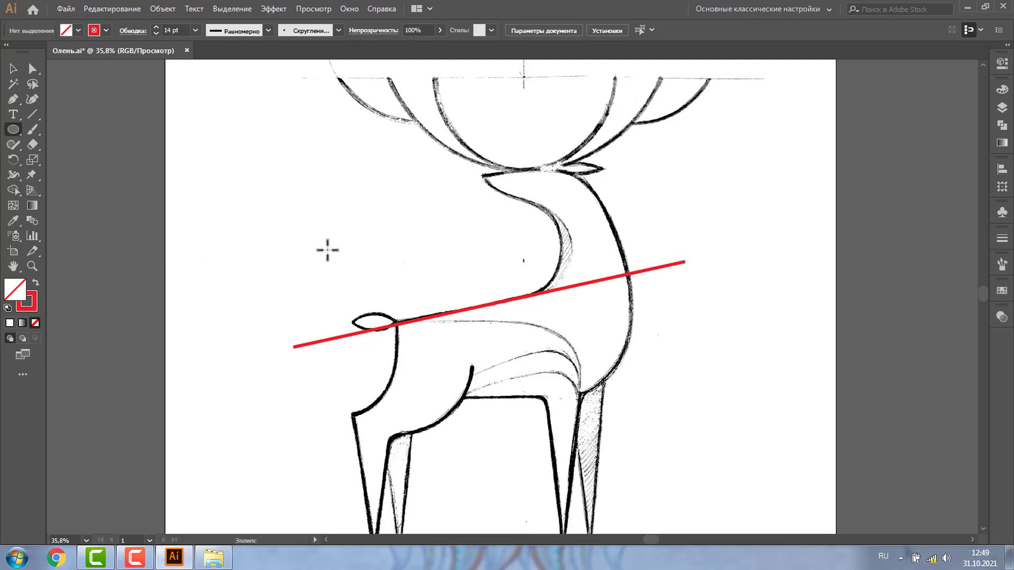
pyautogui.moveTo(219, 194)
pyautogui.mouseDown()
pyautogui.moveTo(334, 352)
pyautogui.moveTo(332, 439)
pyautogui.mouseUp()
pyautogui.click(14, 69)
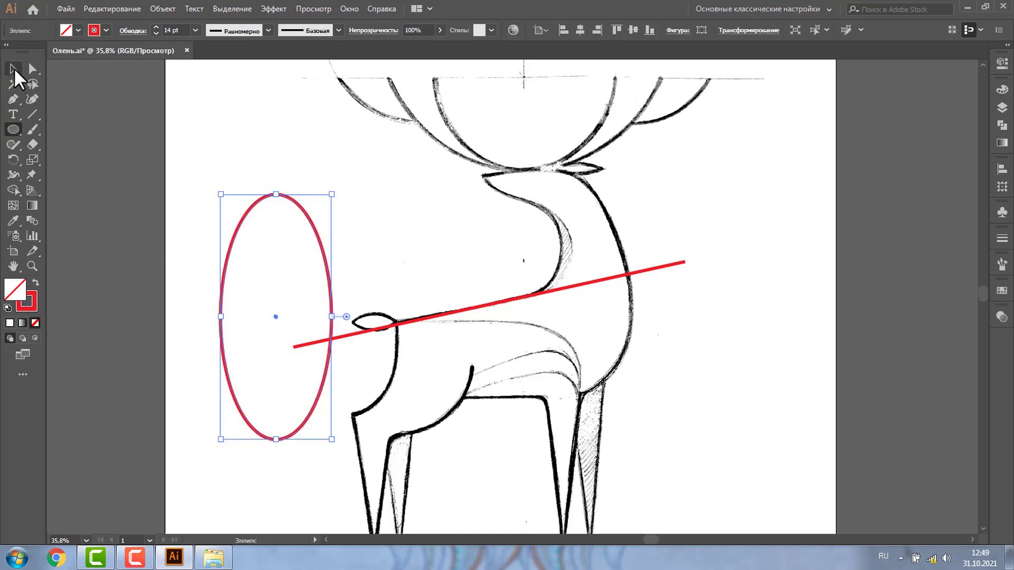
pyautogui.moveTo(333, 188); pyautogui.dragTo(296, 244)
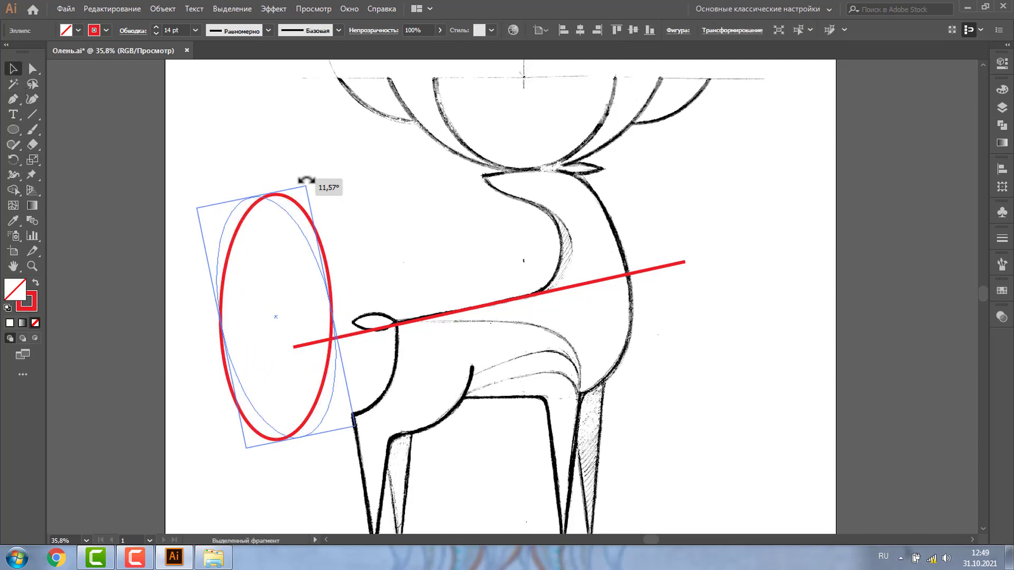
pyautogui.moveTo(276, 315); pyautogui.dragTo(320, 295)
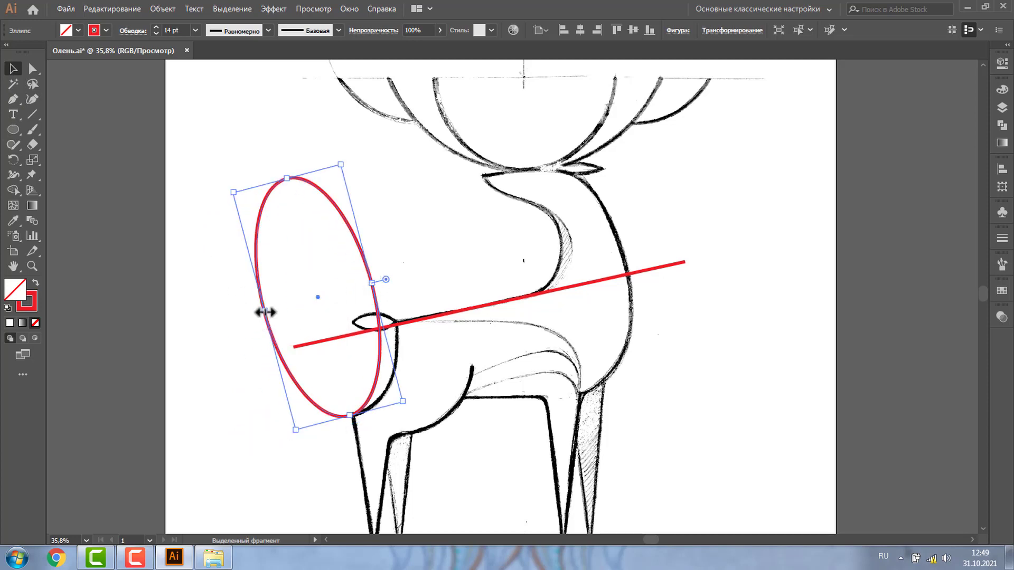
pyautogui.moveTo(264, 312); pyautogui.dragTo(247, 315)
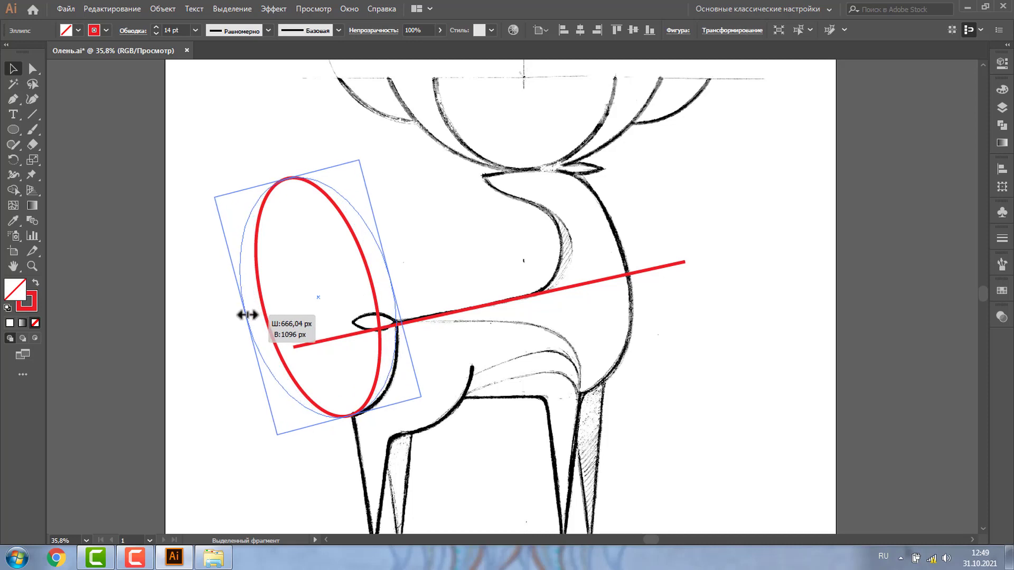
pyautogui.moveTo(246, 315); pyautogui.dragTo(241, 316)
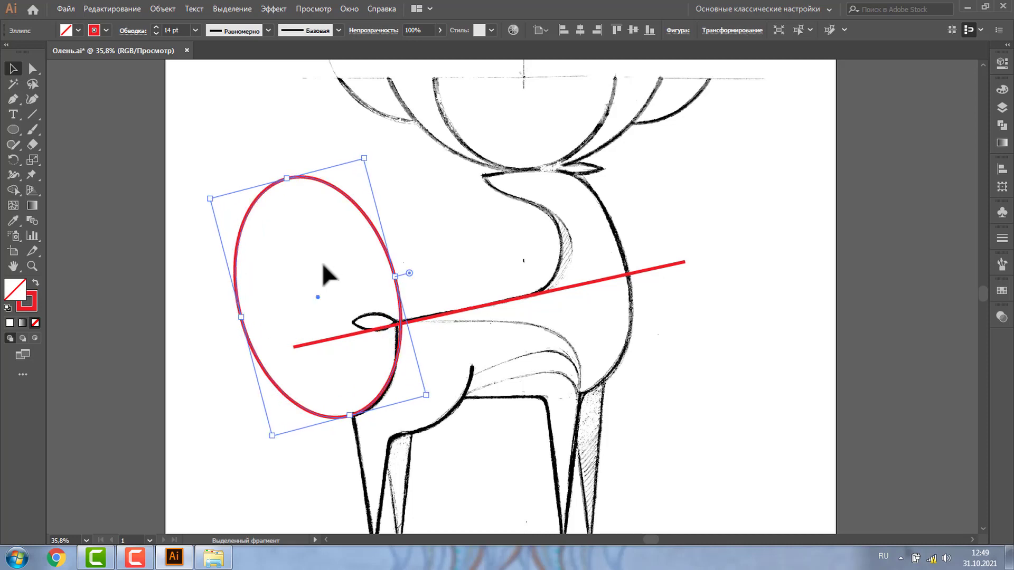
pyautogui.moveTo(365, 154); pyautogui.dragTo(358, 153)
# Zoom in around the ellipse, make it slightly narrower, and deselect.
pyautogui.click(33, 266)
pyautogui.moveTo(189, 167); pyautogui.dragTo(441, 478)
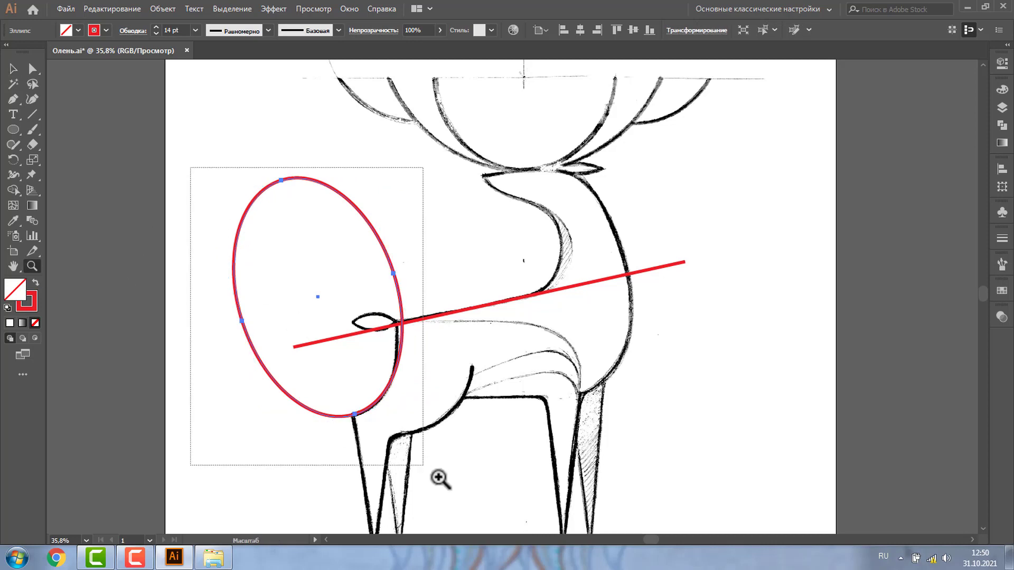
pyautogui.click(13, 69)
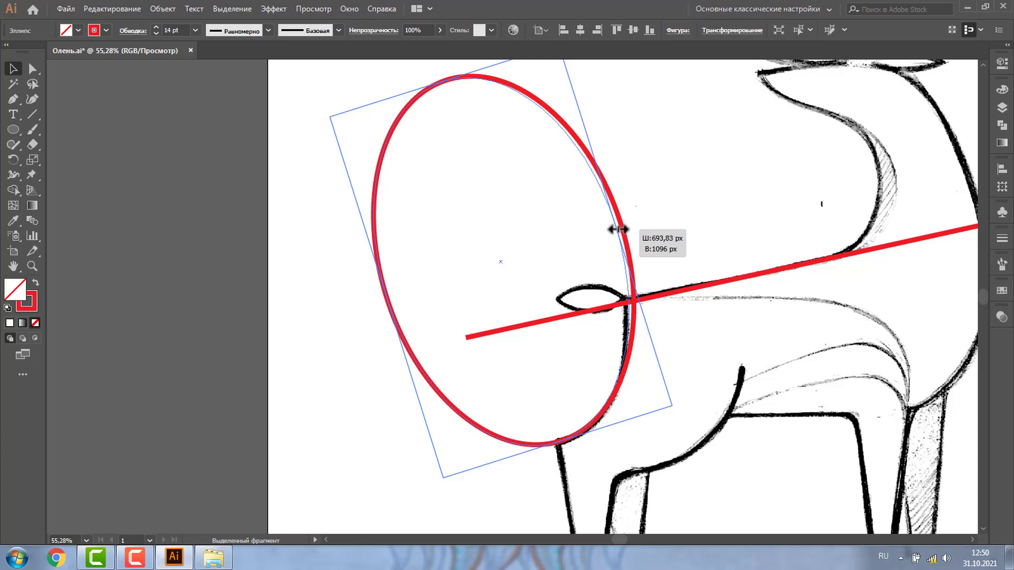
pyautogui.moveTo(623, 226); pyautogui.dragTo(618, 228)
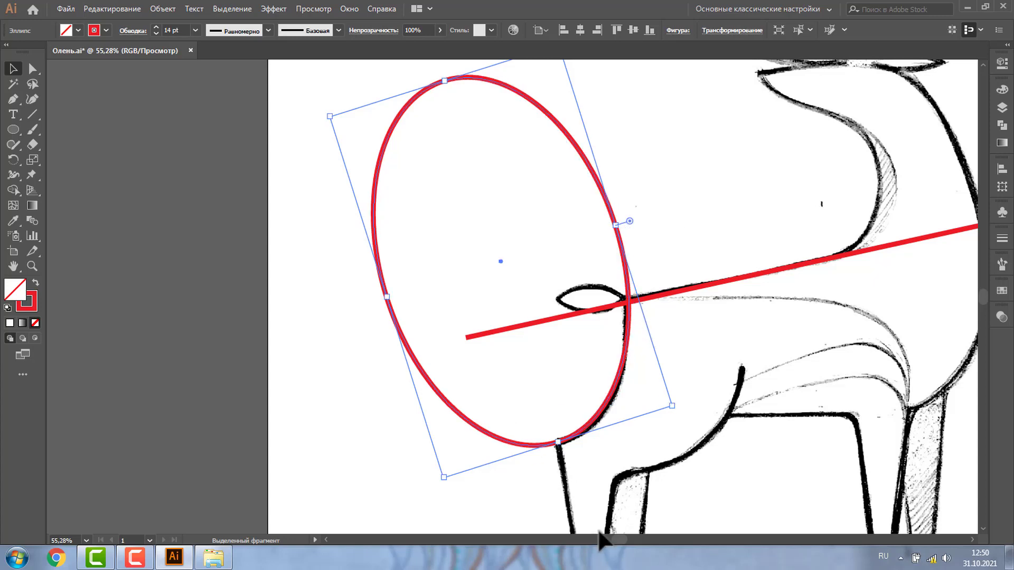
pyautogui.click(752, 424)
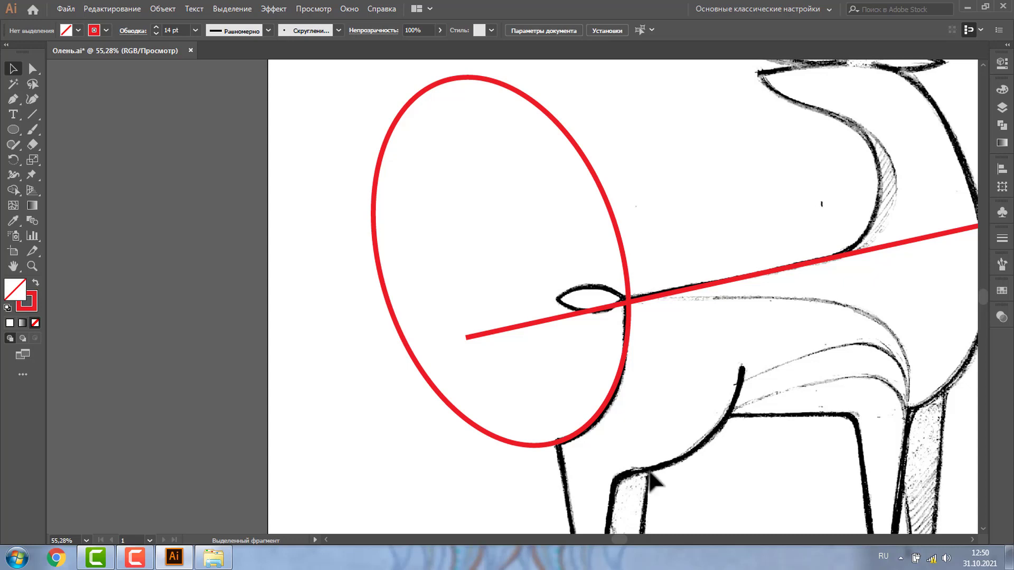
# Draw a circle over the deer's haunch, then zoom out to show the legs.
pyautogui.press('l')
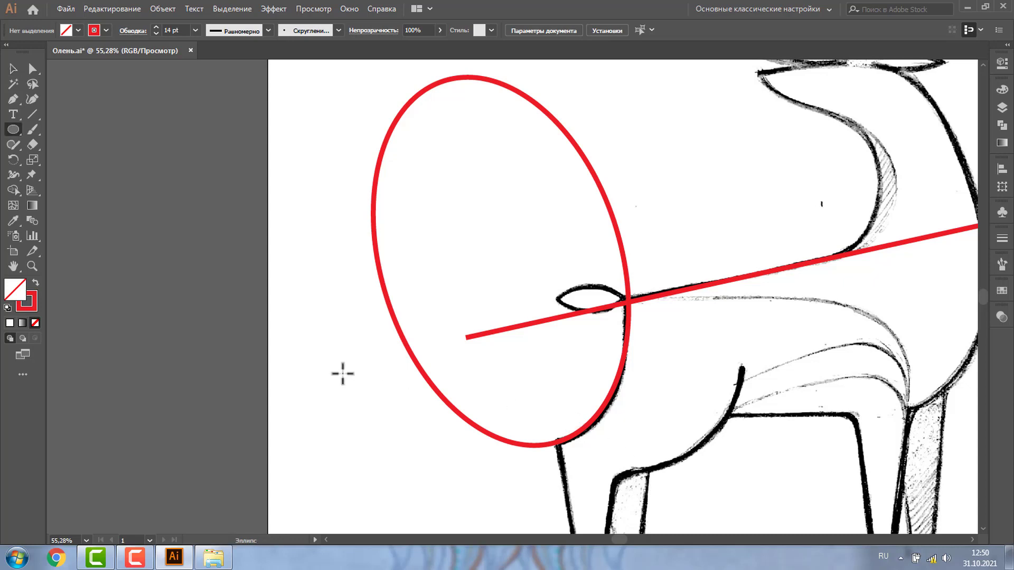
pyautogui.moveTo(339, 331)
pyautogui.mouseDown()
pyautogui.moveTo(526, 502)
pyautogui.moveTo(724, 463)
pyautogui.moveTo(746, 480)
pyautogui.moveTo(740, 446)
pyautogui.mouseUp()
pyautogui.hotkey('ctrl', 'space')
pyautogui.hotkey('ctrl', '-')
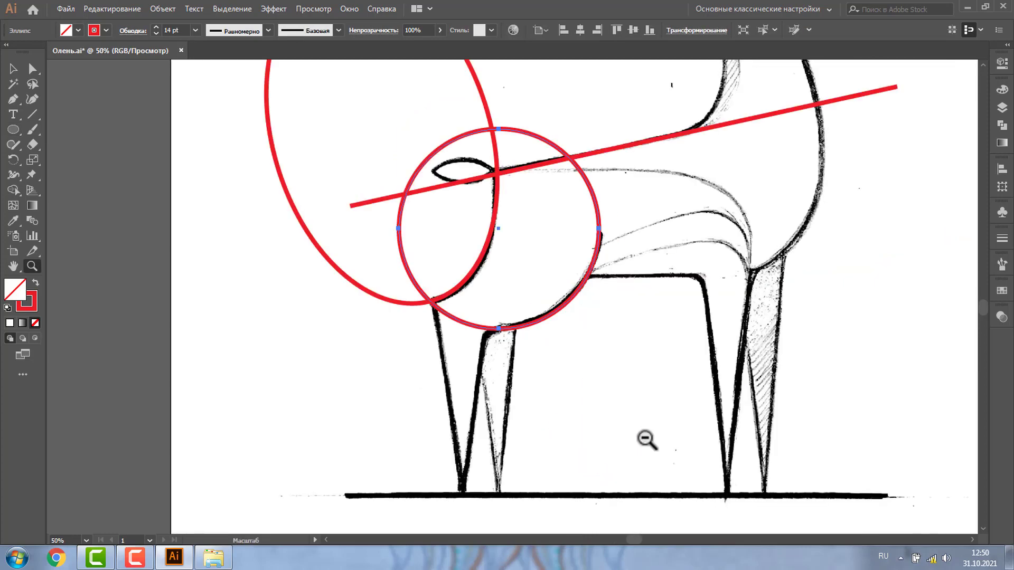
pyautogui.scroll(-3, 647, 439)
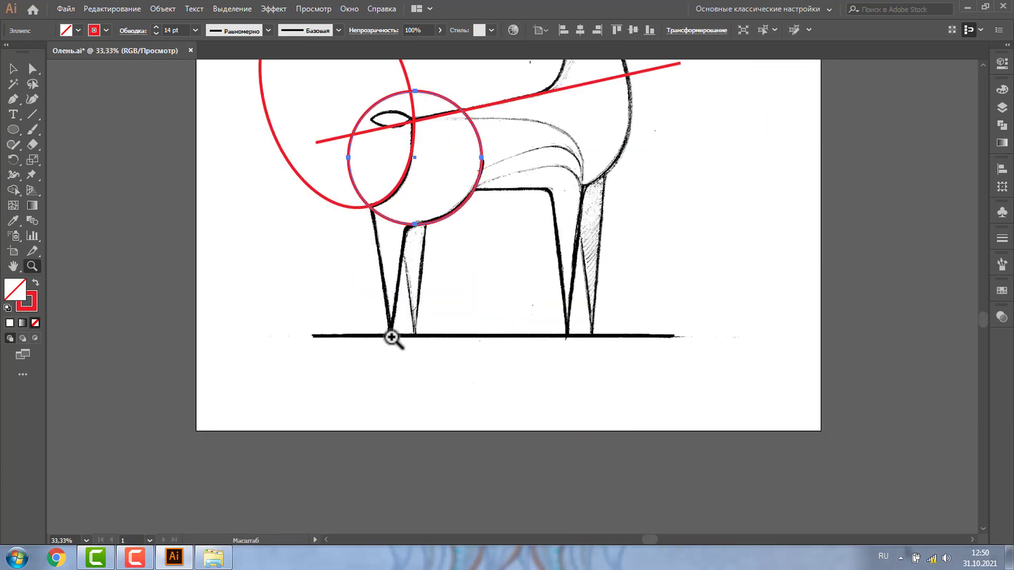
pyautogui.moveTo(12, 123); pyautogui.dragTo(101, 168)
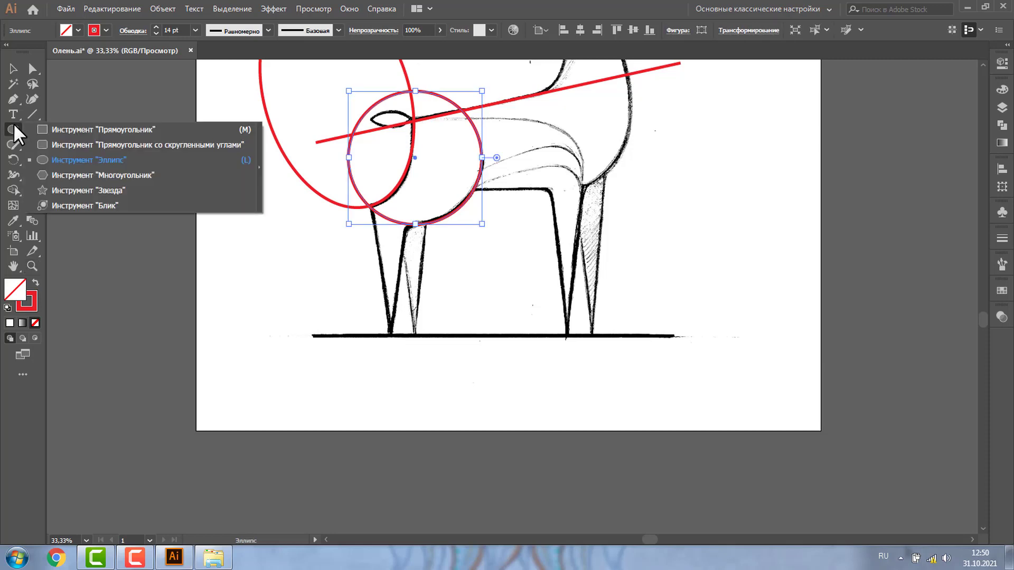
# Draw a triangle, flip it upside down and stretch it along the leftmost leg.
pyautogui.click(108, 176)
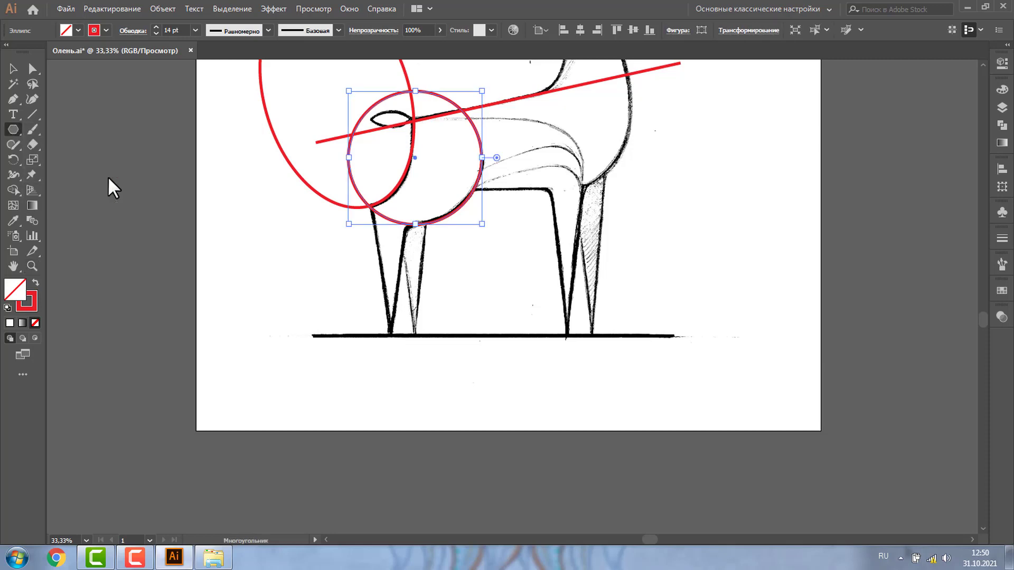
pyautogui.hotkey('ctrl', 'shift', 'a')
pyautogui.moveTo(243, 203); pyautogui.dragTo(281, 235)
pyautogui.press('Down')
pyautogui.press('Down')
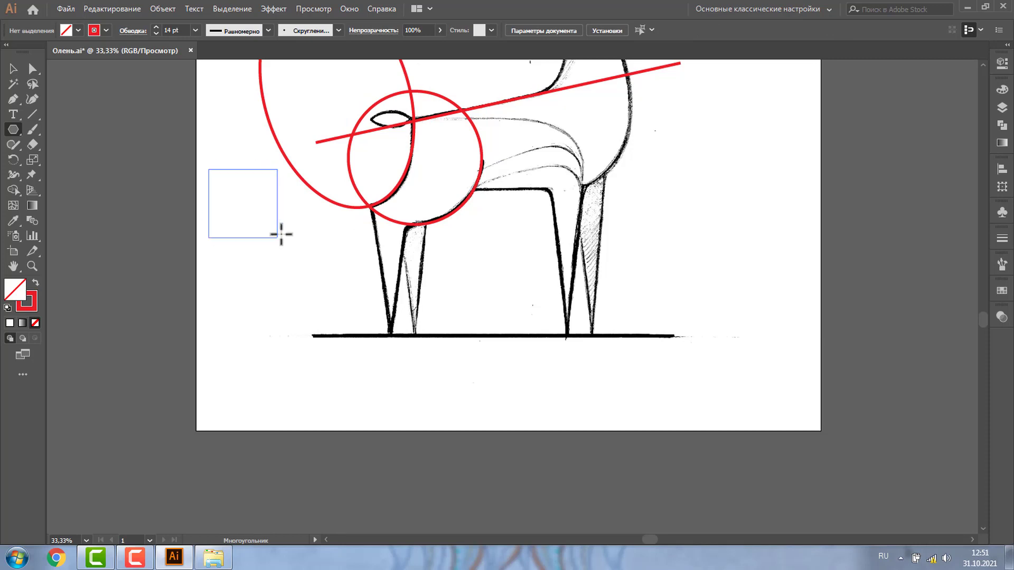
pyautogui.press('Down')
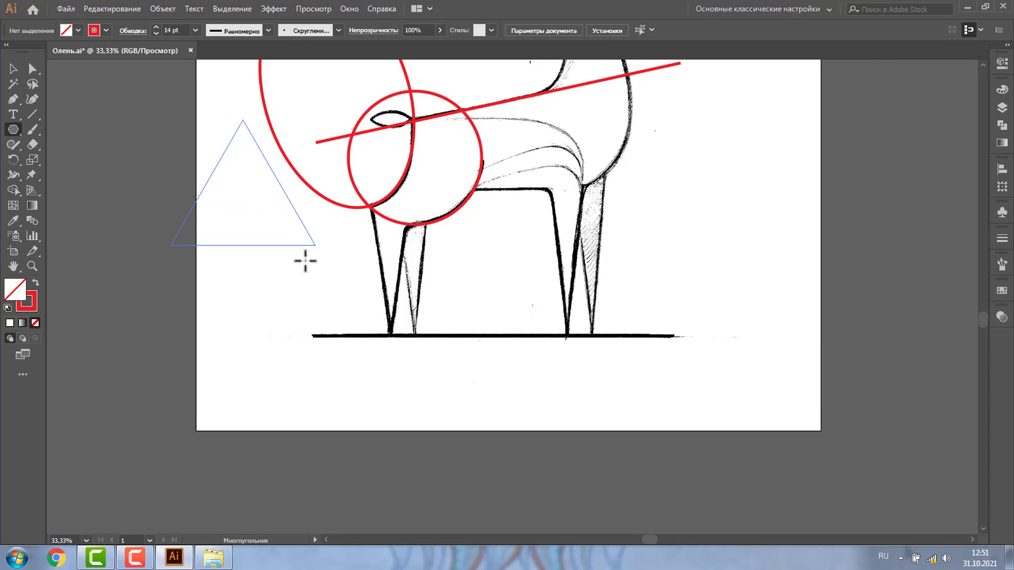
pyautogui.moveTo(281, 234); pyautogui.dragTo(303, 260)
pyautogui.click(13, 69)
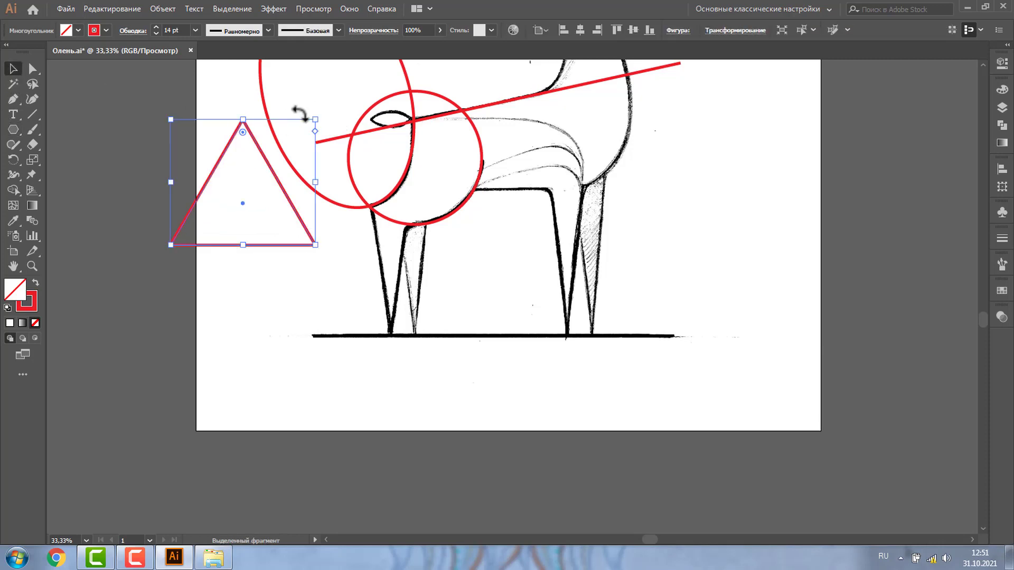
pyautogui.moveTo(320, 113)
pyautogui.mouseDown()
pyautogui.moveTo(298, 240)
pyautogui.moveTo(200, 244)
pyautogui.moveTo(274, 226)
pyautogui.moveTo(390, 251)
pyautogui.mouseUp()
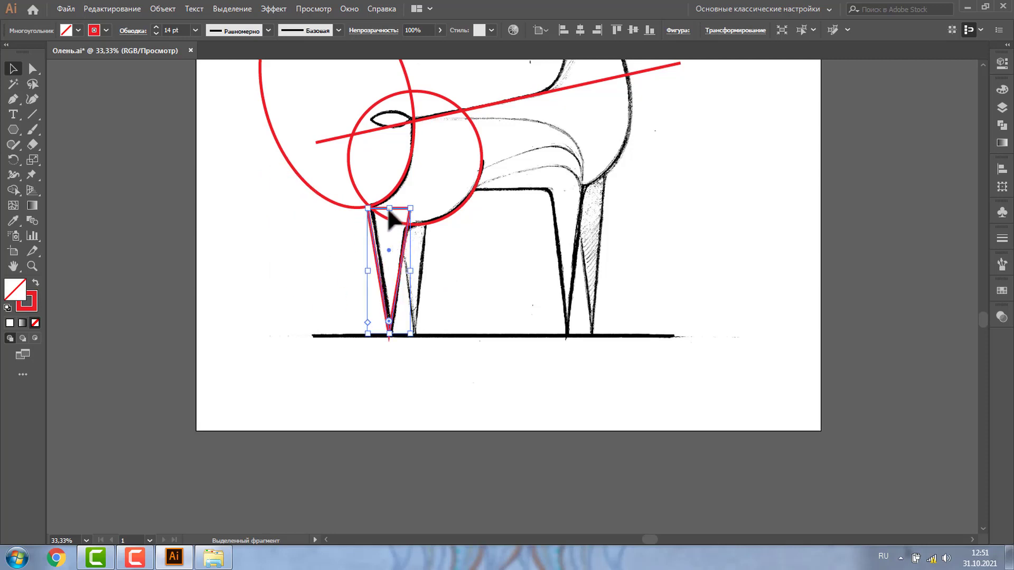
pyautogui.moveTo(389, 208); pyautogui.dragTo(395, 175)
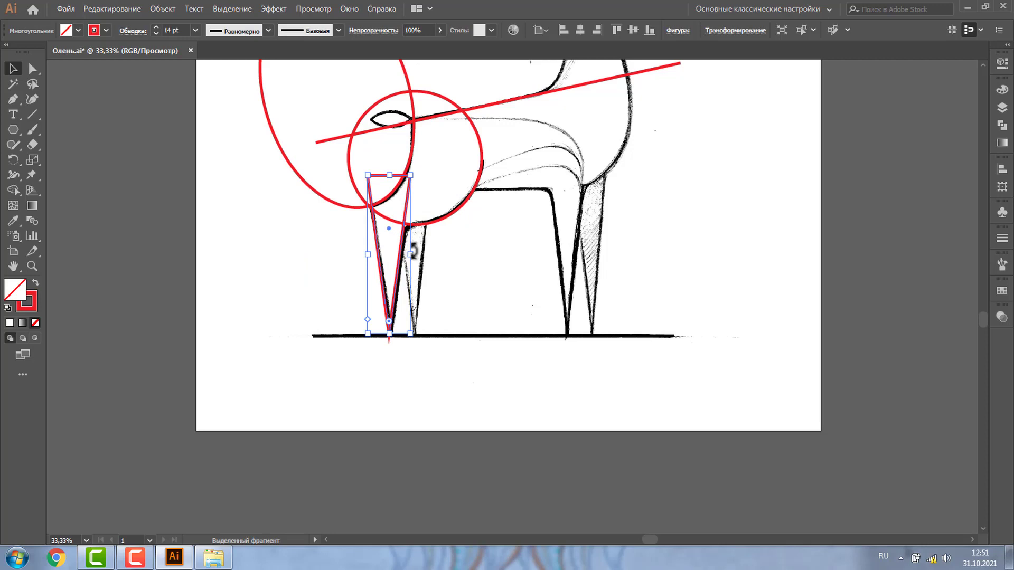
# Duplicate the leg triangle beside the artboard and place another copy over the right leg.
pyautogui.scroll(5, 355, 242)
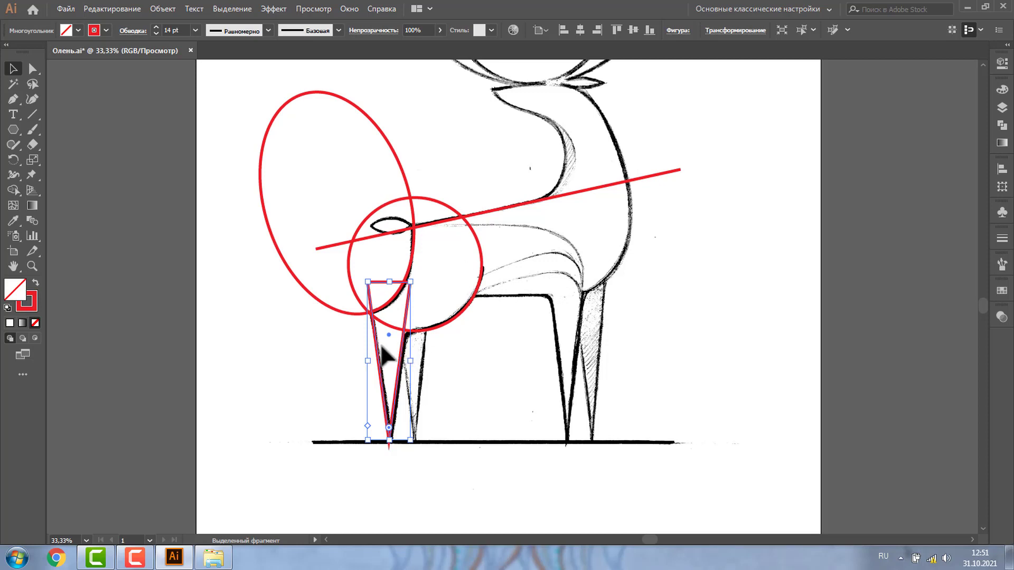
pyautogui.moveTo(376, 345); pyautogui.dragTo(155, 348)
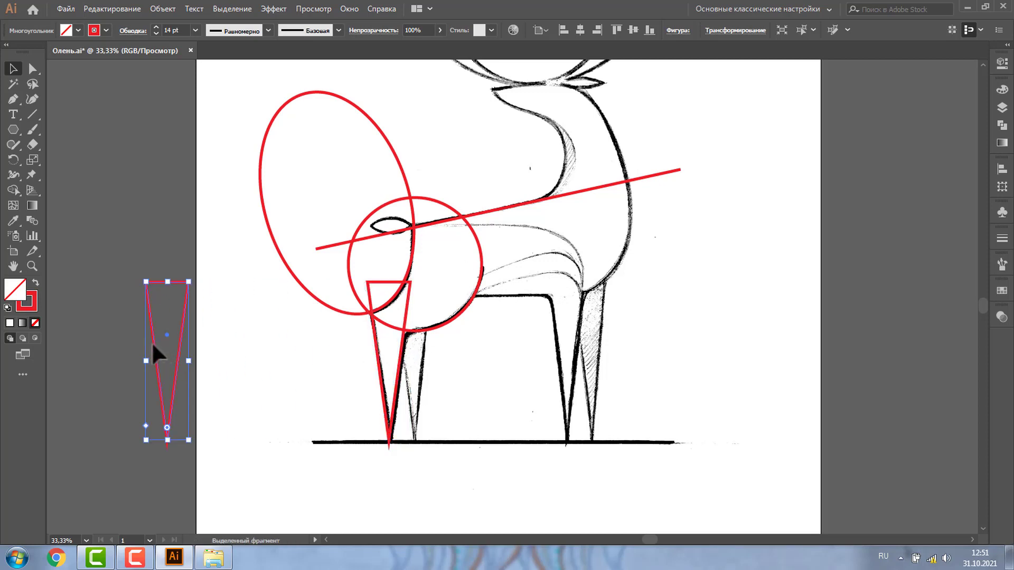
pyautogui.hotkey('alt', 'shift')
pyautogui.moveTo(153, 302); pyautogui.dragTo(549, 319)
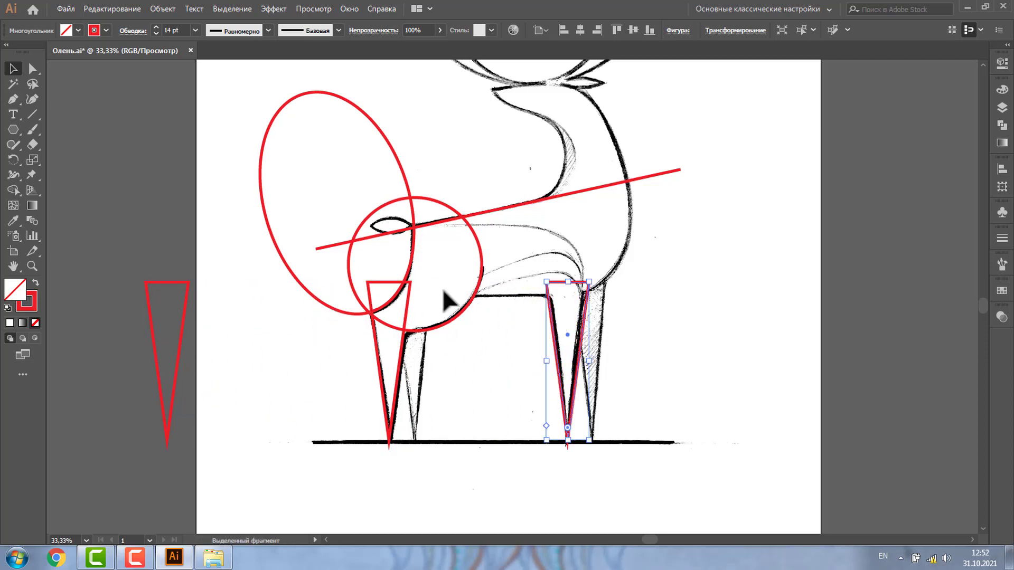
# Draw a horizontal red line along the belly between the legs.
pyautogui.click(33, 114)
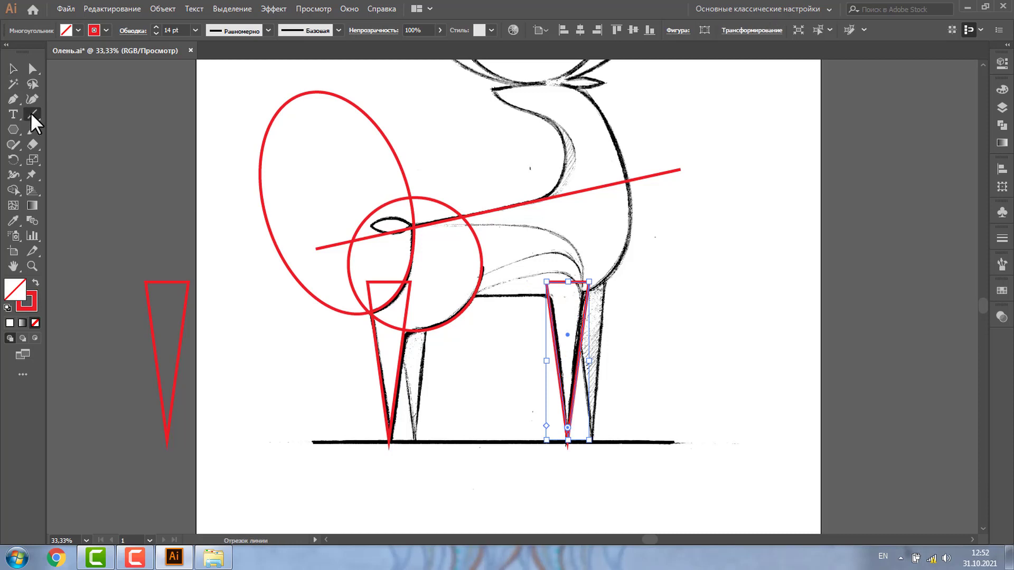
pyautogui.moveTo(432, 294); pyautogui.dragTo(578, 294)
pyautogui.scroll(3, 578, 294)
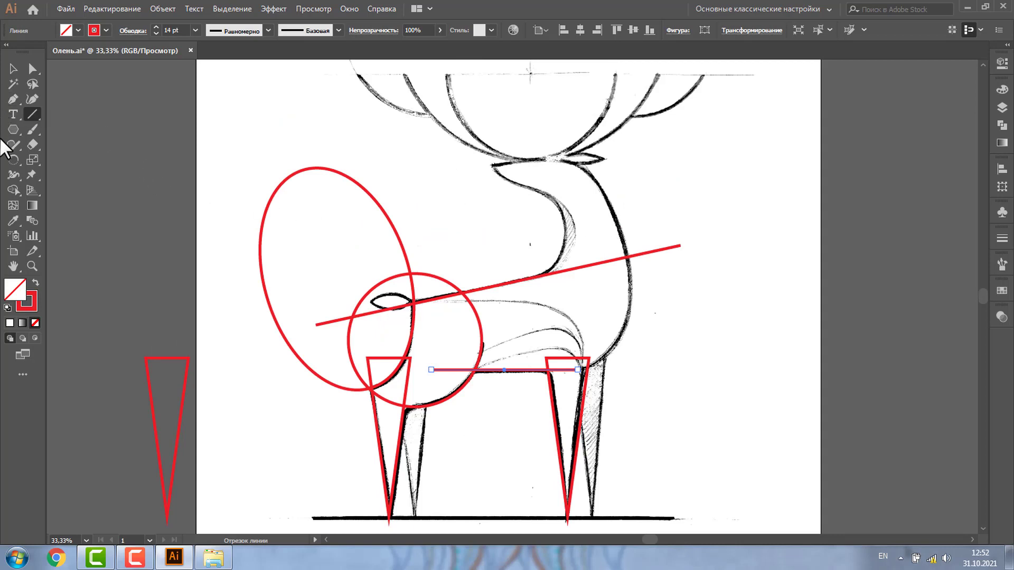
# Trace a closed curved Pen path around the deer's neck and chest.
pyautogui.click(13, 99)
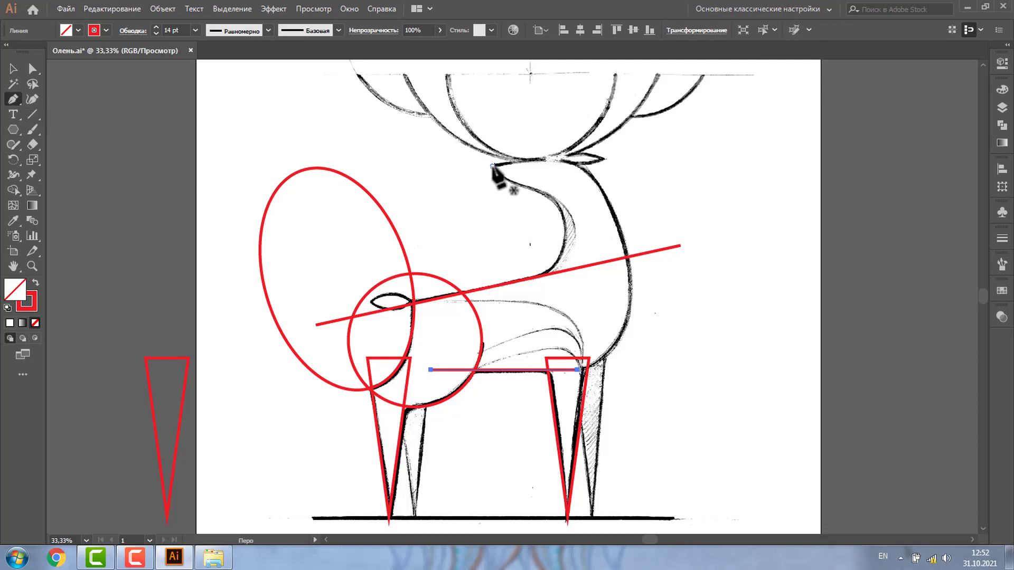
pyautogui.moveTo(492, 167); pyautogui.dragTo(484, 205)
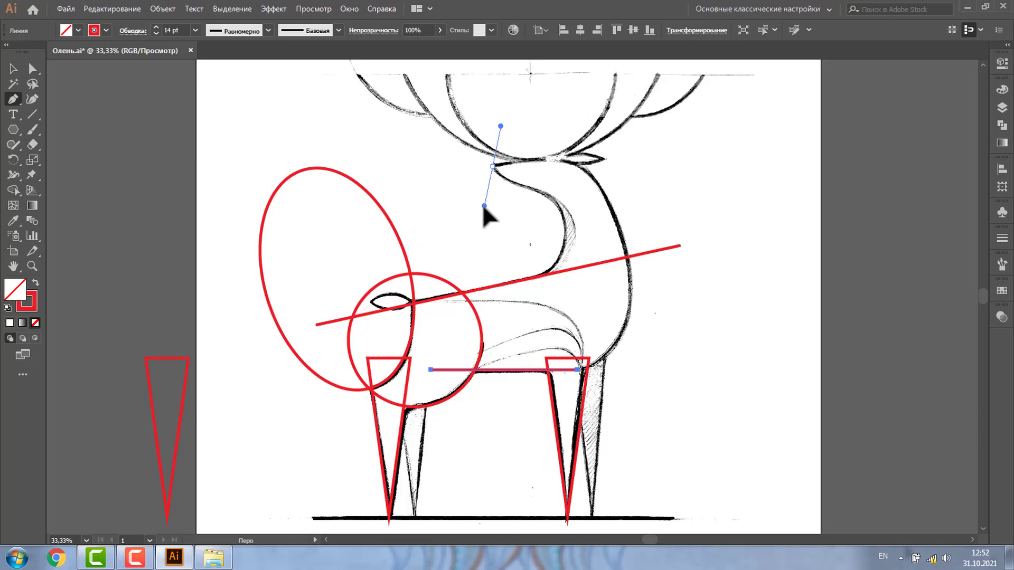
pyautogui.moveTo(484, 206); pyautogui.dragTo(511, 211)
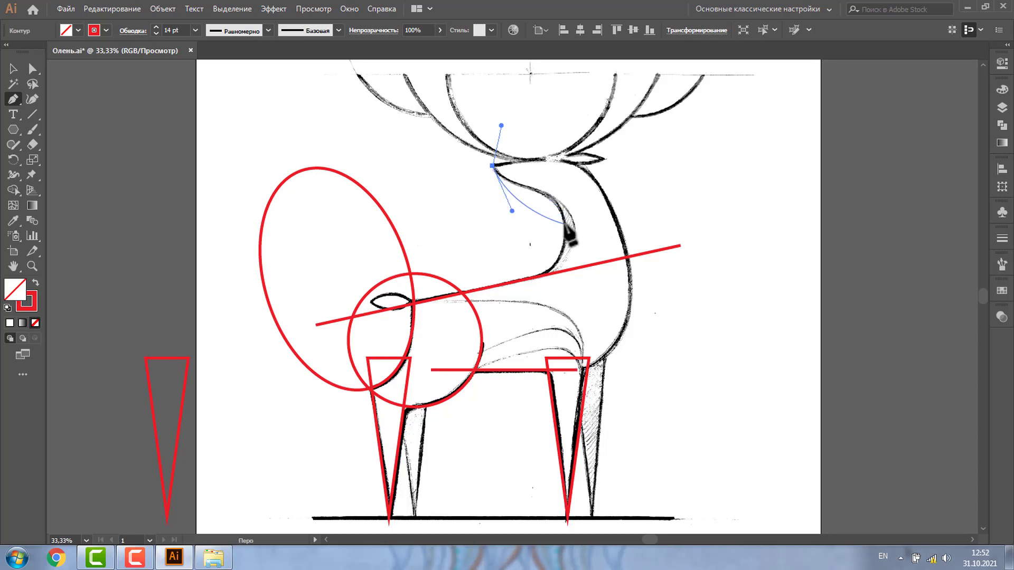
pyautogui.moveTo(565, 227); pyautogui.dragTo(568, 285)
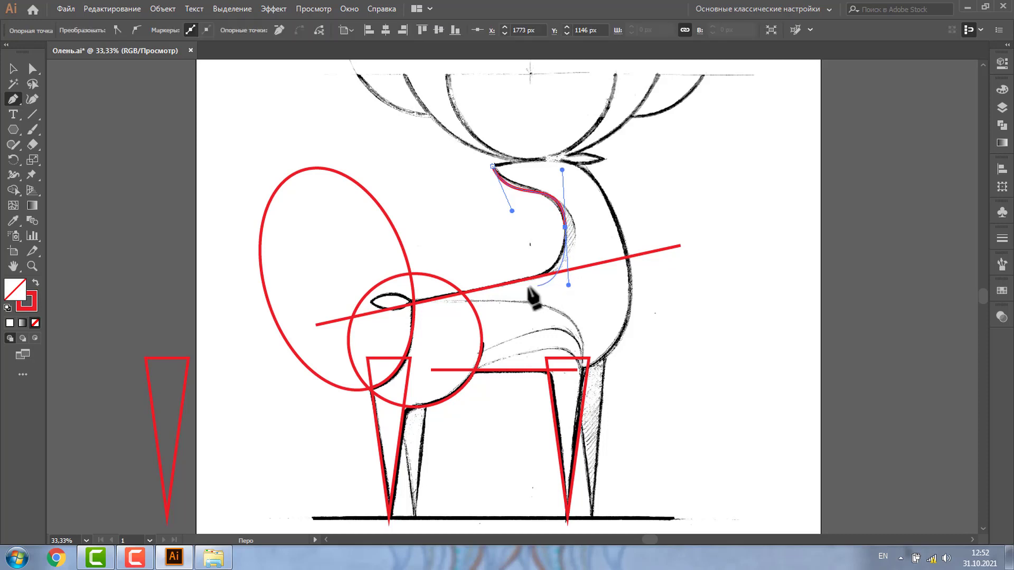
pyautogui.click(488, 295)
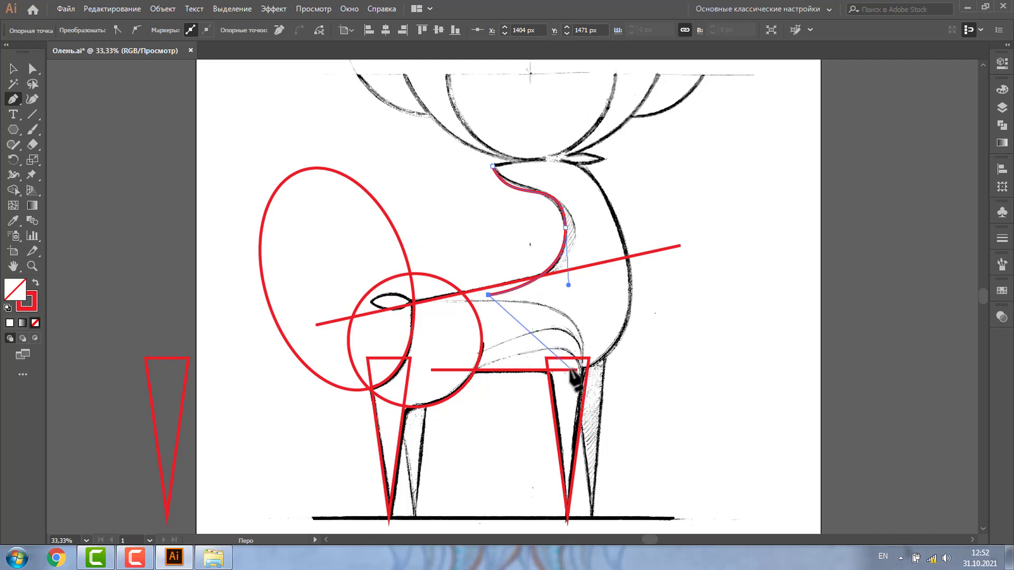
pyautogui.moveTo(581, 367); pyautogui.dragTo(619, 365)
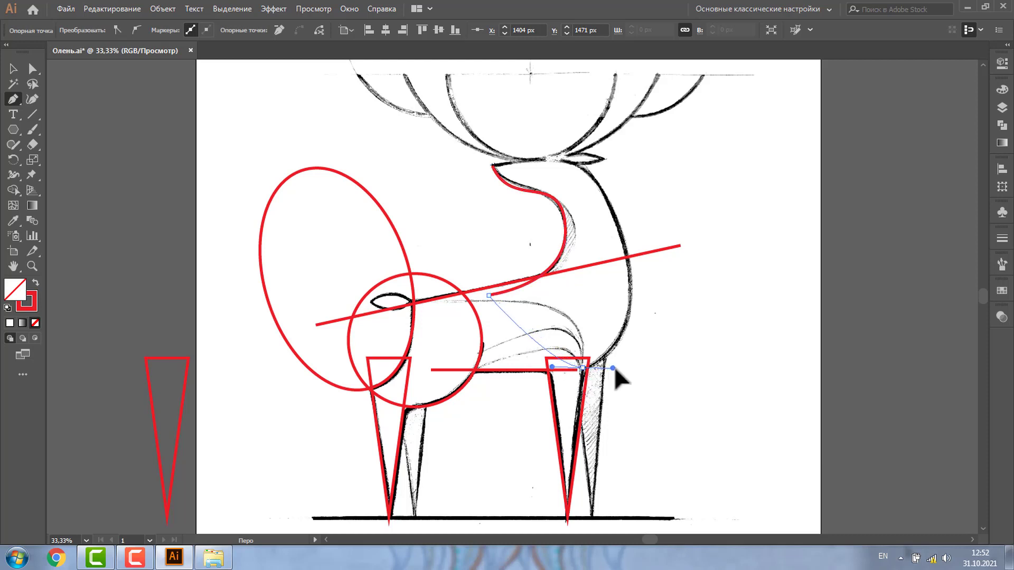
pyautogui.moveTo(631, 296); pyautogui.dragTo(633, 267)
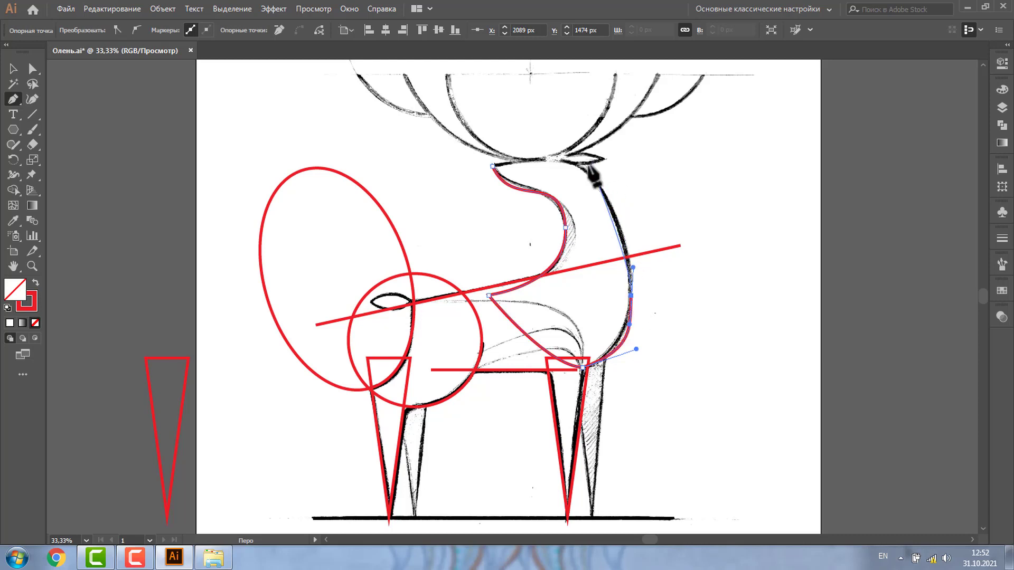
pyautogui.moveTo(576, 165)
pyautogui.mouseDown()
pyautogui.moveTo(531, 154)
pyautogui.moveTo(471, 177)
pyautogui.mouseUp()
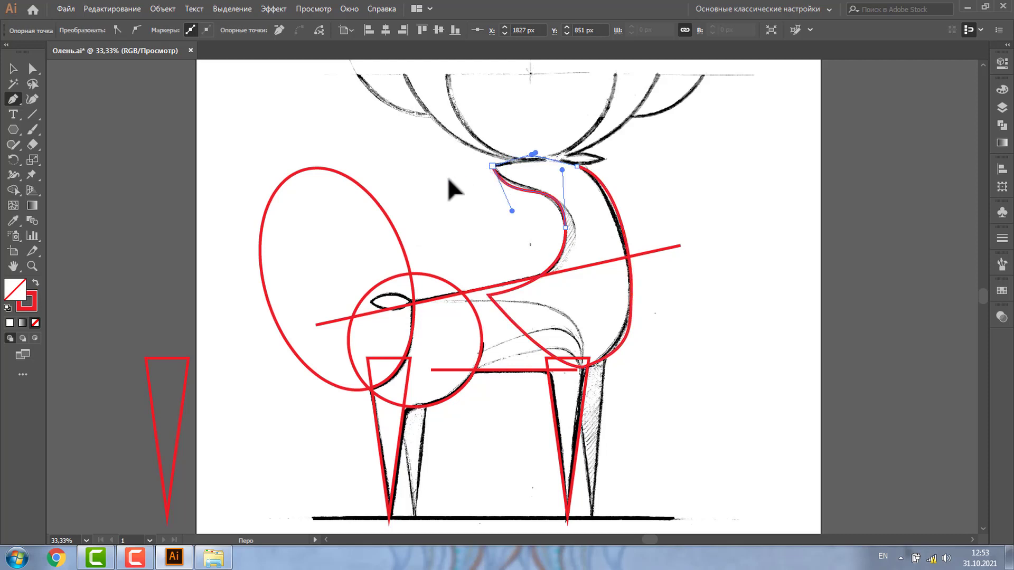
pyautogui.moveTo(449, 180); pyautogui.dragTo(464, 172)
# Change the neck and chest path's stroke to magenta.
pyautogui.click(13, 68)
pyautogui.click(612, 178)
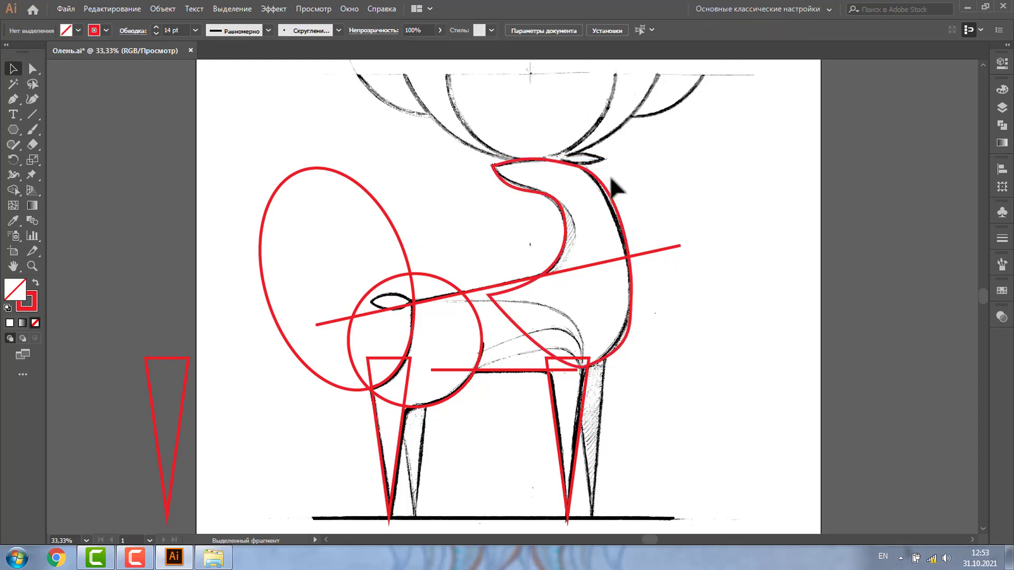
pyautogui.click(604, 184)
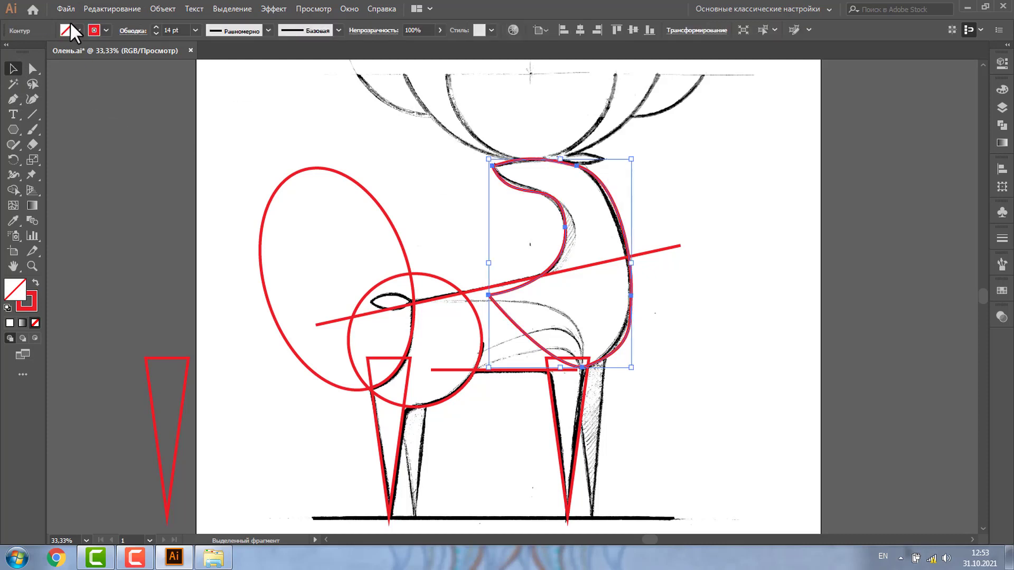
pyautogui.click(106, 30)
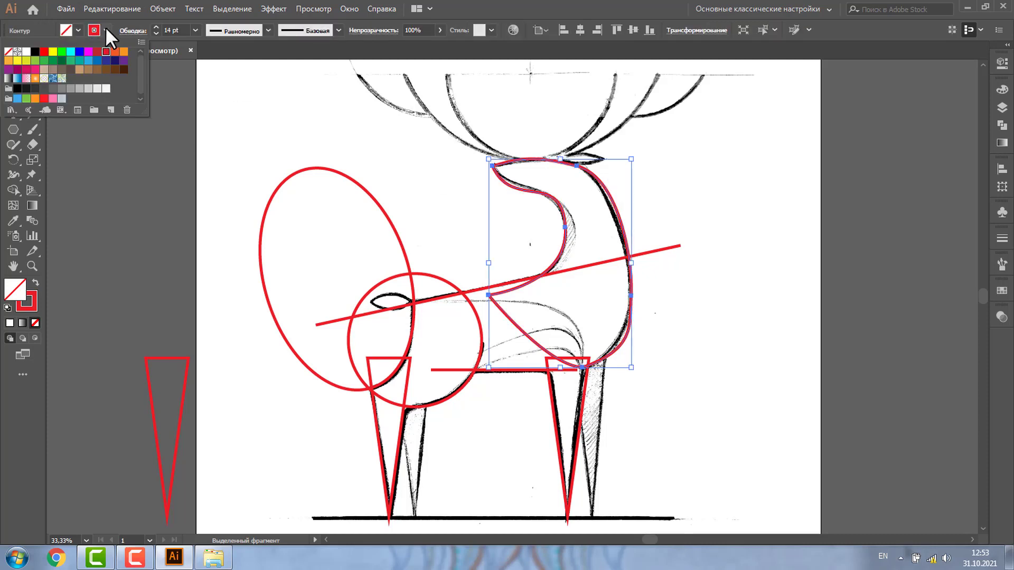
pyautogui.click(89, 51)
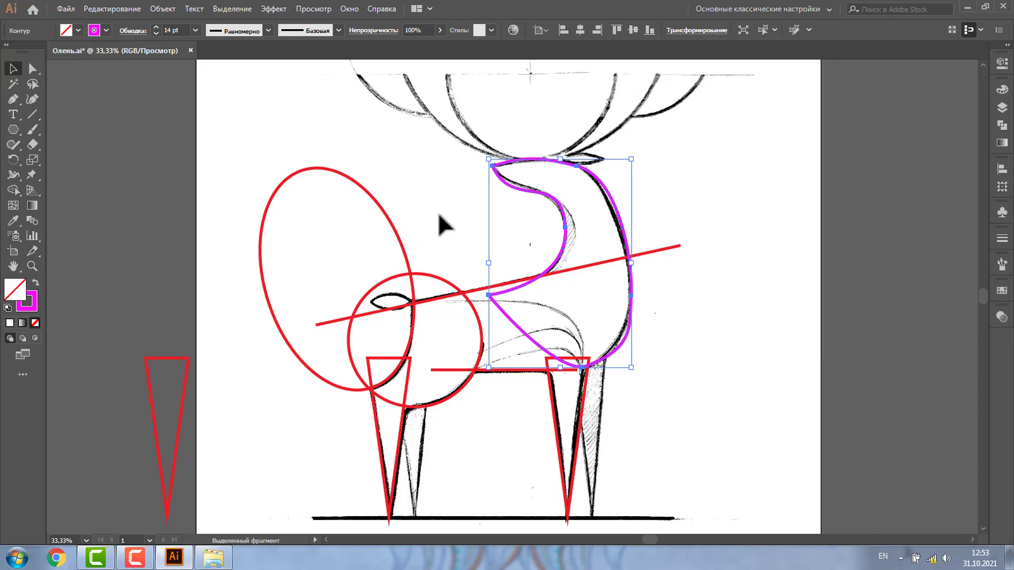
pyautogui.click(32, 272)
# Zoom in on the neck and reshape the throat curve to follow the sketch.
pyautogui.click(32, 267)
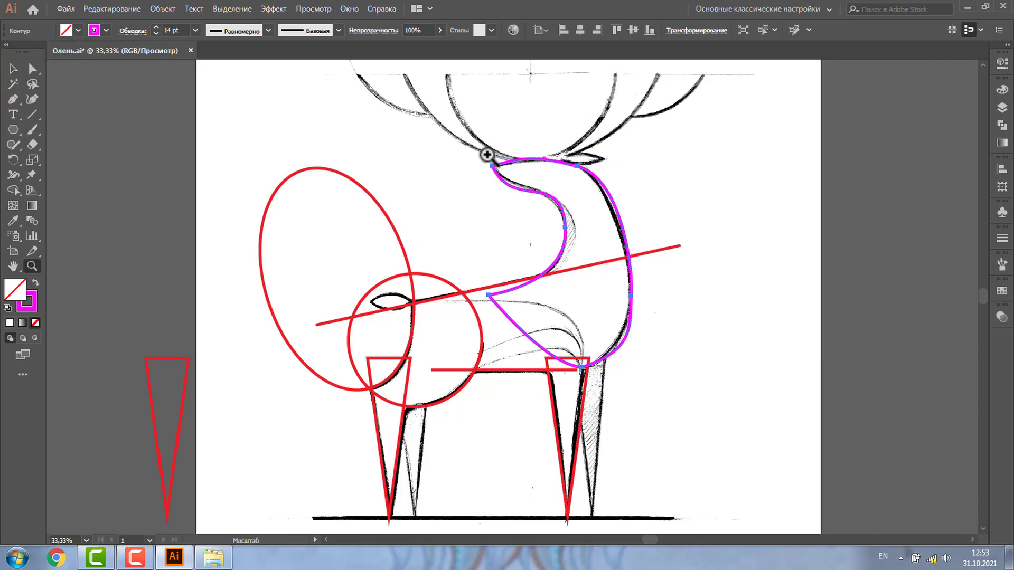
pyautogui.moveTo(483, 142); pyautogui.dragTo(714, 262)
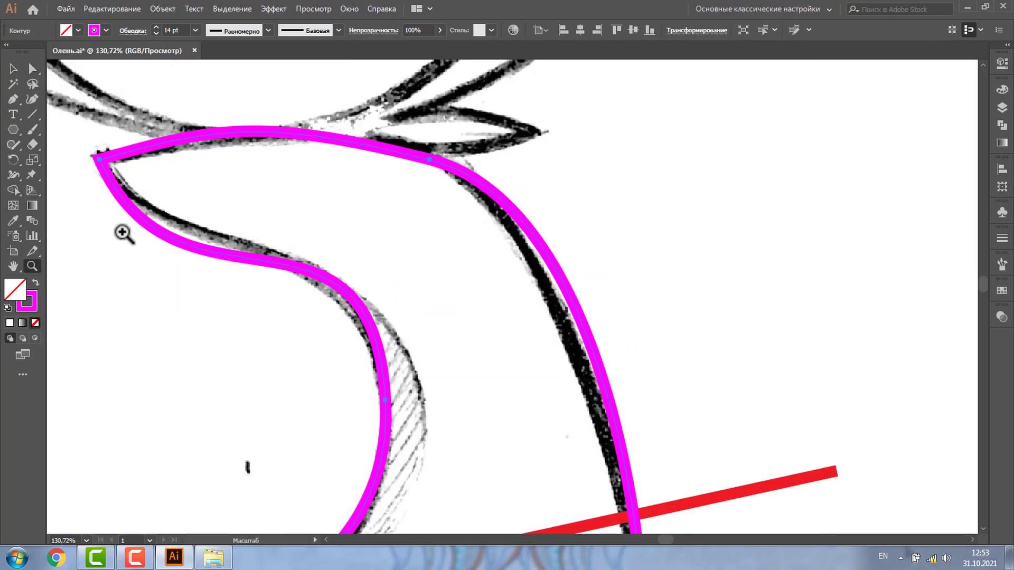
pyautogui.press('a')
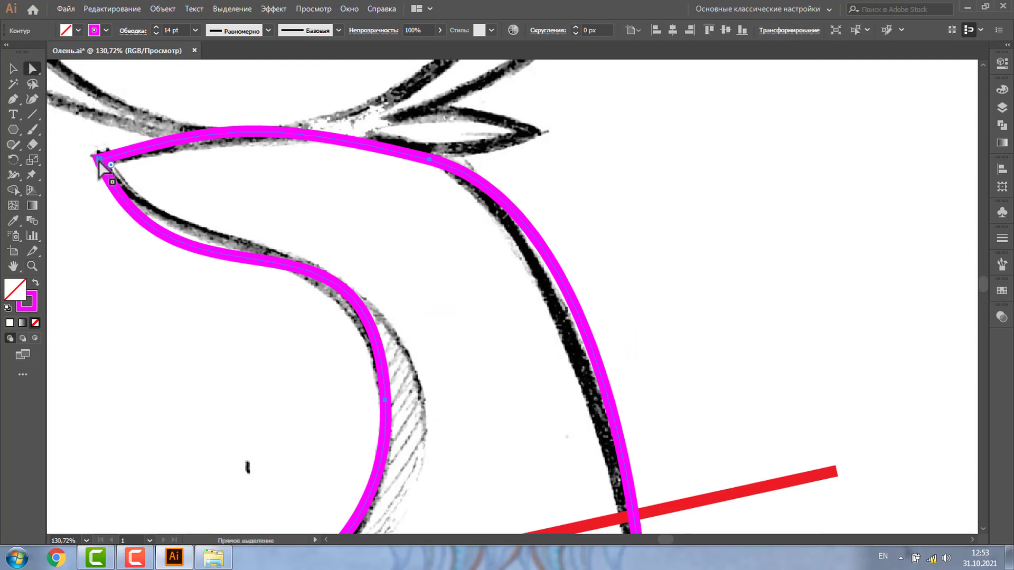
pyautogui.click(99, 160)
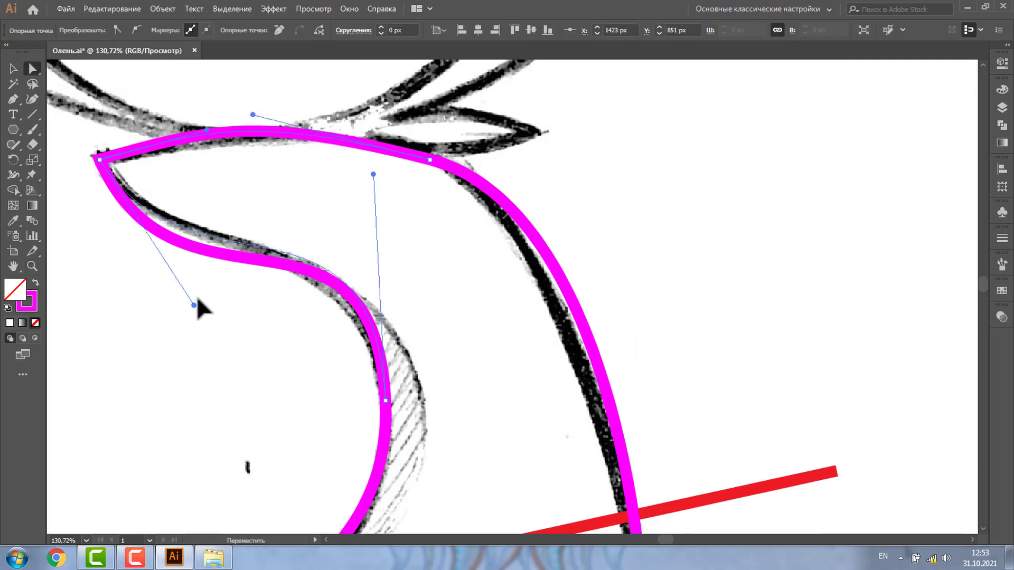
pyautogui.moveTo(175, 335); pyautogui.dragTo(201, 299)
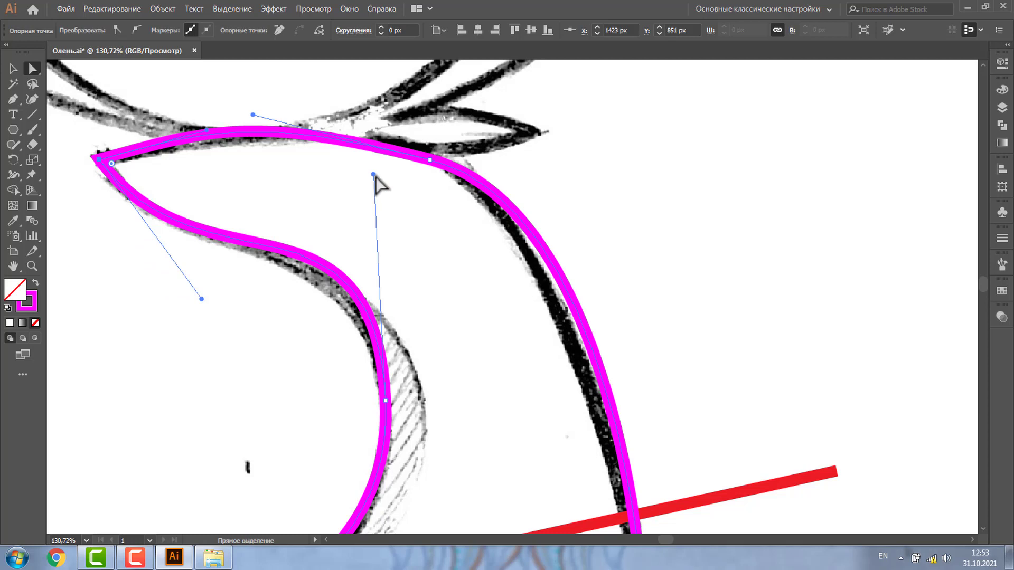
pyautogui.moveTo(373, 174); pyautogui.dragTo(365, 228)
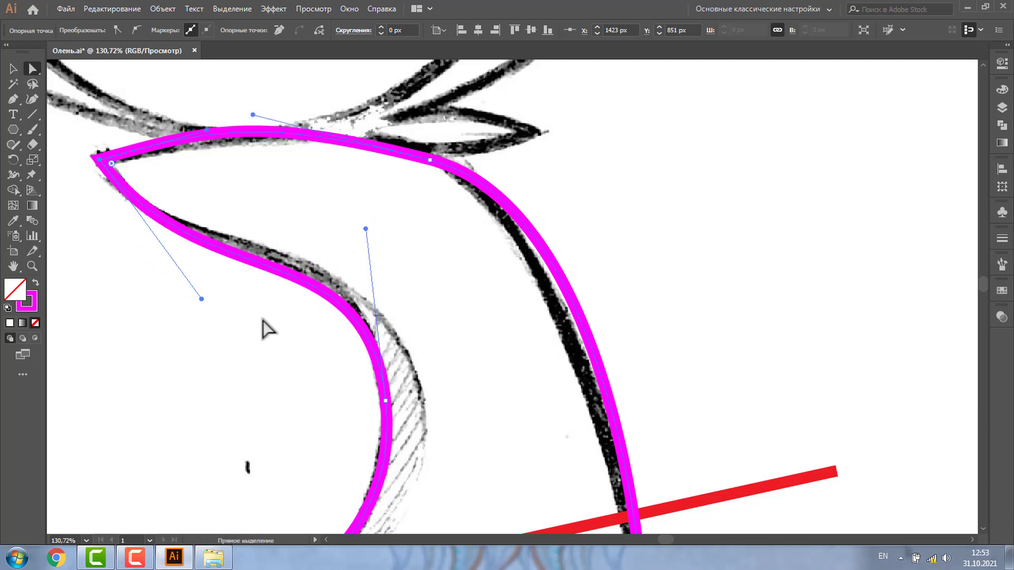
# Adjust the head-top and back-of-neck anchors onto the sketch line, then move to the chest.
pyautogui.click(430, 159)
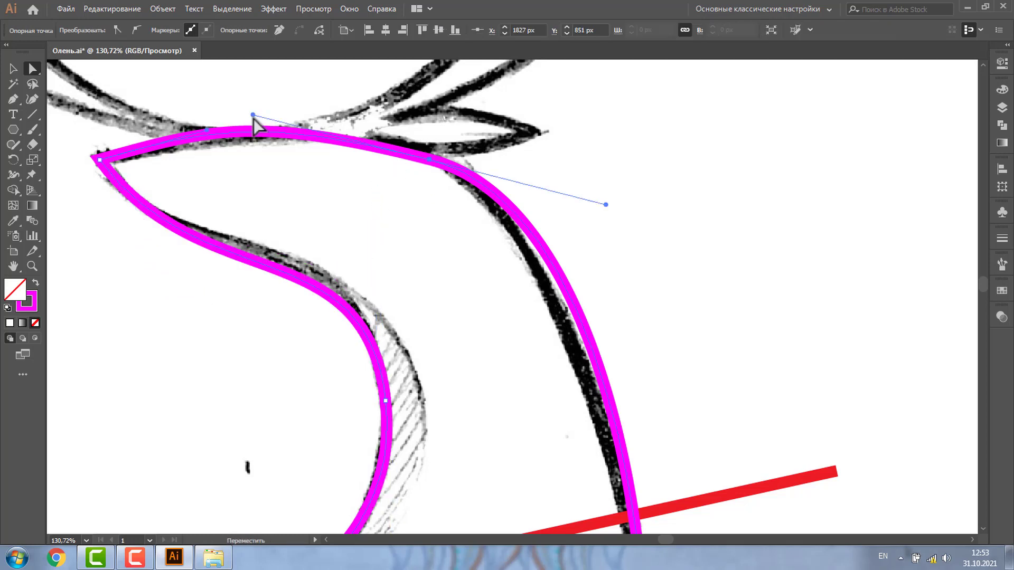
pyautogui.moveTo(254, 118); pyautogui.dragTo(285, 128)
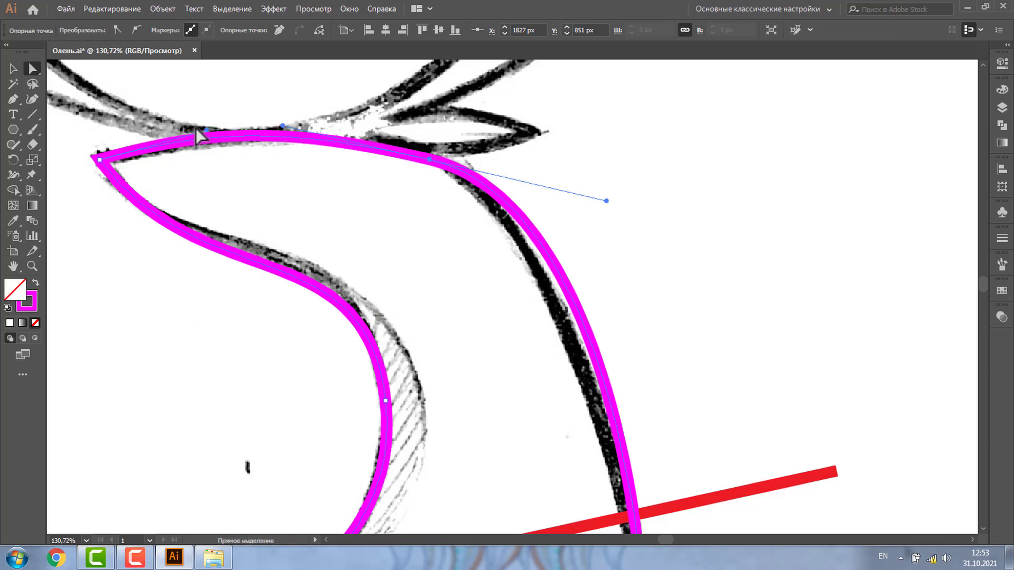
pyautogui.moveTo(206, 130); pyautogui.dragTo(212, 135)
pyautogui.click(429, 159)
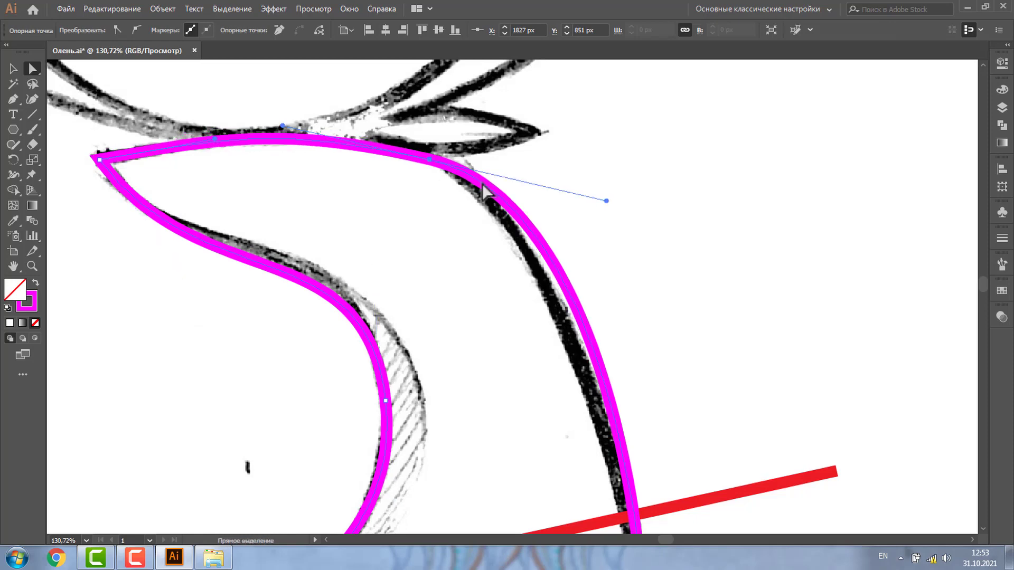
pyautogui.moveTo(606, 201); pyautogui.dragTo(581, 211)
pyautogui.scroll(-9, 528, 206)
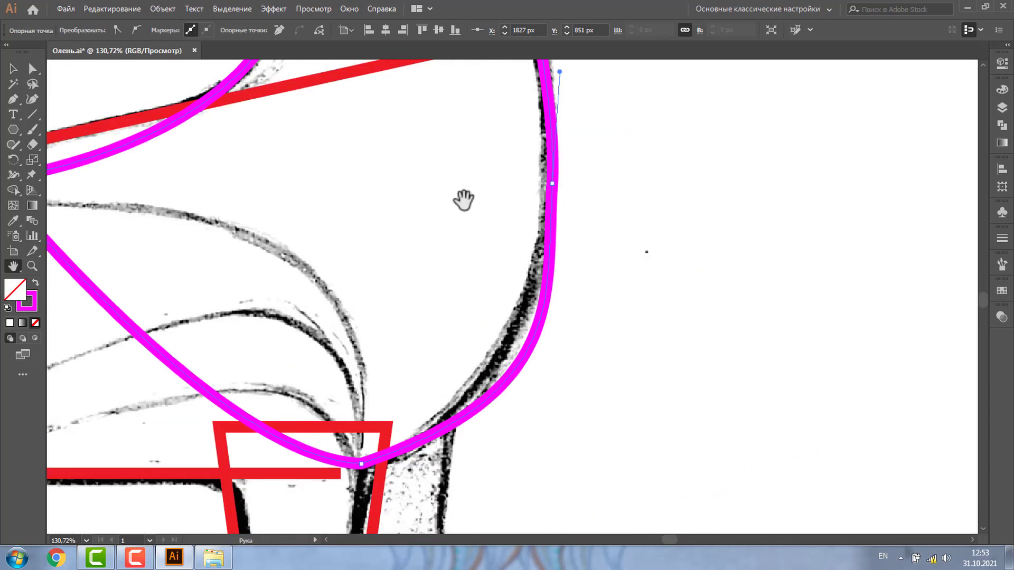
pyautogui.click(530, 317)
# Zoom in on the chest and move the magenta curve's bottom point down-left onto the leg.
pyautogui.press('z')
pyautogui.scroll(-5, 450, 294)
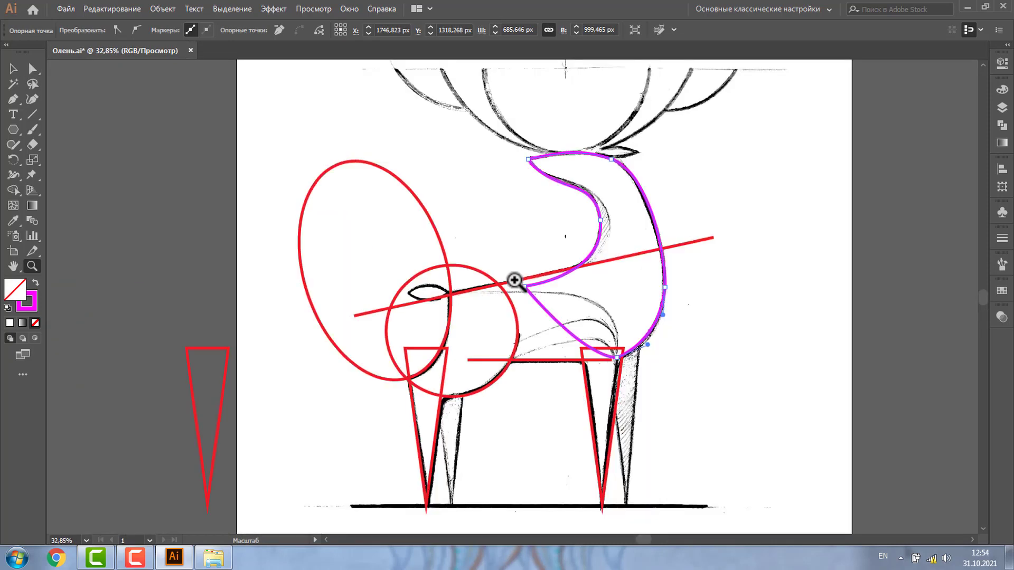
pyautogui.moveTo(516, 278); pyautogui.dragTo(705, 389)
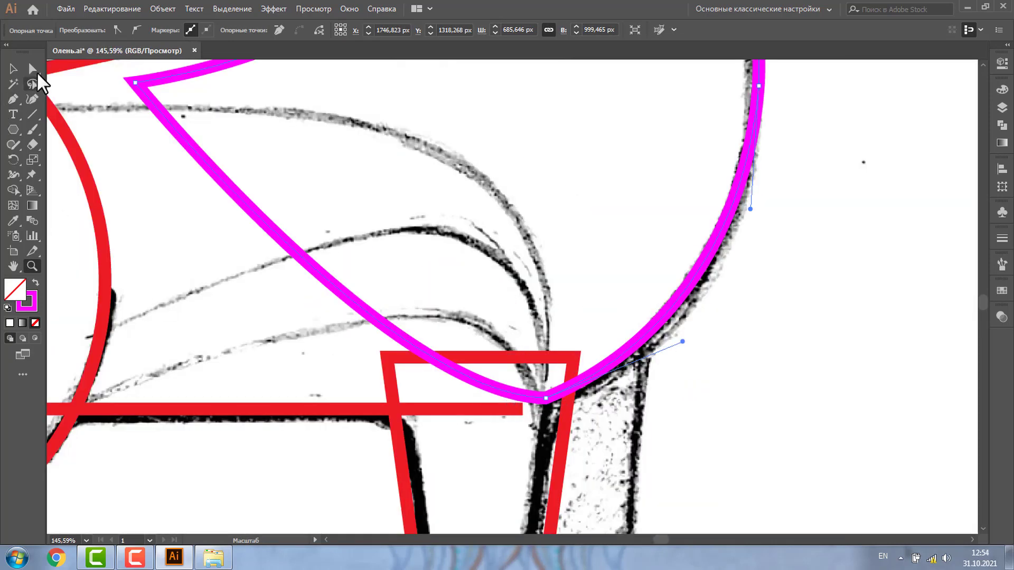
pyautogui.click(32, 68)
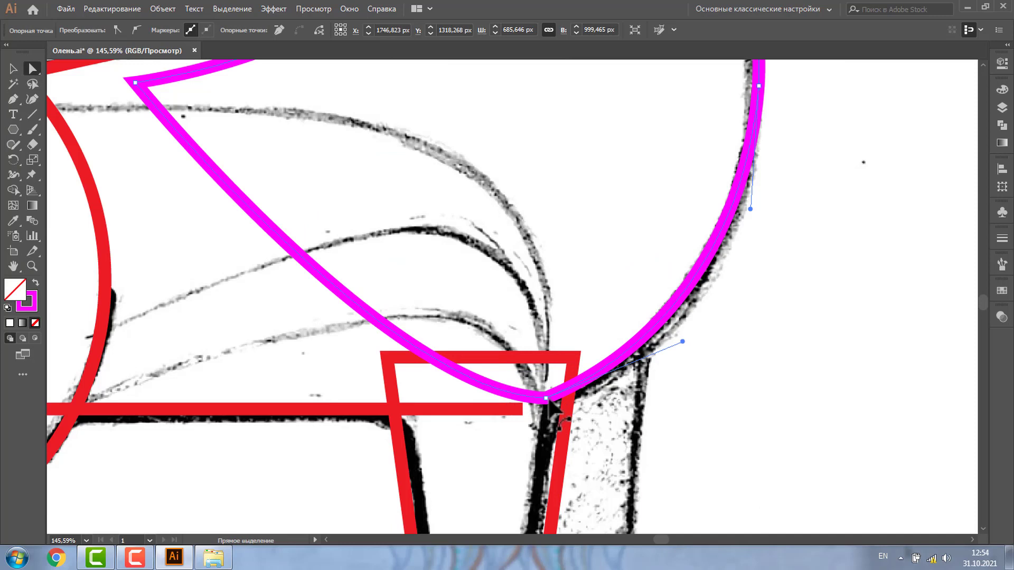
pyautogui.moveTo(546, 397); pyautogui.dragTo(518, 410)
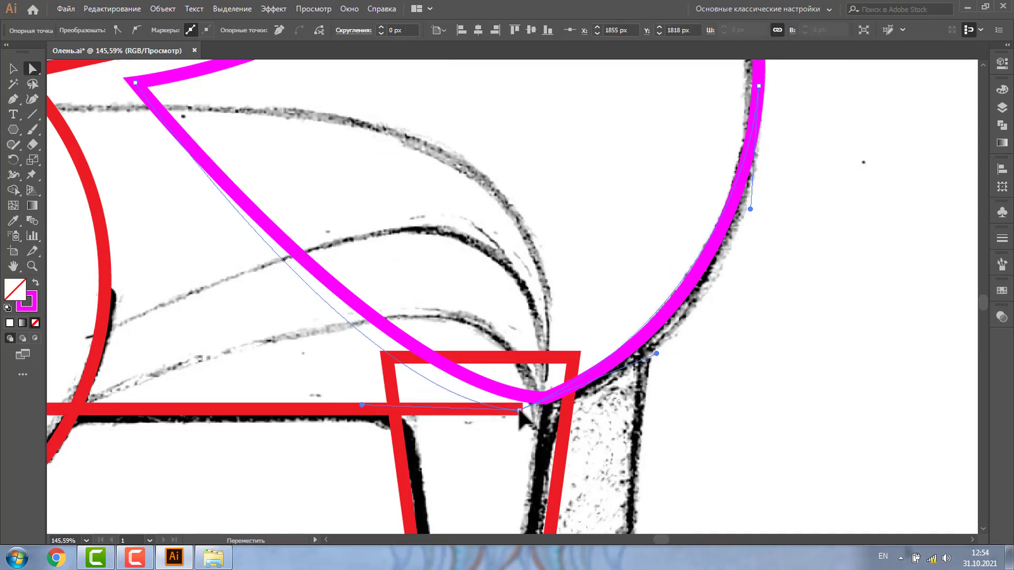
pyautogui.moveTo(516, 413); pyautogui.dragTo(517, 411)
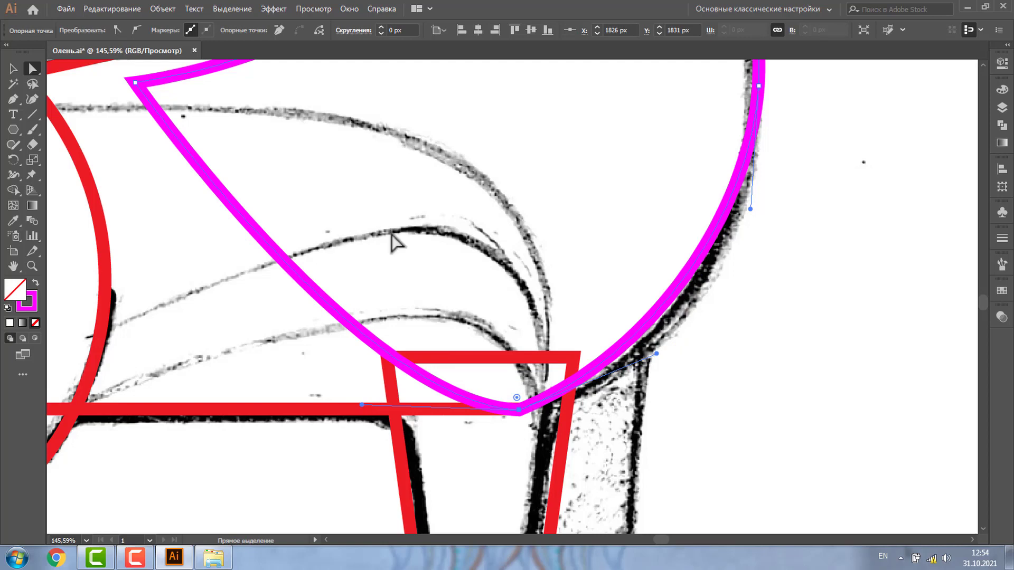
# Turn off View > Snap to Pixel and enable Smart Guides.
pyautogui.click(308, 9)
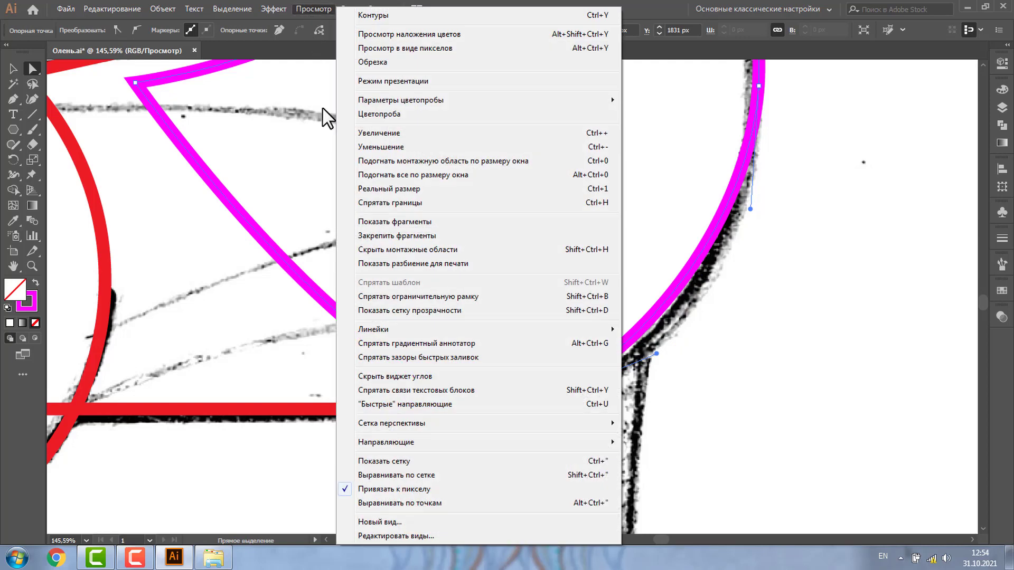
pyautogui.click(347, 489)
pyautogui.click(314, 8)
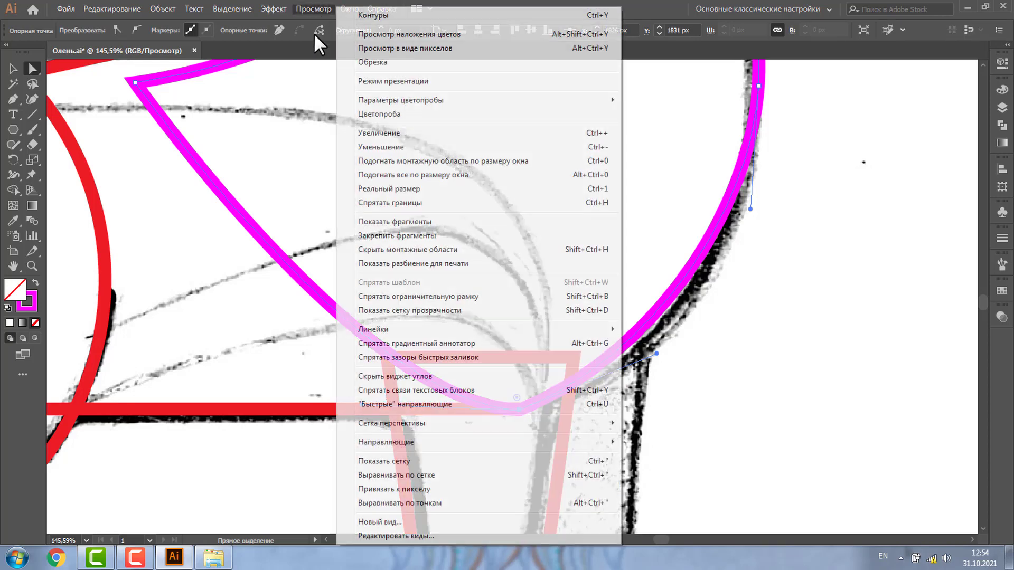
pyautogui.click(350, 405)
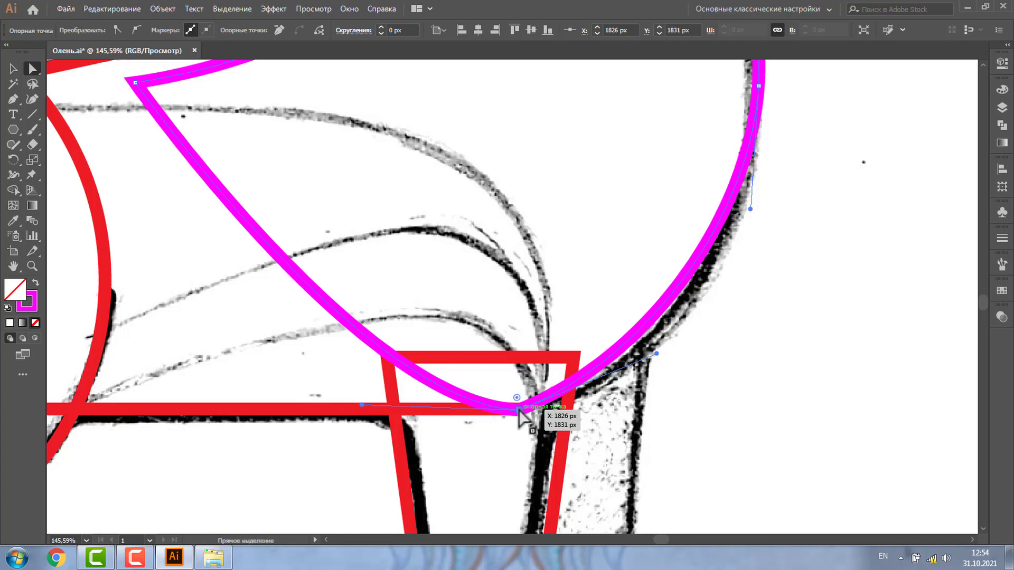
# Settle the bottom point at Y 1830, reshape its handle, and zoom out to the whole deer.
pyautogui.moveTo(518, 409); pyautogui.dragTo(521, 408)
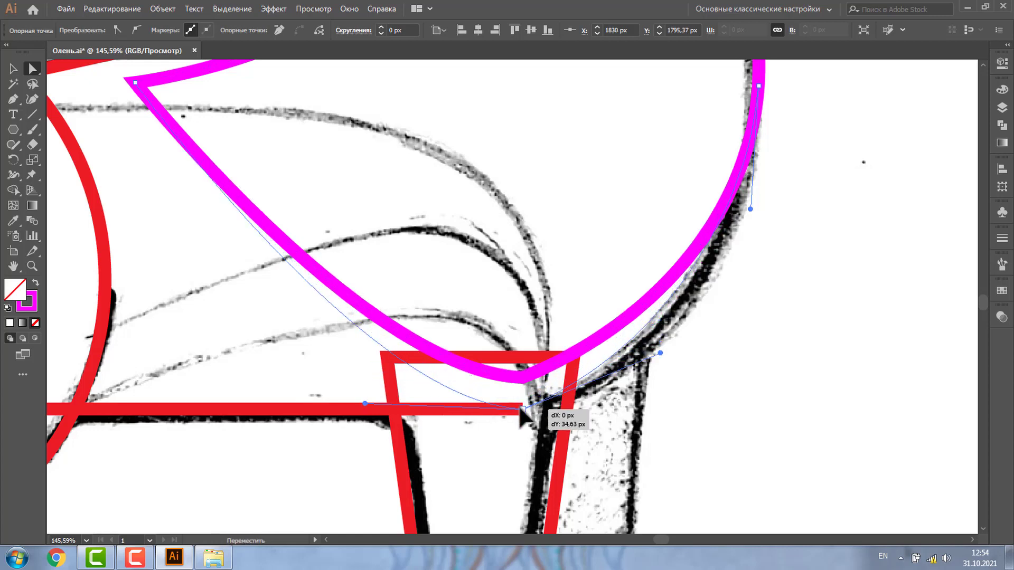
pyautogui.moveTo(520, 410); pyautogui.dragTo(522, 409)
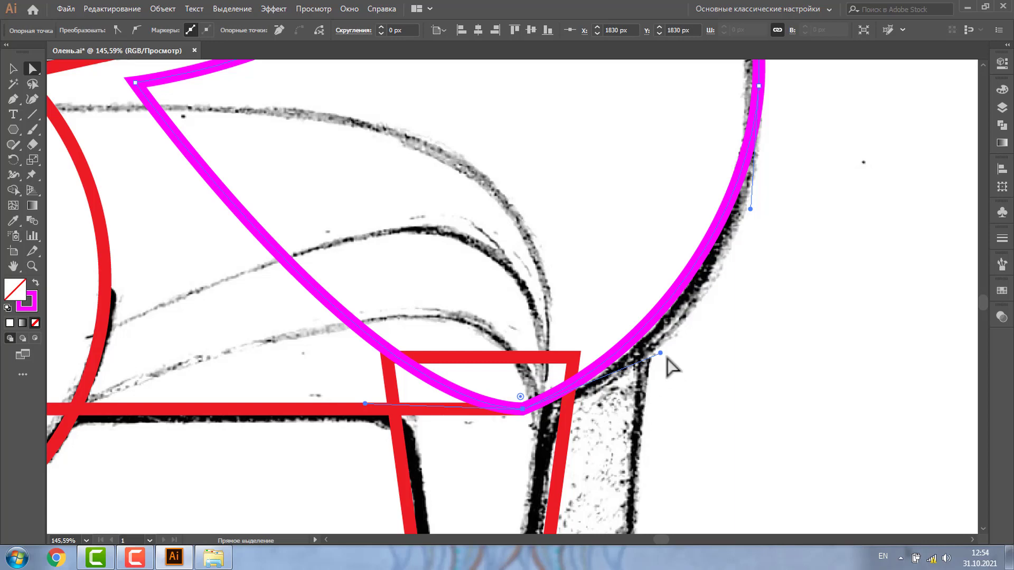
pyautogui.moveTo(660, 353); pyautogui.dragTo(695, 357)
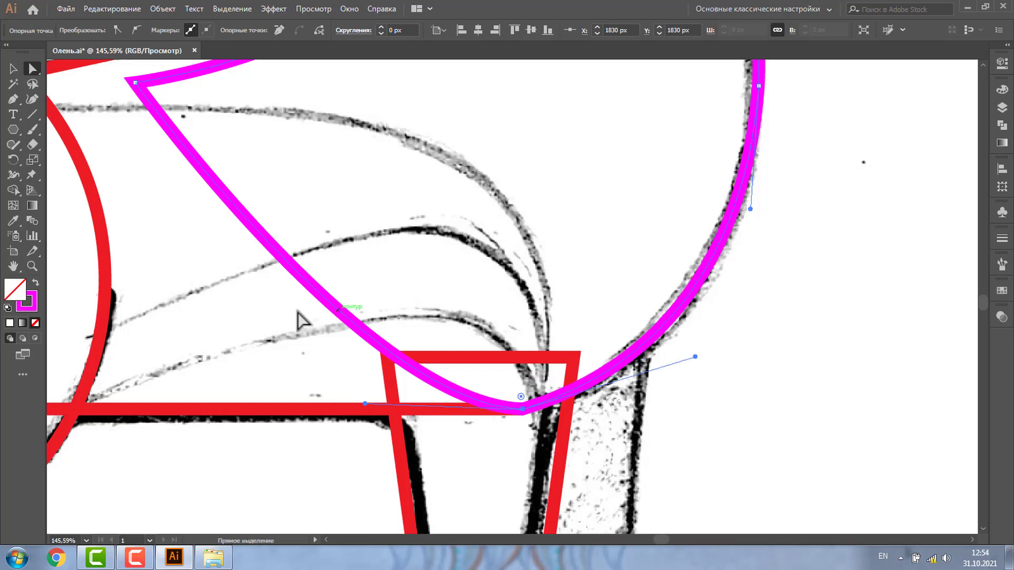
pyautogui.click(32, 266)
pyautogui.keyDown('alt'); pyautogui.click(538, 296); pyautogui.keyUp('alt')
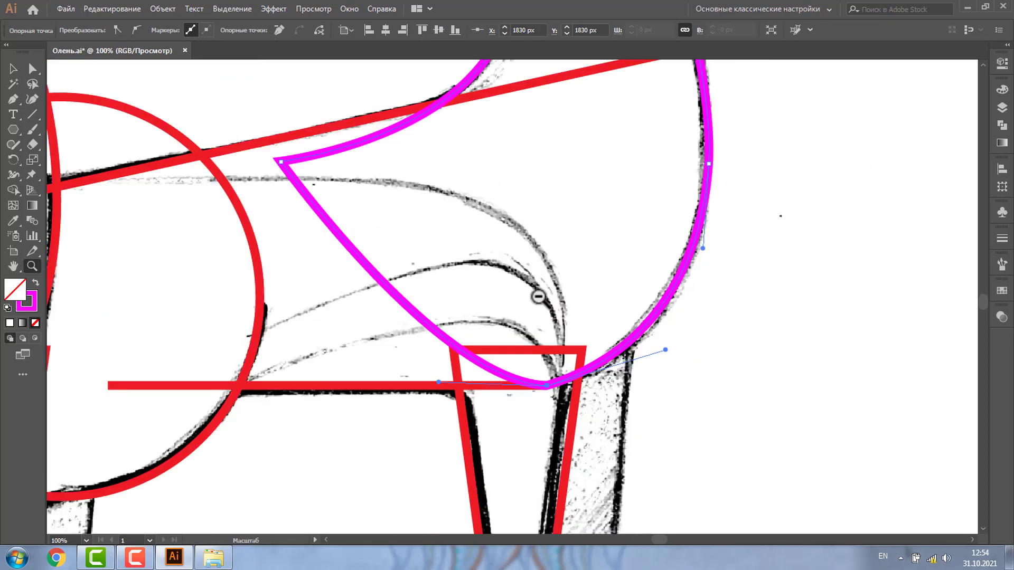
pyautogui.keyDown('alt'); pyautogui.click(527, 297); pyautogui.keyUp('alt')
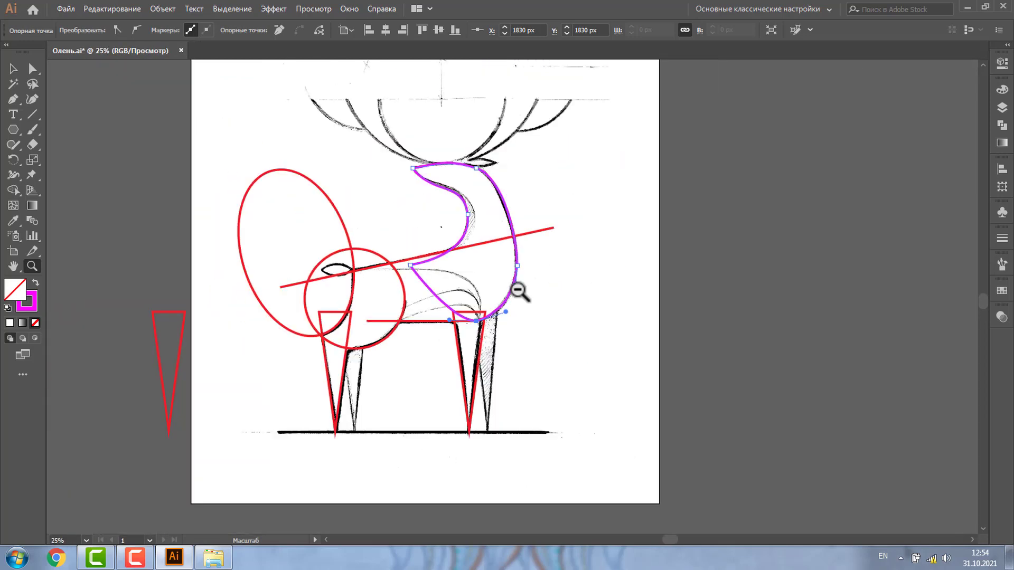
# Delete the ellipse and outer circle regions with Shape Builder, leaving the rump curve and line stub.
pyautogui.click(13, 68)
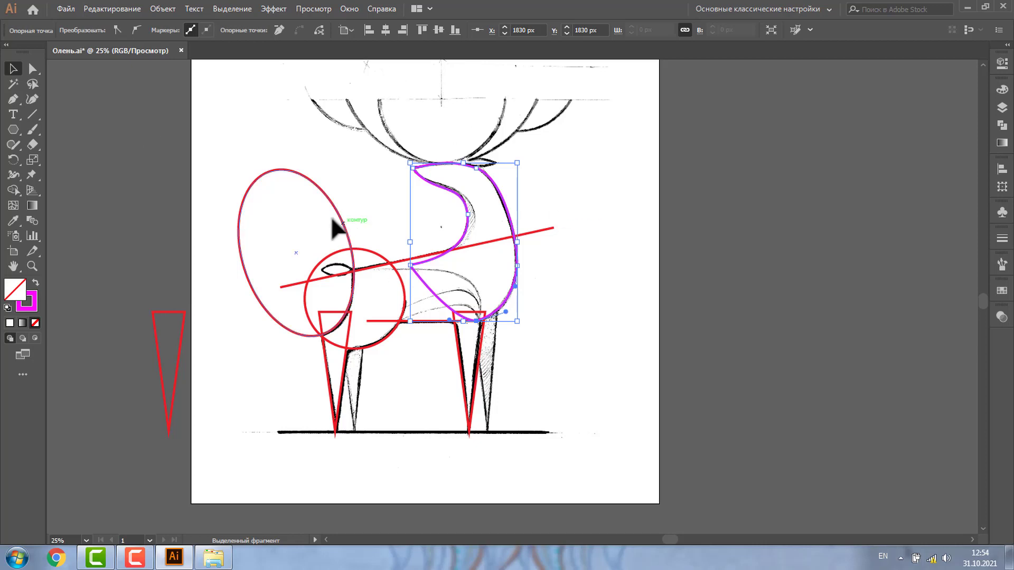
pyautogui.click(376, 291)
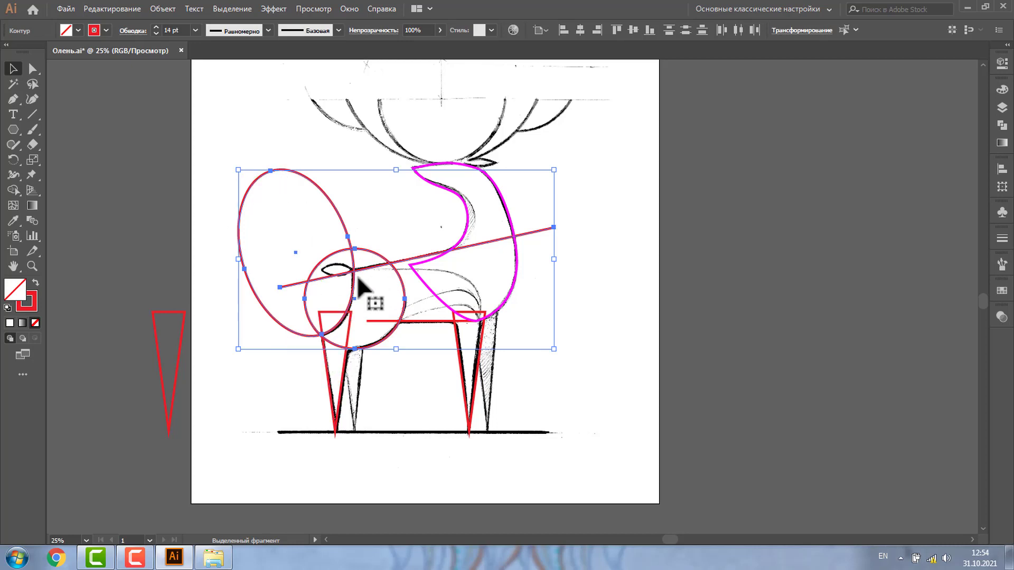
pyautogui.click(13, 189)
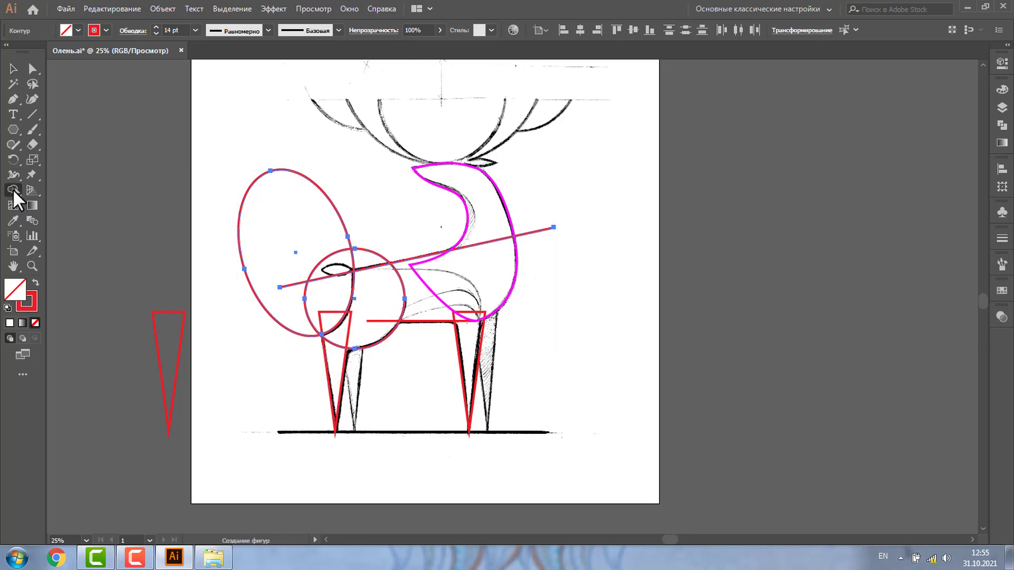
pyautogui.moveTo(383, 222)
pyautogui.mouseDown()
pyautogui.moveTo(342, 266)
pyautogui.moveTo(285, 244)
pyautogui.mouseUp()
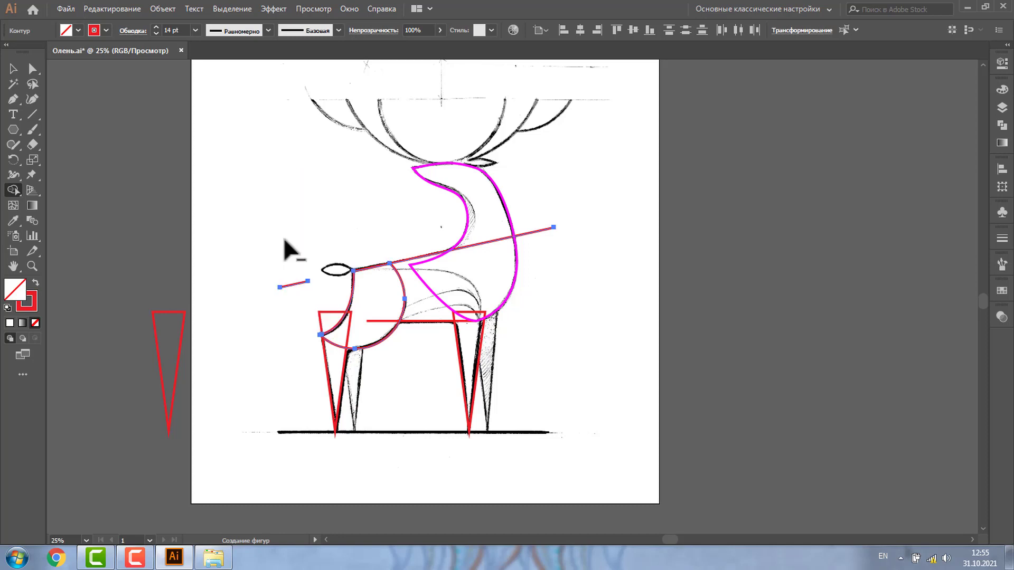
pyautogui.click(13, 69)
pyautogui.click(273, 173)
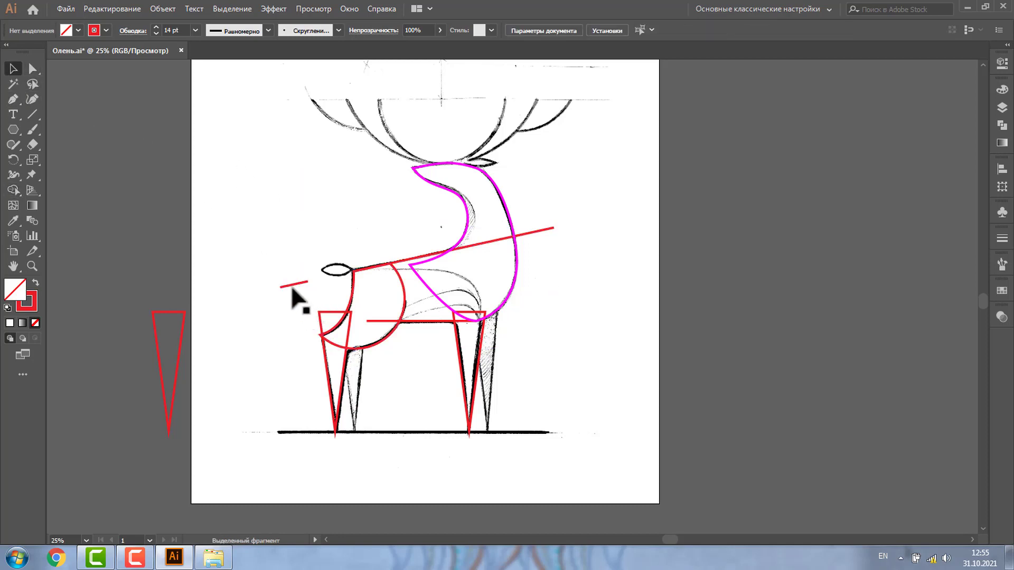
pyautogui.click(292, 285)
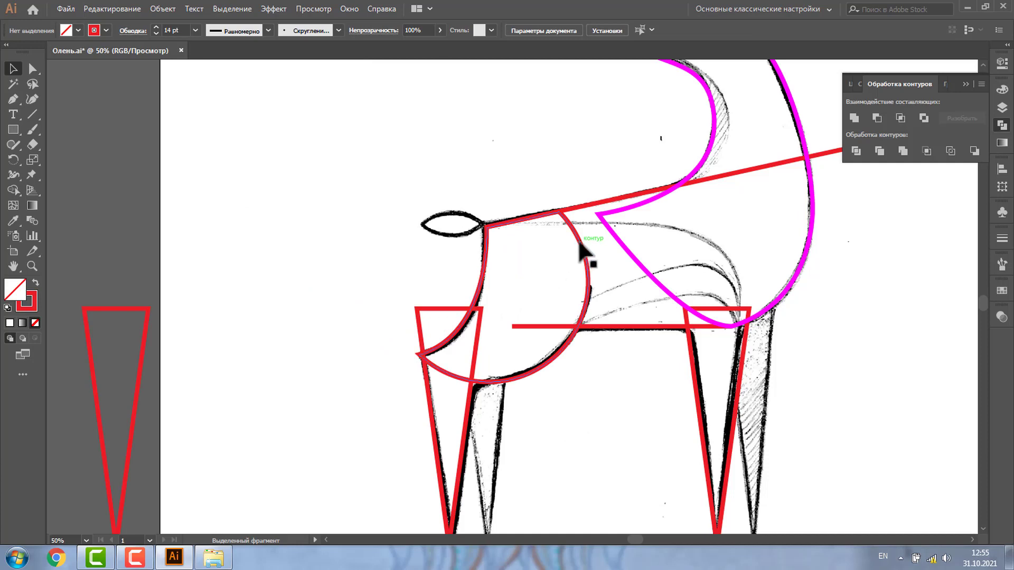
# Change the curved rump outline's stroke to dark blue.
pyautogui.click(579, 241)
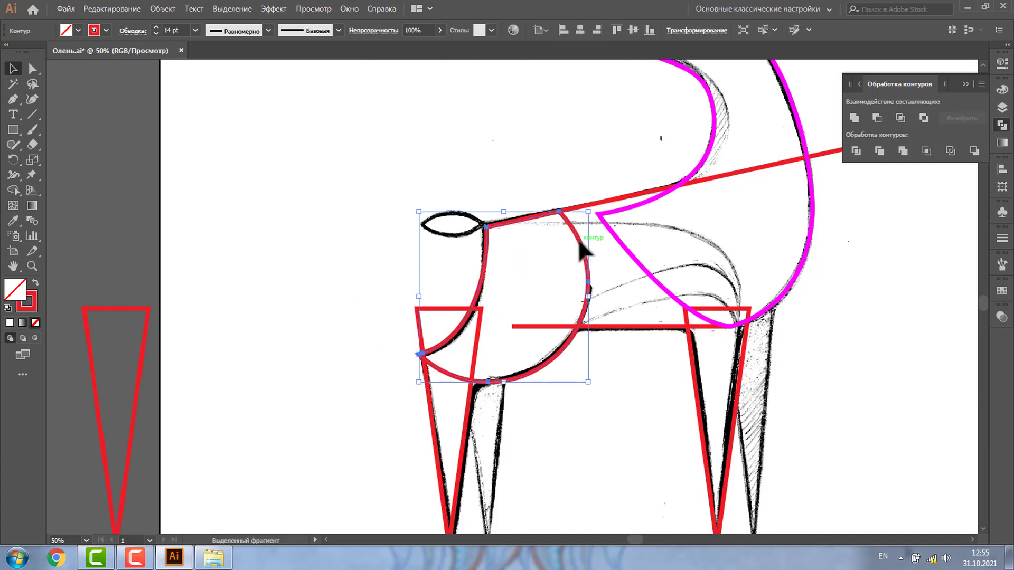
pyautogui.click(107, 30)
pyautogui.click(115, 61)
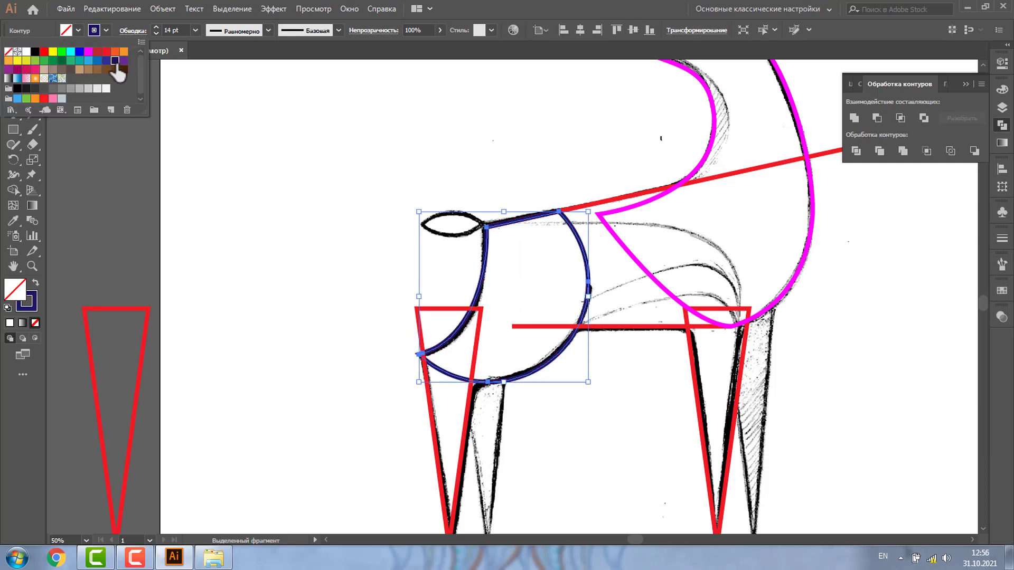
pyautogui.click(311, 318)
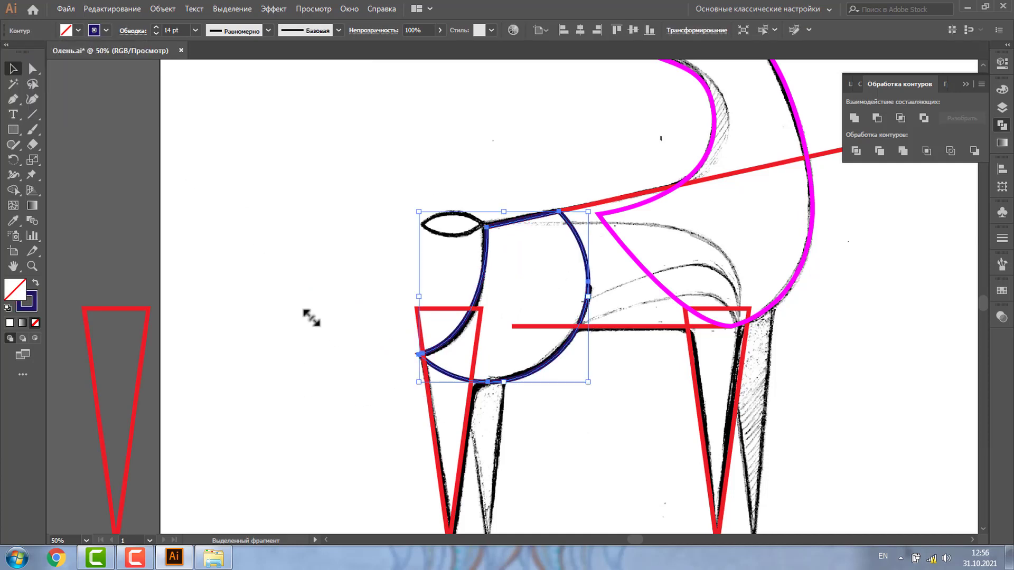
pyautogui.click(446, 320)
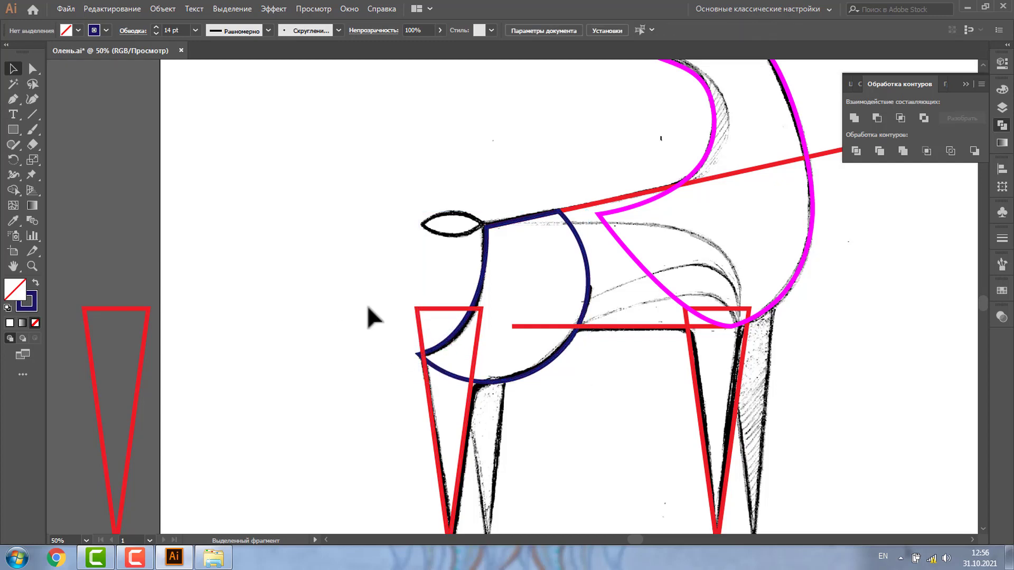
# Trim the left leg triangle's top piece above the blue arc with Shape Builder.
pyautogui.moveTo(374, 291); pyautogui.dragTo(452, 403)
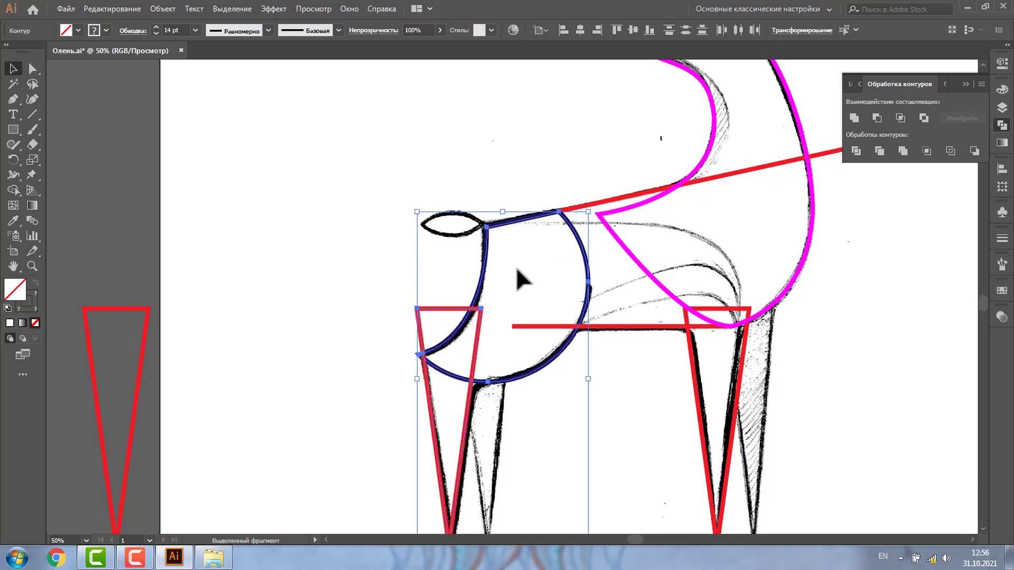
pyautogui.click(13, 190)
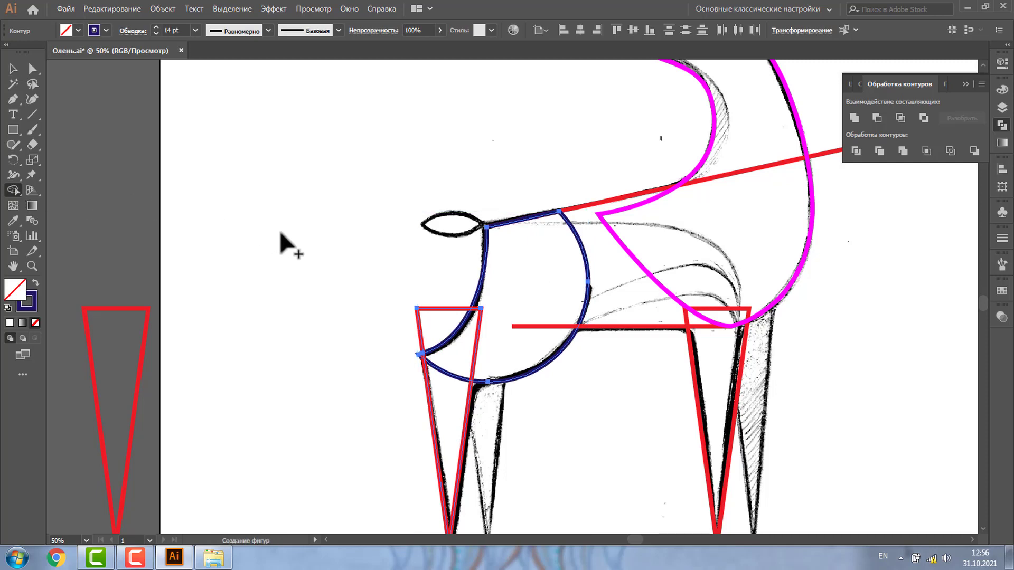
pyautogui.moveTo(407, 315); pyautogui.dragTo(379, 318)
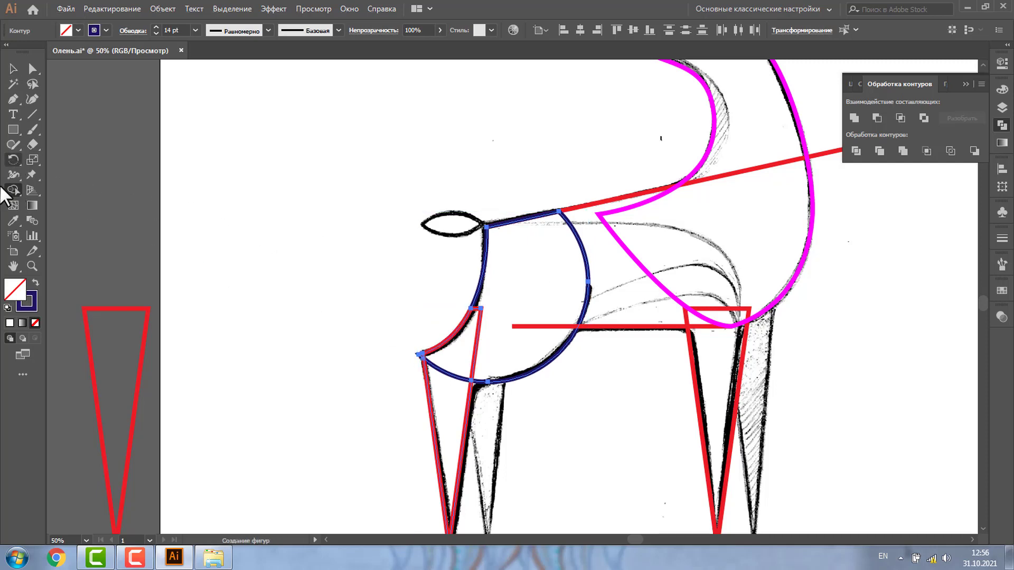
pyautogui.click(32, 265)
# Zoom in on the leg corner, join the leg's top end to the curve, and select the blue curve.
pyautogui.moveTo(431, 383); pyautogui.dragTo(488, 401)
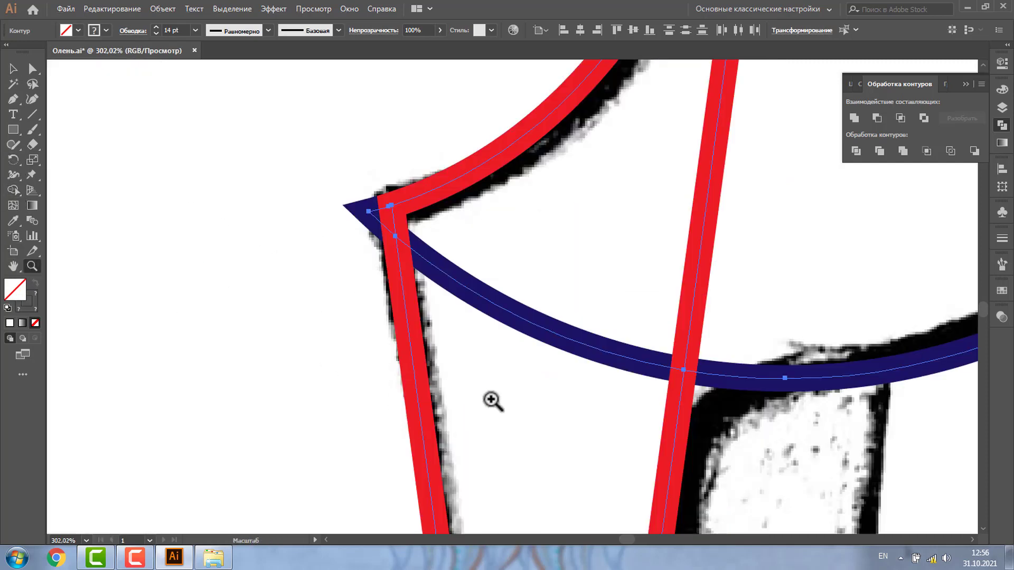
pyautogui.click(13, 68)
pyautogui.click(188, 265)
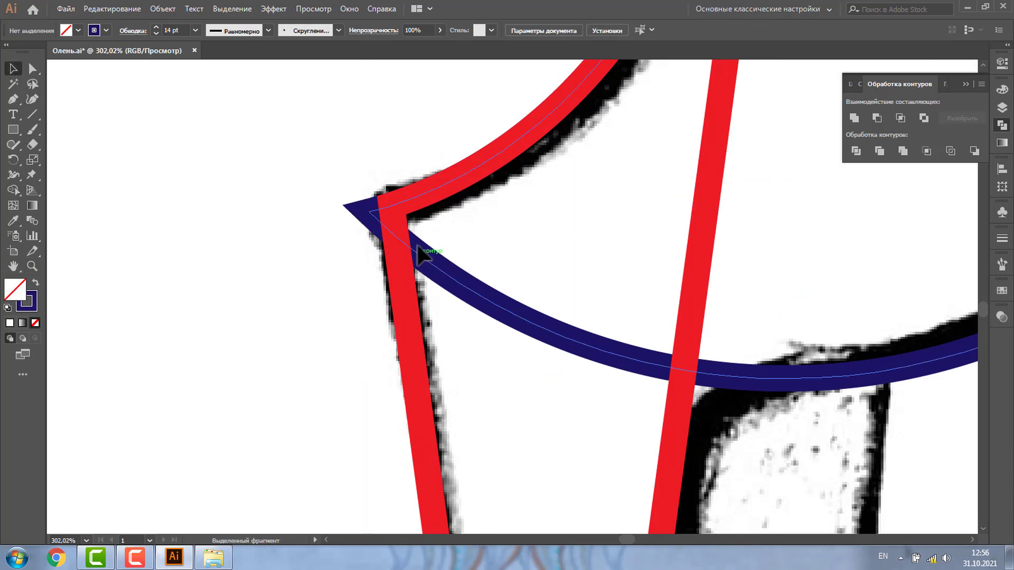
pyautogui.moveTo(369, 209); pyautogui.dragTo(370, 210)
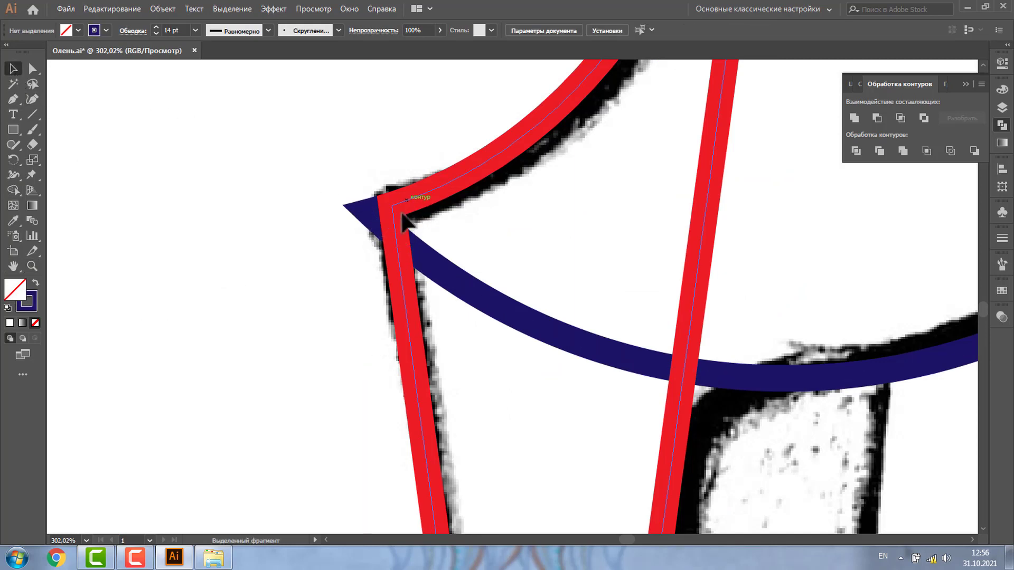
pyautogui.click(421, 255)
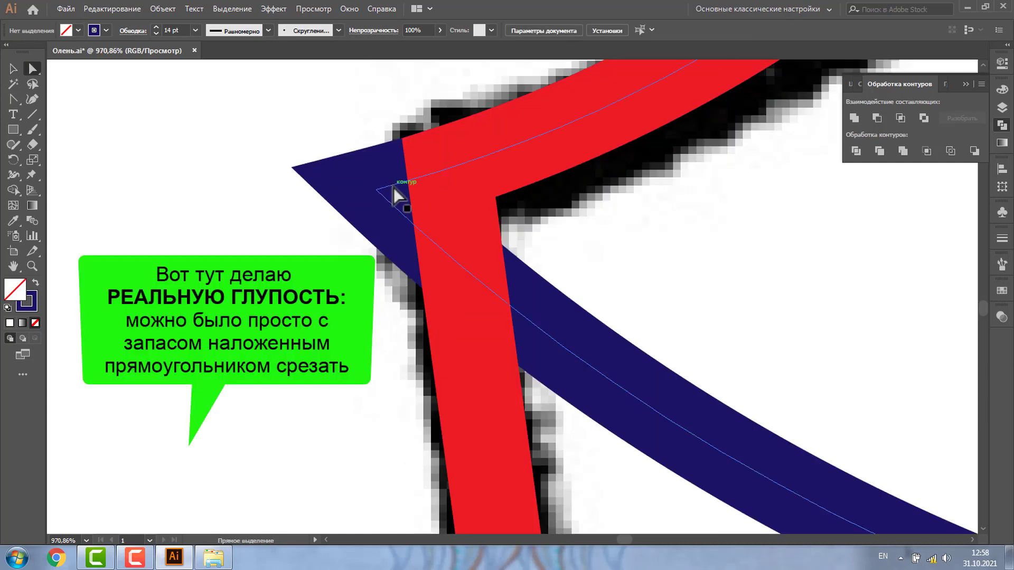
pyautogui.click(394, 188)
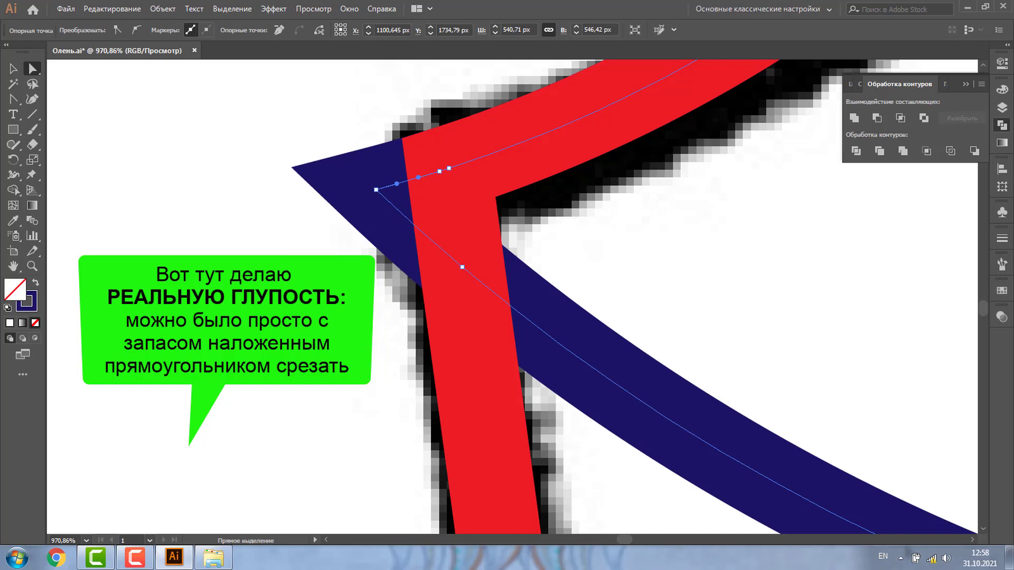
# Delete extra anchors on the blue curve and pull curve handles from its chest corner point.
pyautogui.press('p')
pyautogui.click(376, 189)
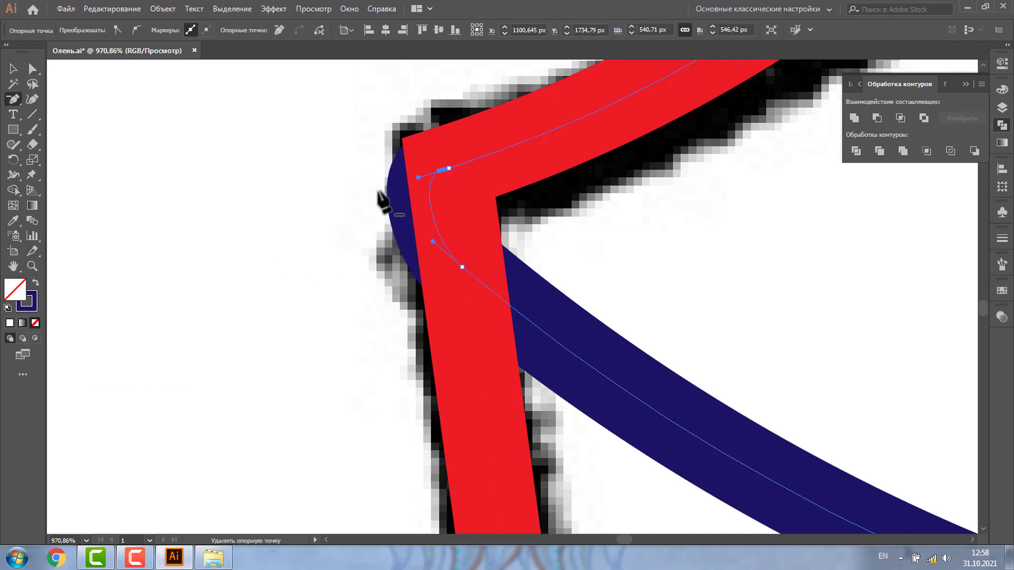
pyautogui.click(442, 170)
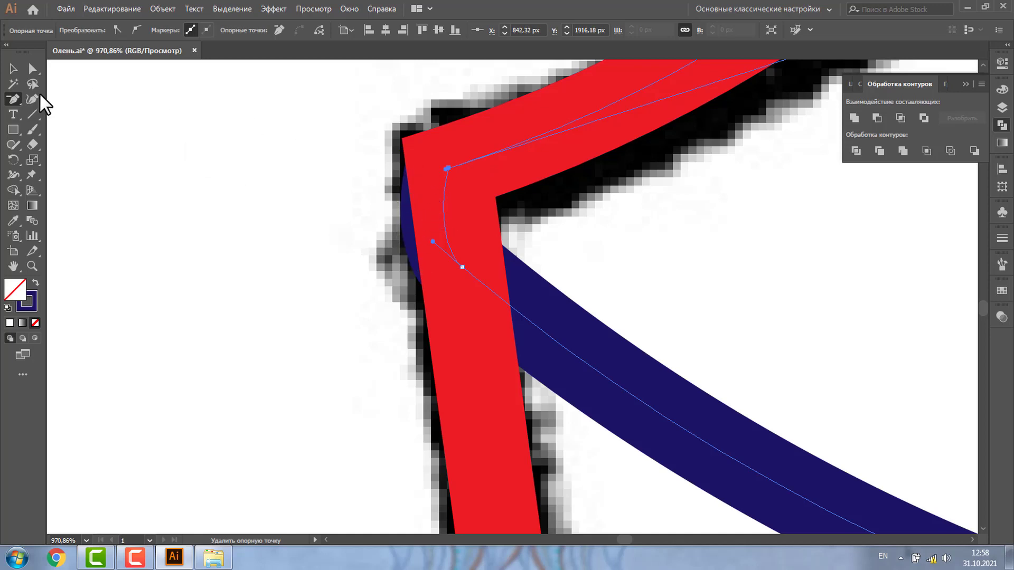
pyautogui.click(32, 68)
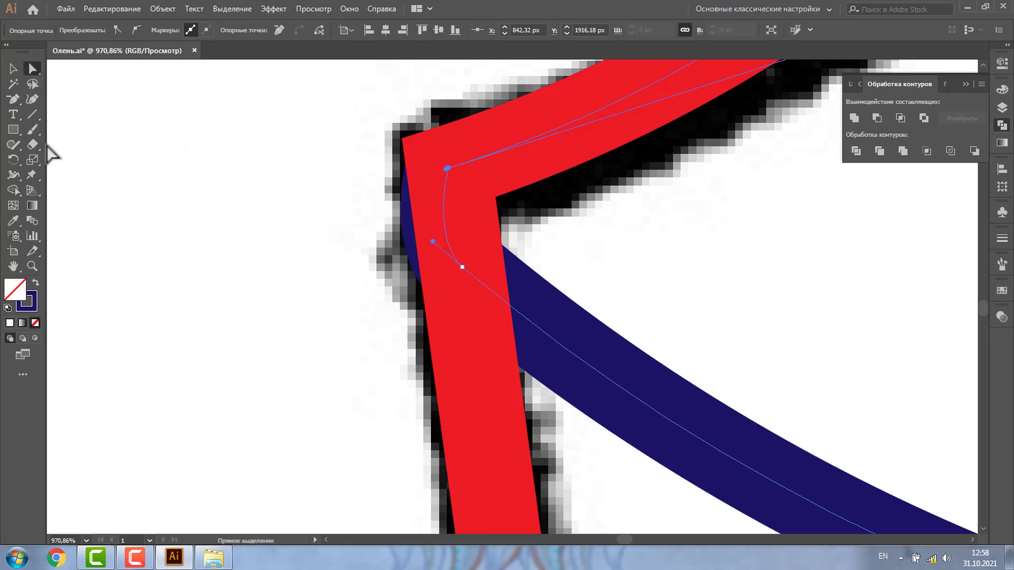
pyautogui.hotkey('shift', 'c')
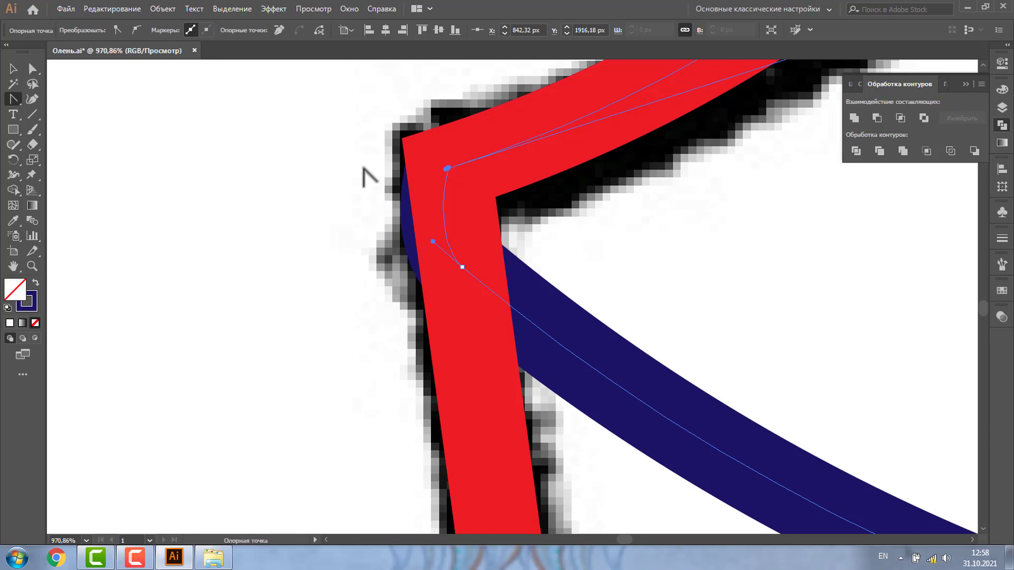
pyautogui.moveTo(433, 241); pyautogui.dragTo(467, 220)
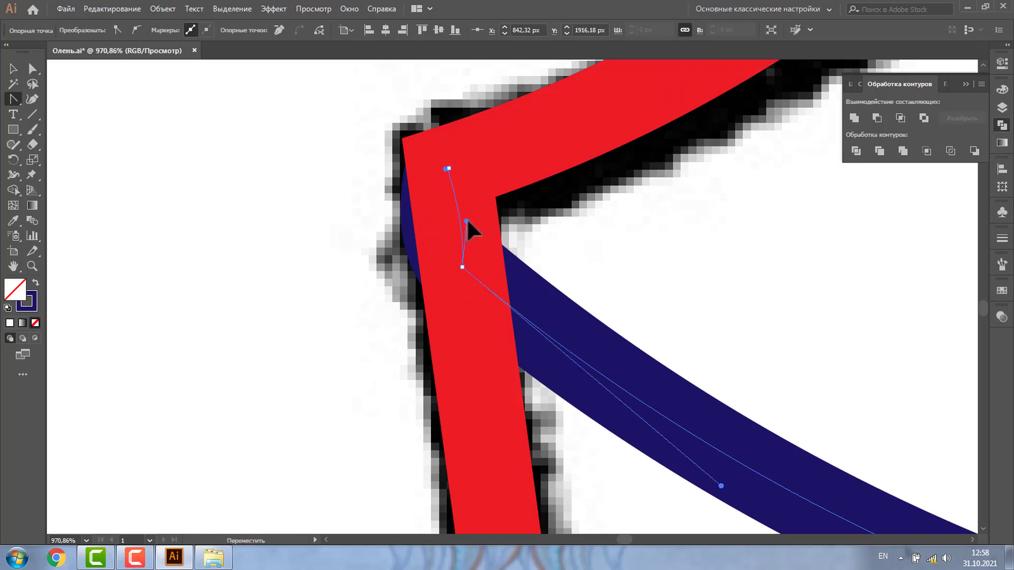
pyautogui.moveTo(447, 169); pyautogui.dragTo(462, 204)
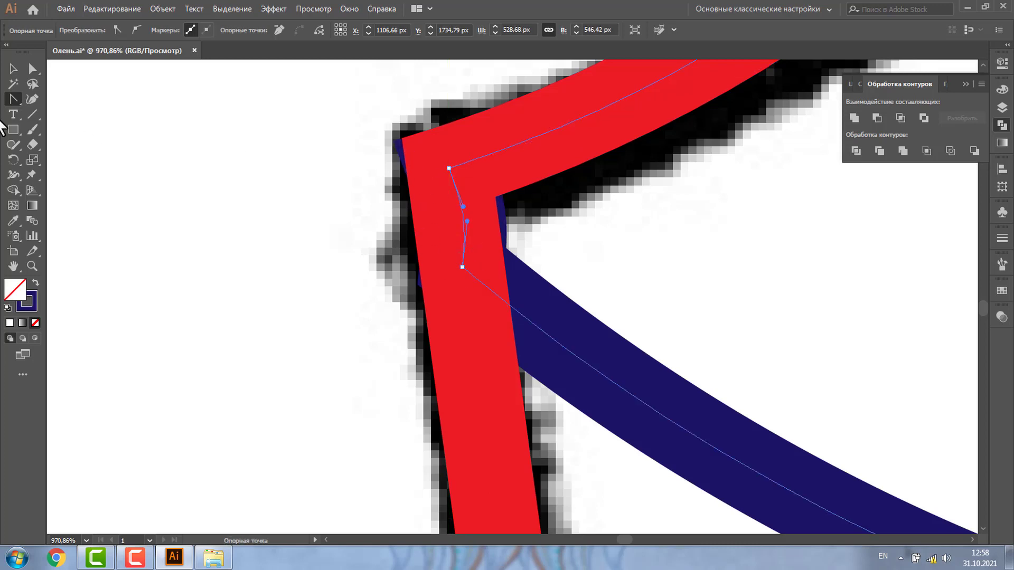
# Give the stroke Round Cap and Round Join, then zoom out to the whole deer.
pyautogui.click(16, 69)
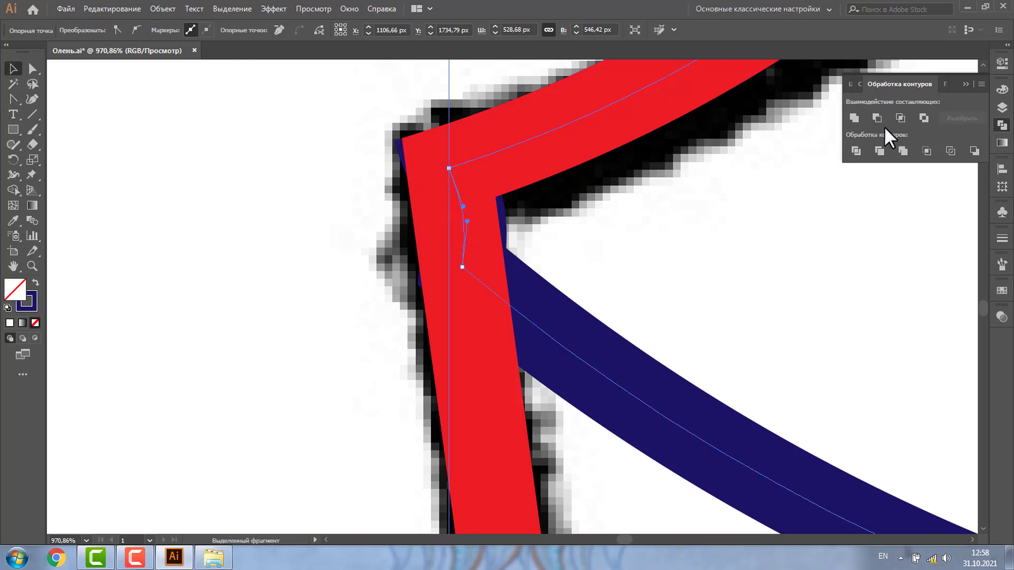
pyautogui.click(1000, 238)
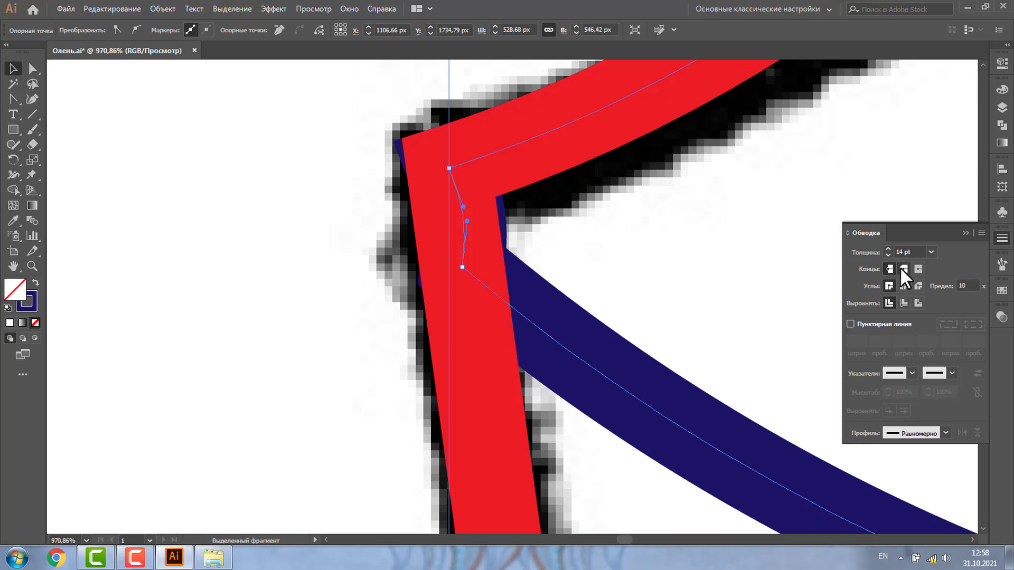
pyautogui.click(902, 269)
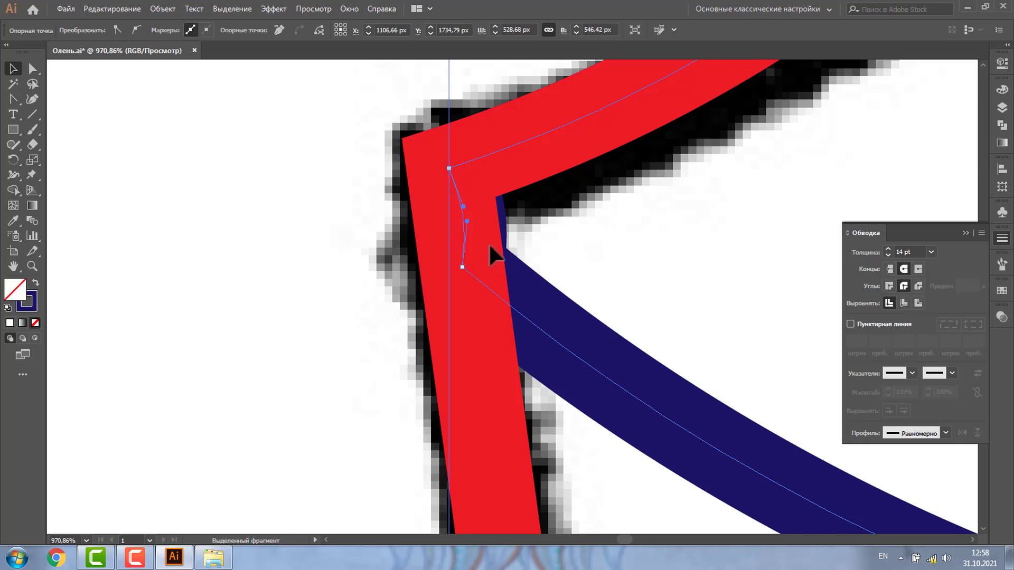
pyautogui.click(32, 266)
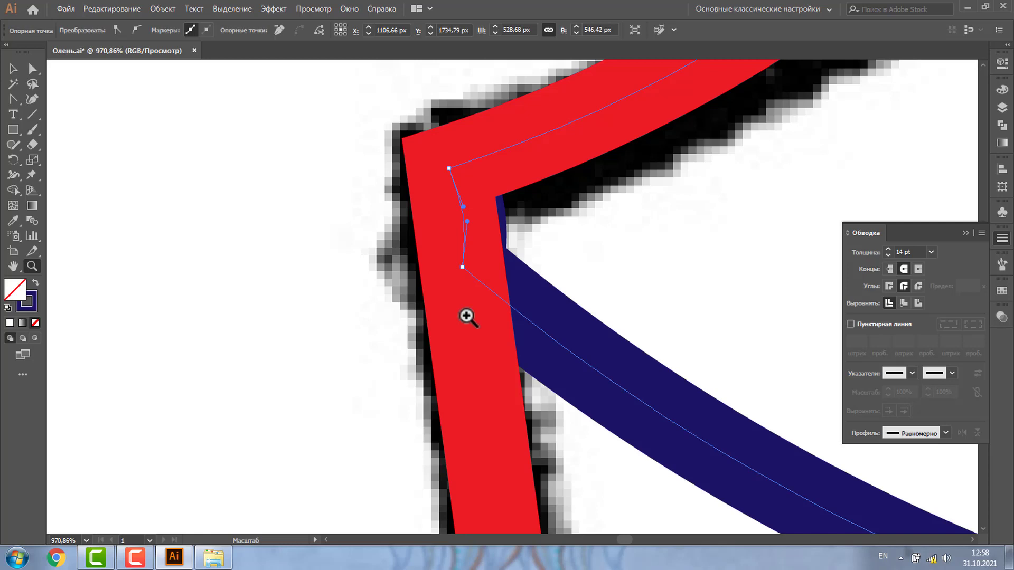
pyautogui.keyDown('alt'); pyautogui.click(598, 312); pyautogui.keyUp('alt')
pyautogui.keyDown('alt'); pyautogui.click(601, 316); pyautogui.keyUp('alt')
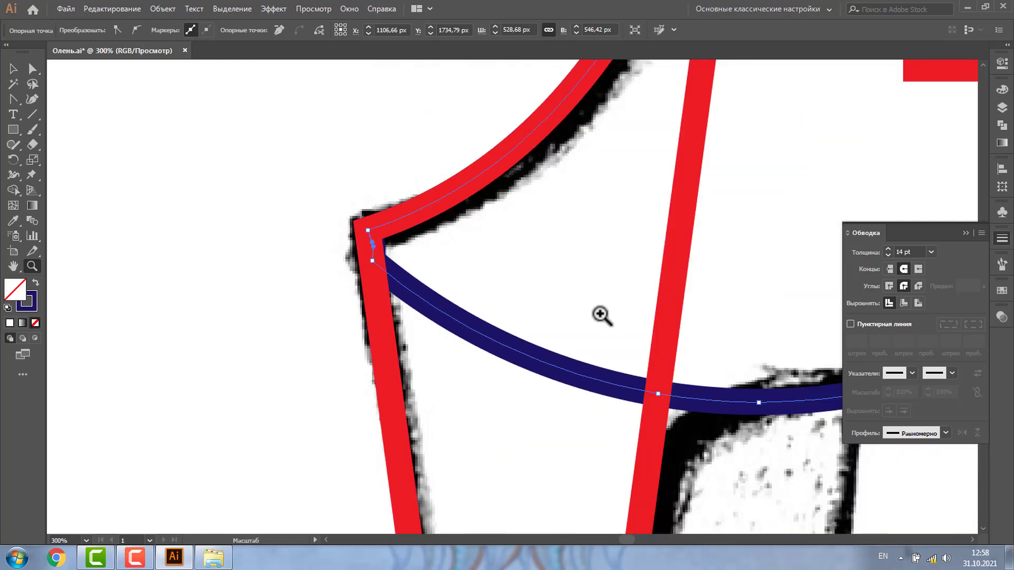
pyautogui.keyDown('alt'); pyautogui.click(601, 316); pyautogui.keyUp('alt')
pyautogui.keyDown('alt'); pyautogui.click(601, 315); pyautogui.keyUp('alt')
pyautogui.keyDown('alt'); pyautogui.click(601, 316); pyautogui.keyUp('alt')
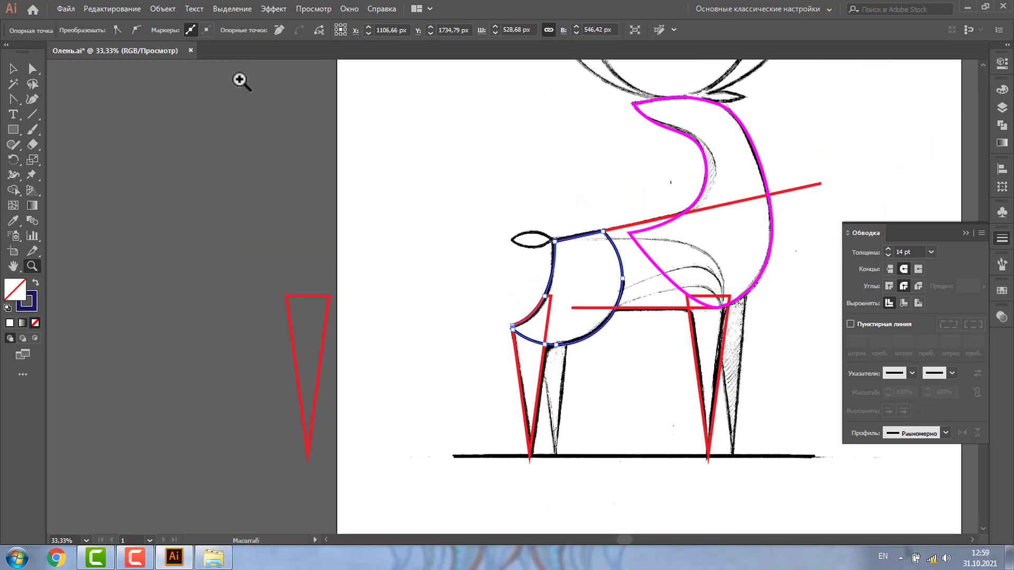
# Select all deer outlines and merge the neck, body and rear-leg regions with Shape Builder.
pyautogui.click(13, 69)
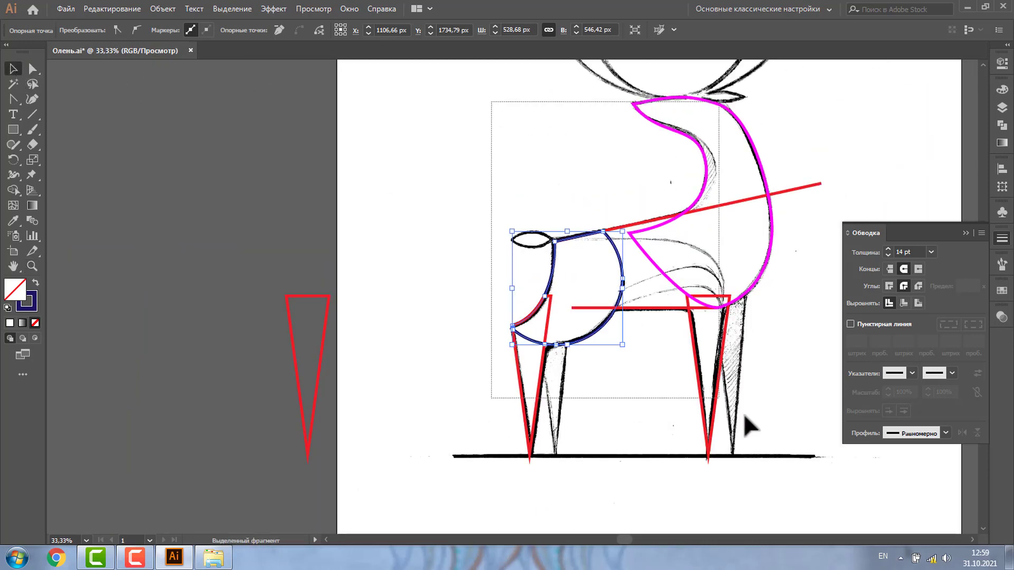
pyautogui.moveTo(492, 103); pyautogui.dragTo(776, 446)
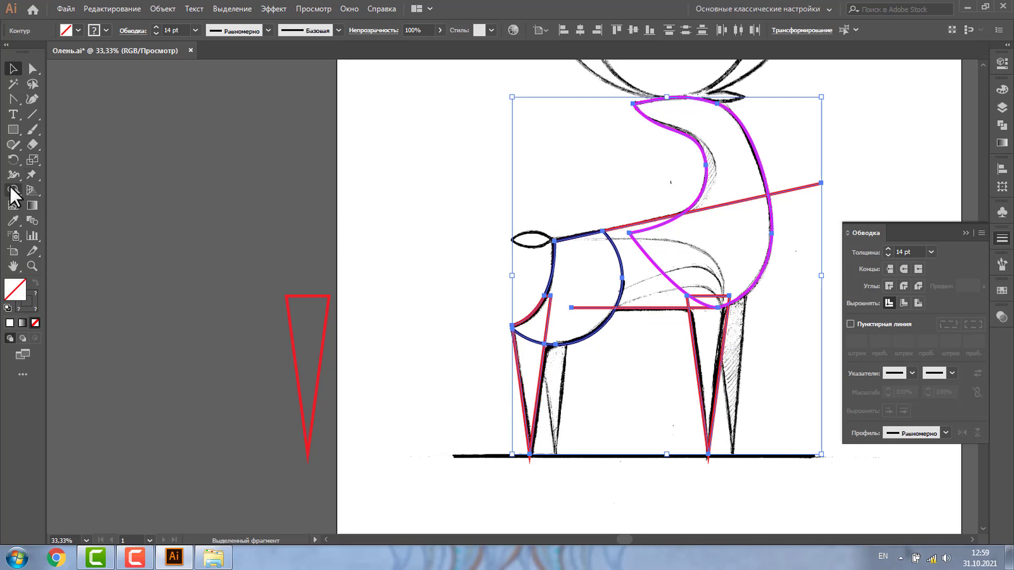
pyautogui.click(13, 190)
pyautogui.moveTo(757, 168); pyautogui.dragTo(530, 354)
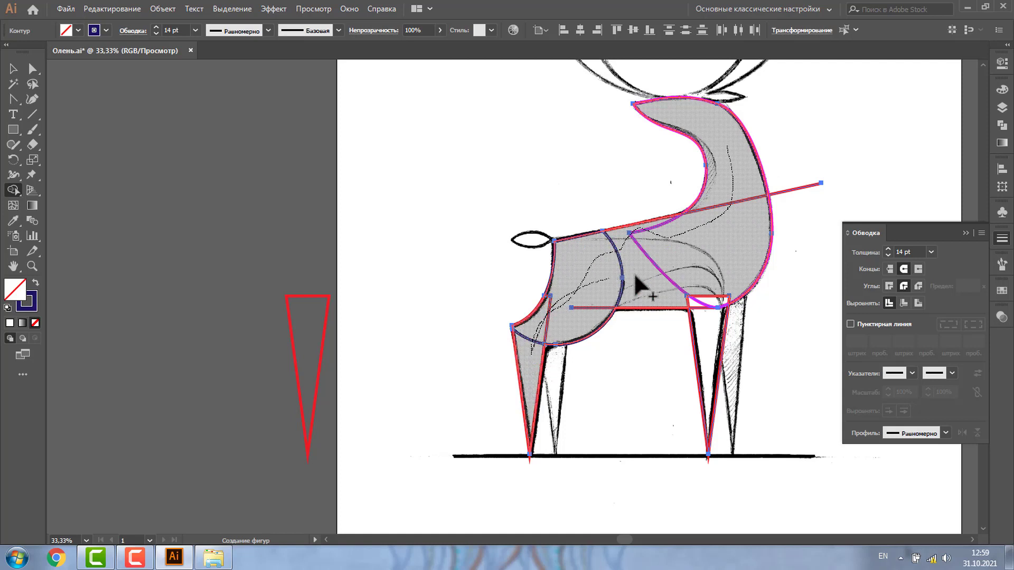
pyautogui.moveTo(532, 355); pyautogui.dragTo(708, 351)
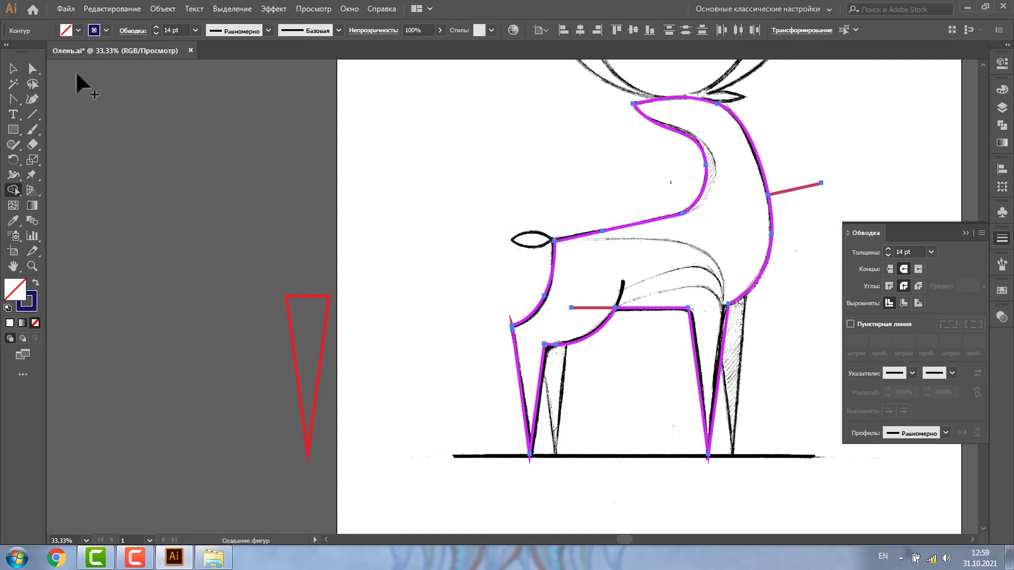
pyautogui.click(13, 69)
pyautogui.click(465, 148)
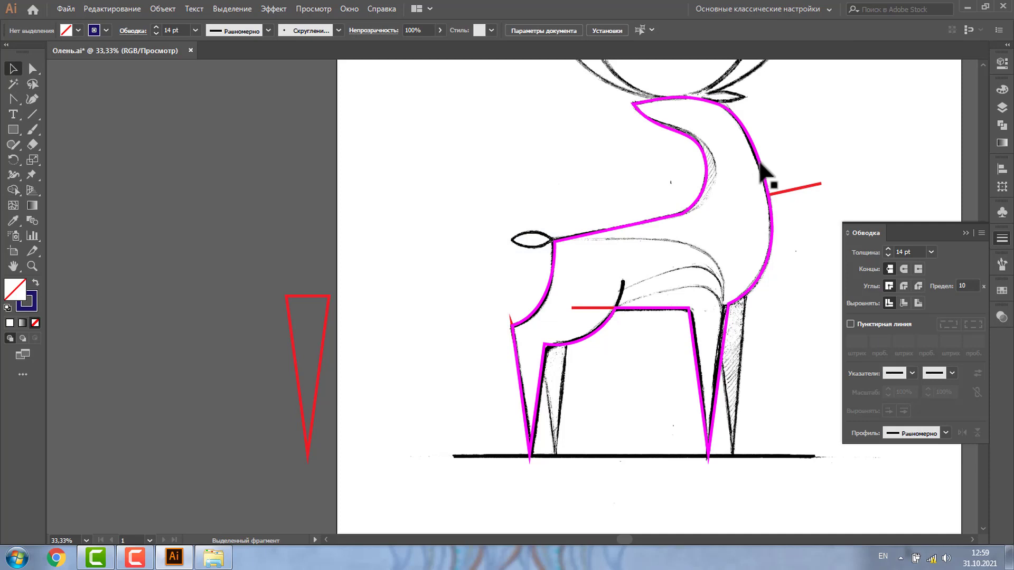
# Delete the two stray red lines and move the red triangle onto the front leg.
pyautogui.click(783, 191)
pyautogui.press('Delete')
pyautogui.click(600, 308)
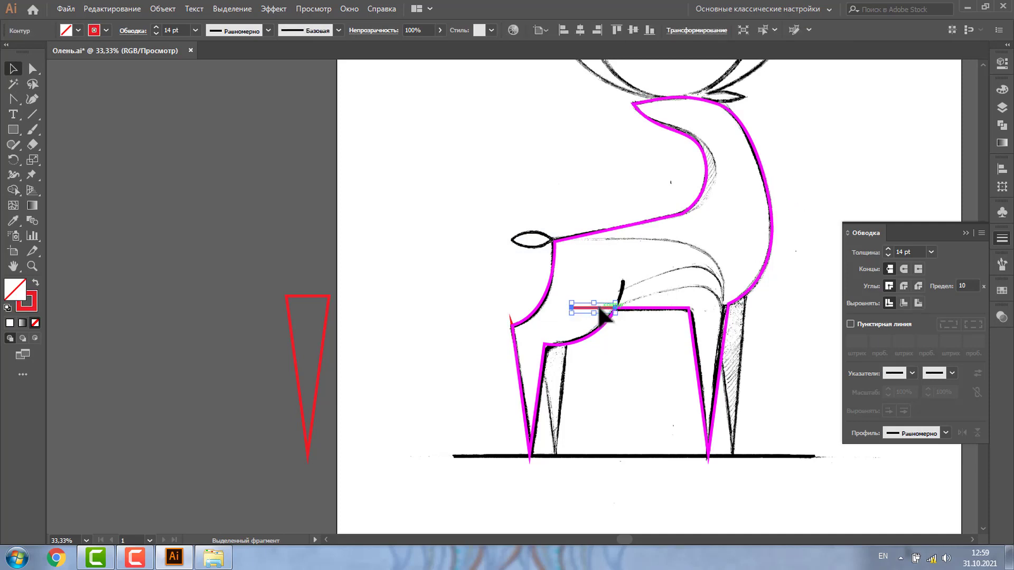
pyautogui.press('Delete')
pyautogui.click(306, 338)
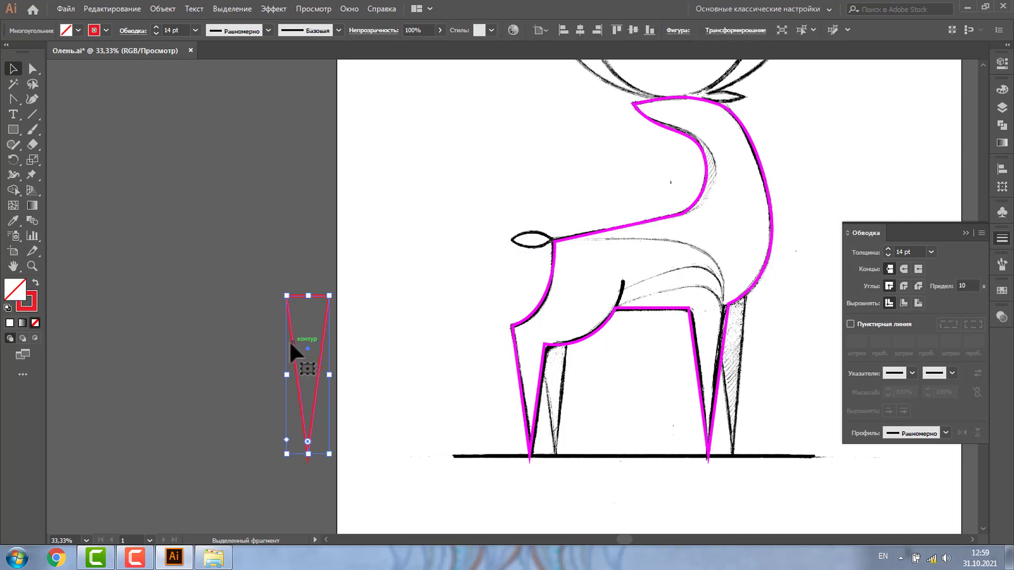
pyautogui.moveTo(296, 340); pyautogui.dragTo(544, 374)
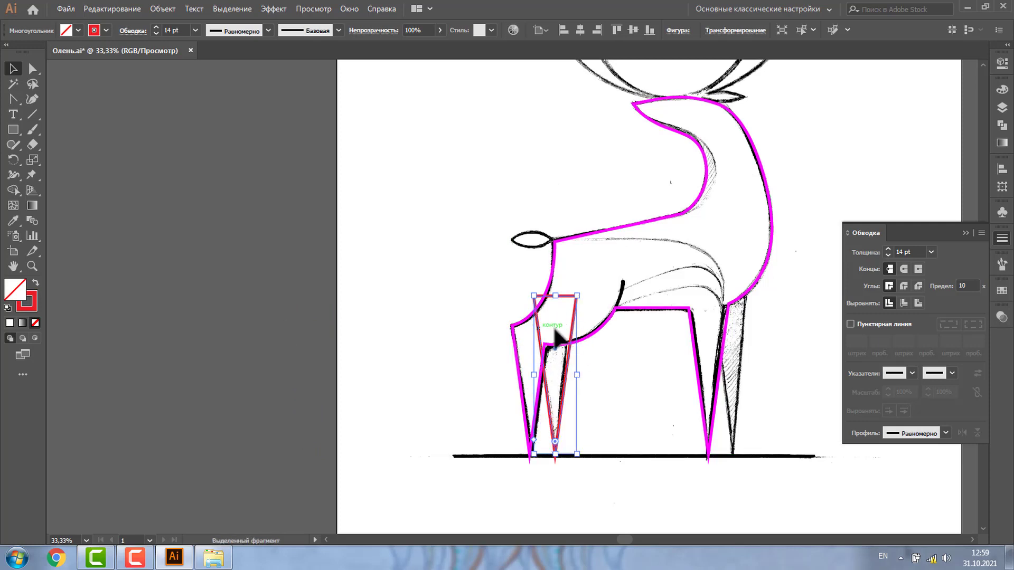
# Copy the red triangle onto the back leg and stretch the copy taller.
pyautogui.moveTo(539, 338); pyautogui.dragTo(720, 348)
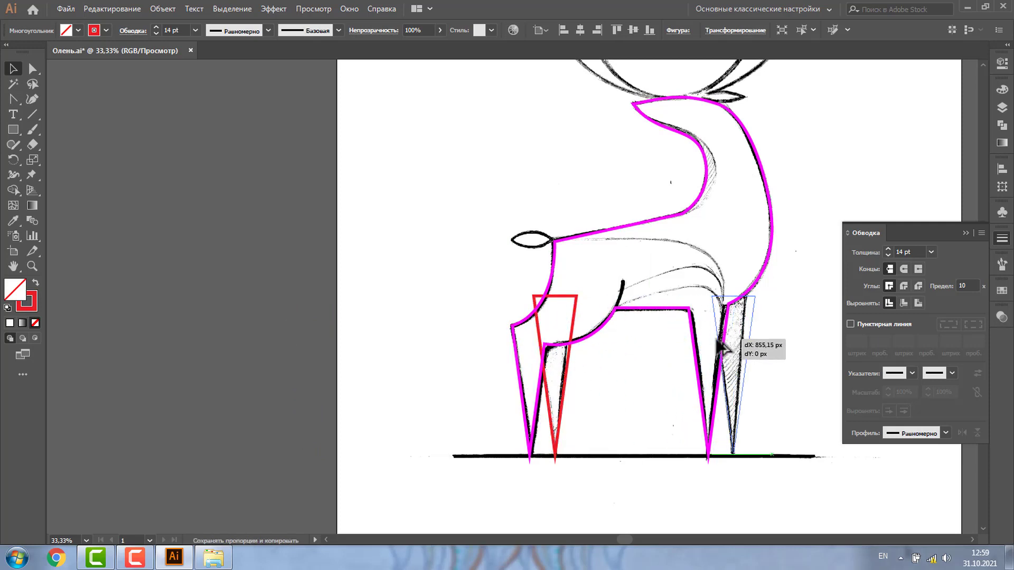
pyautogui.moveTo(721, 348); pyautogui.dragTo(722, 348)
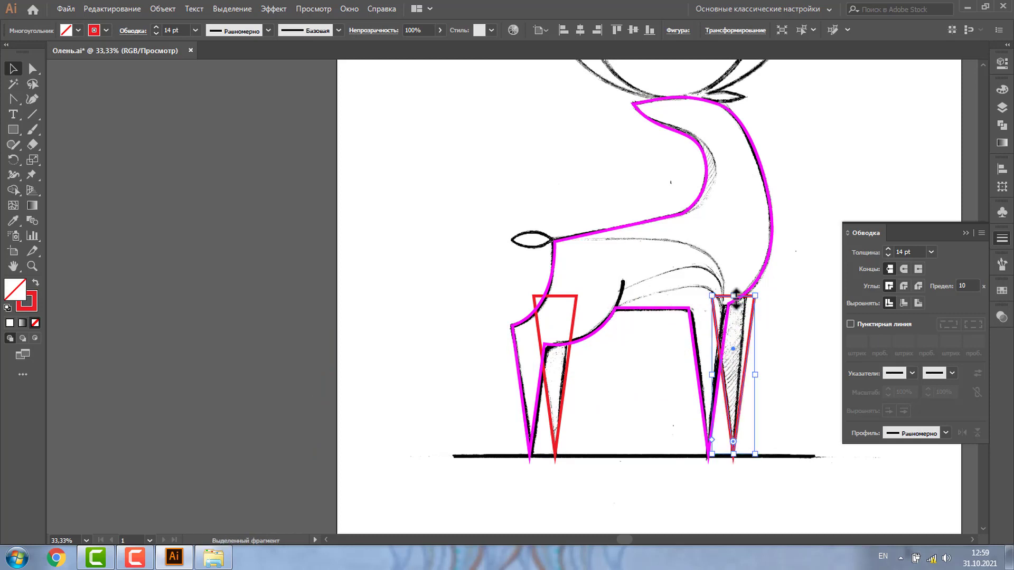
pyautogui.moveTo(734, 296); pyautogui.dragTo(734, 267)
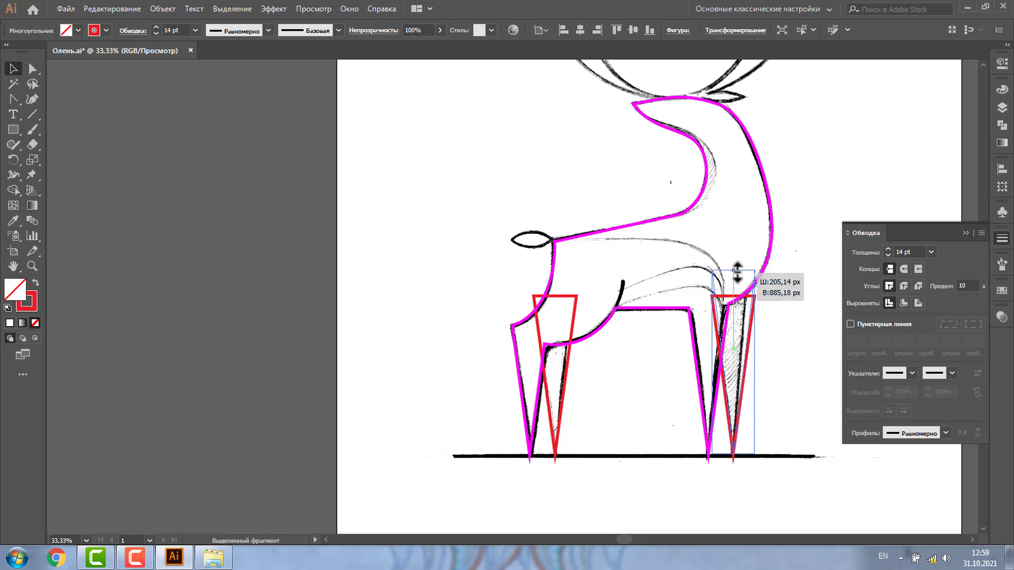
pyautogui.click(794, 357)
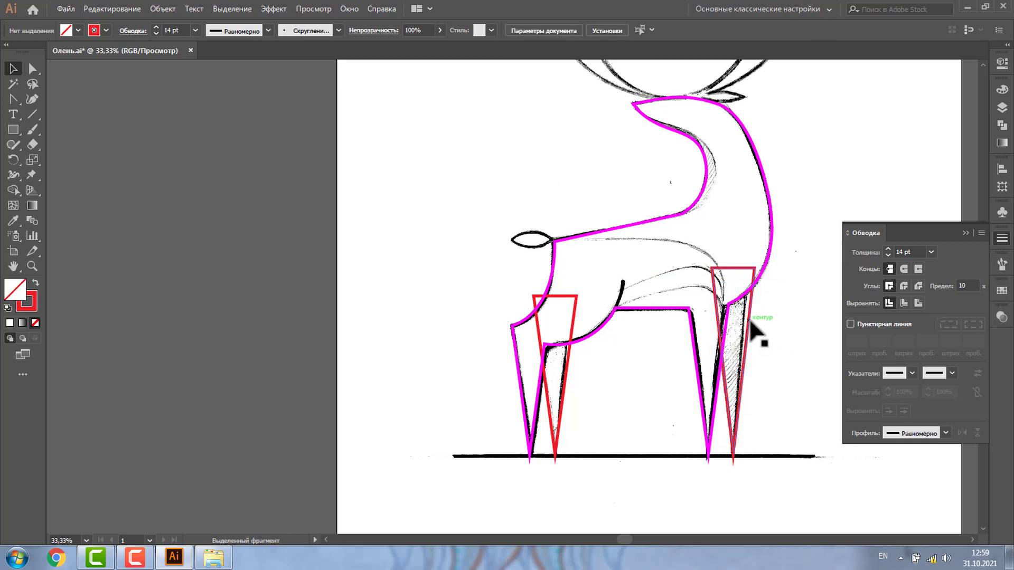
pyautogui.click(749, 322)
pyautogui.click(32, 266)
pyautogui.moveTo(483, 257); pyautogui.dragTo(690, 436)
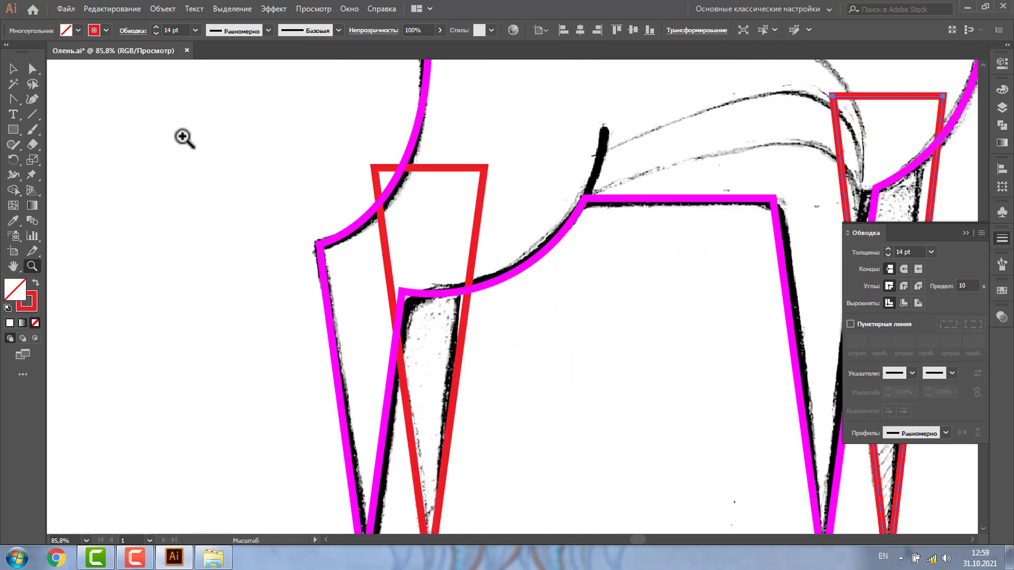
# Slice the top off the front-leg triangle with a rectangle and Pathfinder Minus Front.
pyautogui.click(13, 129)
pyautogui.moveTo(286, 109); pyautogui.dragTo(546, 241)
pyautogui.press('v')
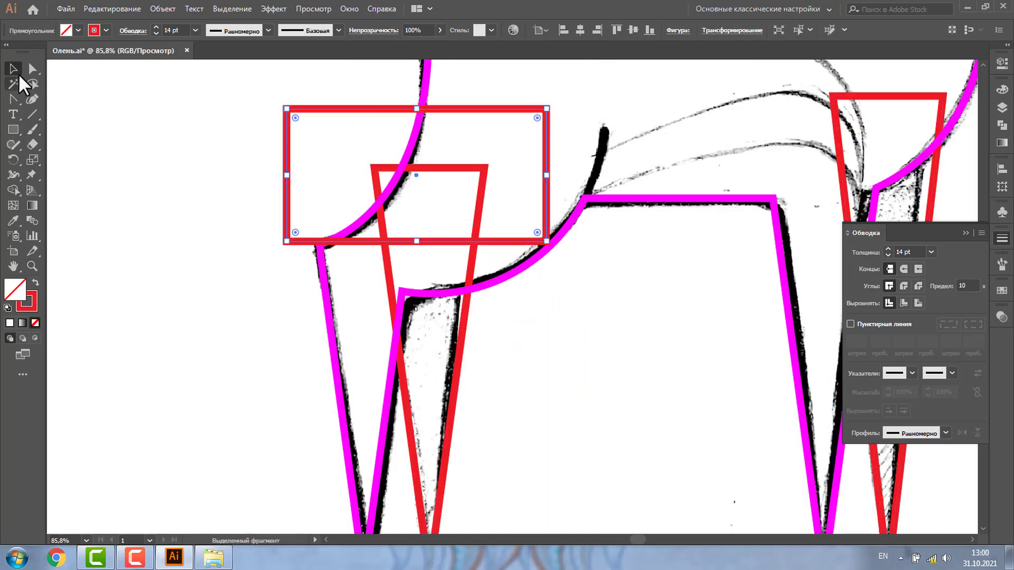
pyautogui.keyDown('shift'); pyautogui.click(463, 316); pyautogui.keyUp('shift')
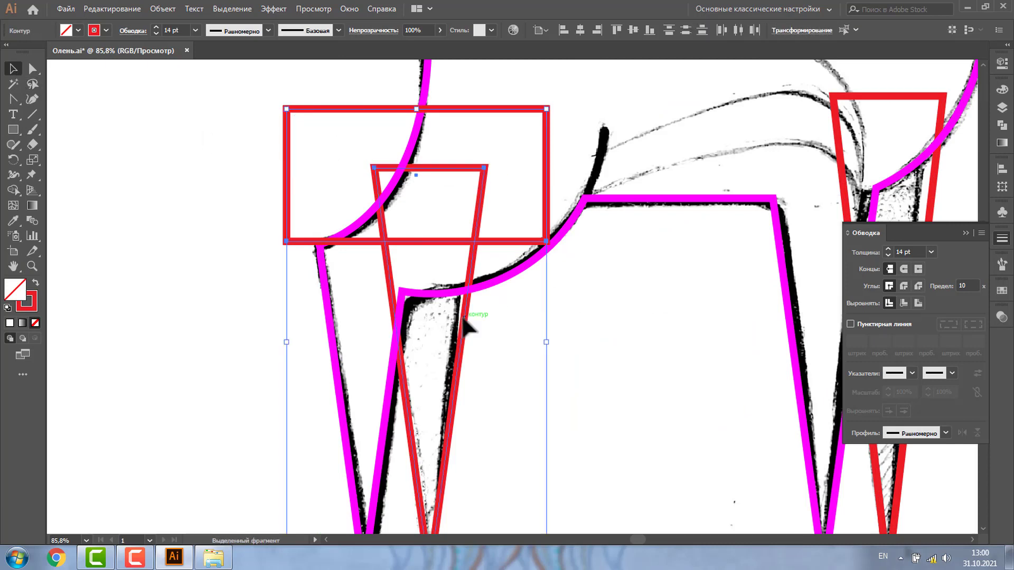
pyautogui.click(1002, 125)
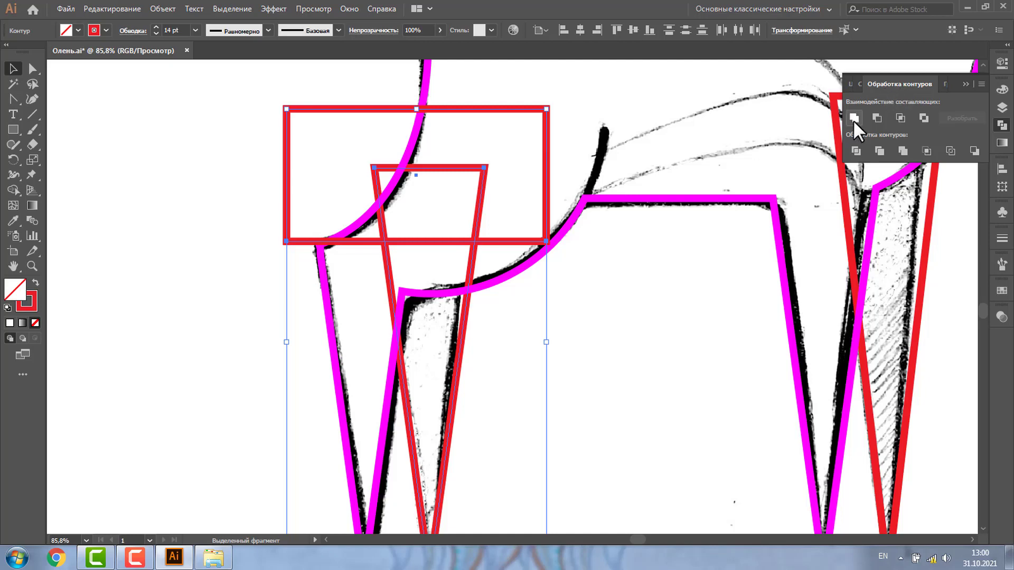
pyautogui.click(873, 119)
pyautogui.click(424, 218)
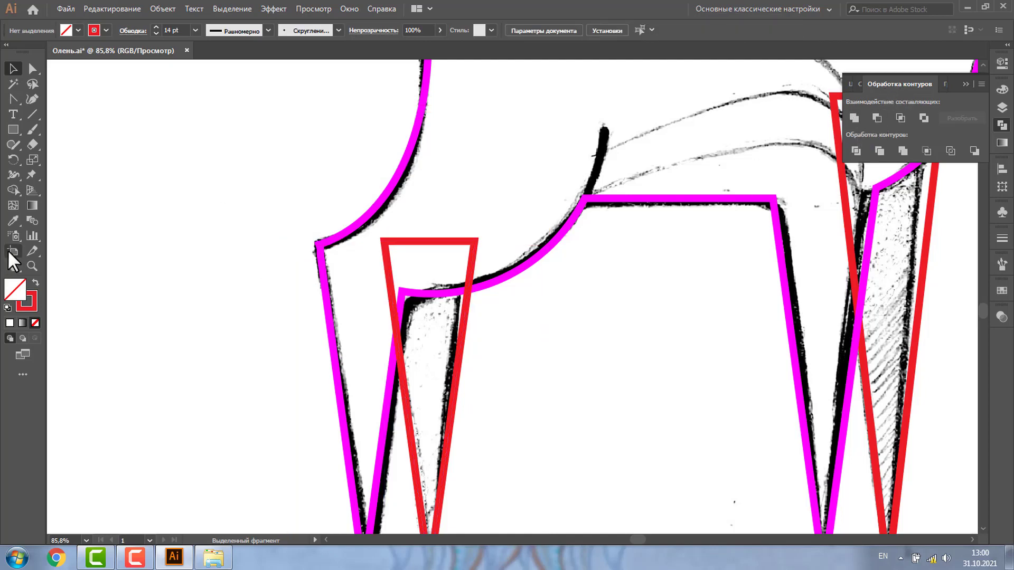
pyautogui.hotkey('ctrl', '-')
pyautogui.hotkey('ctrl', '-')
pyautogui.hotkey('ctrl', '-')
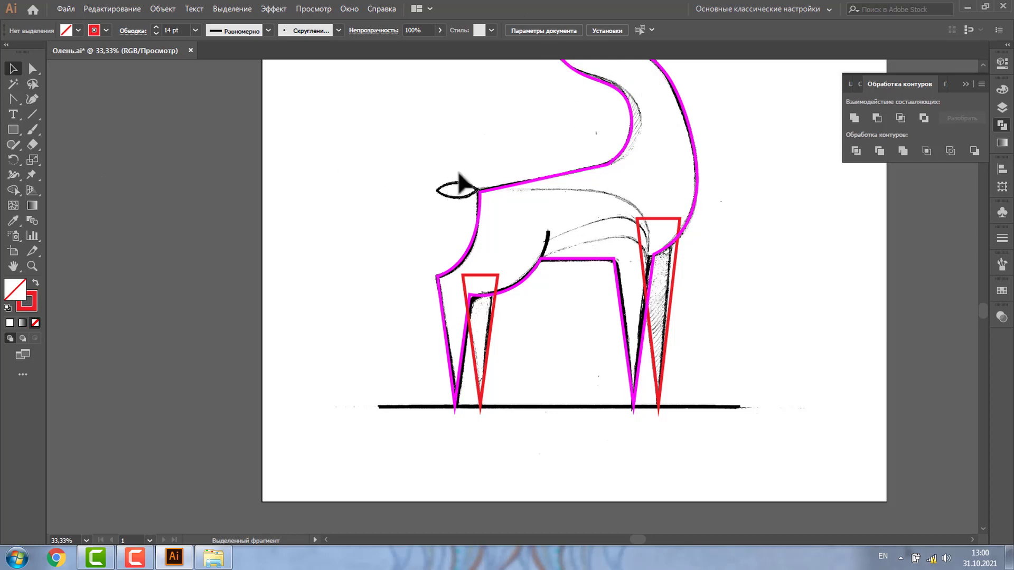
# Draw a circle by the head, copy it downward, and Intersect both into a lens shape.
pyautogui.press('l')
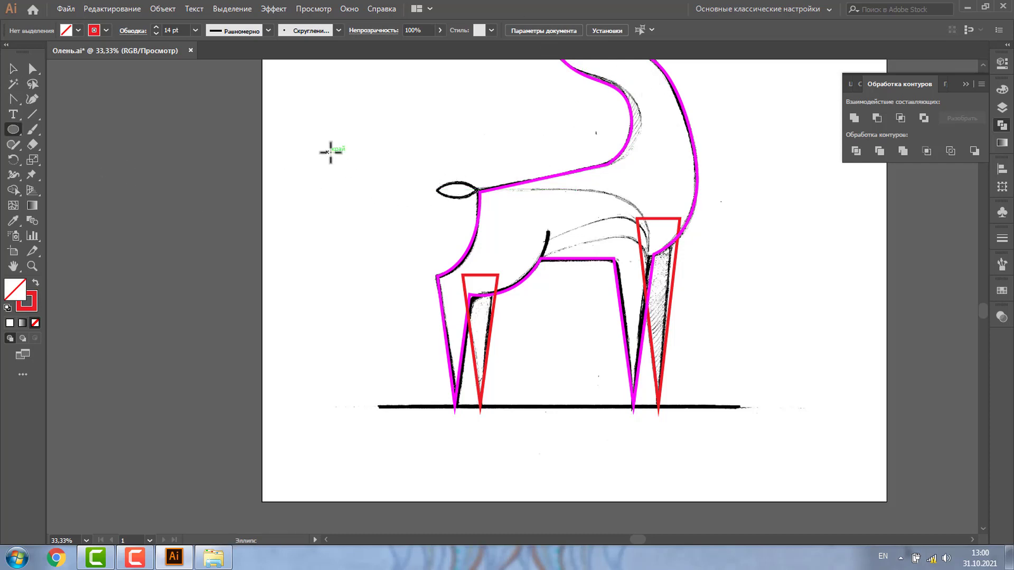
pyautogui.moveTo(329, 153); pyautogui.dragTo(399, 221)
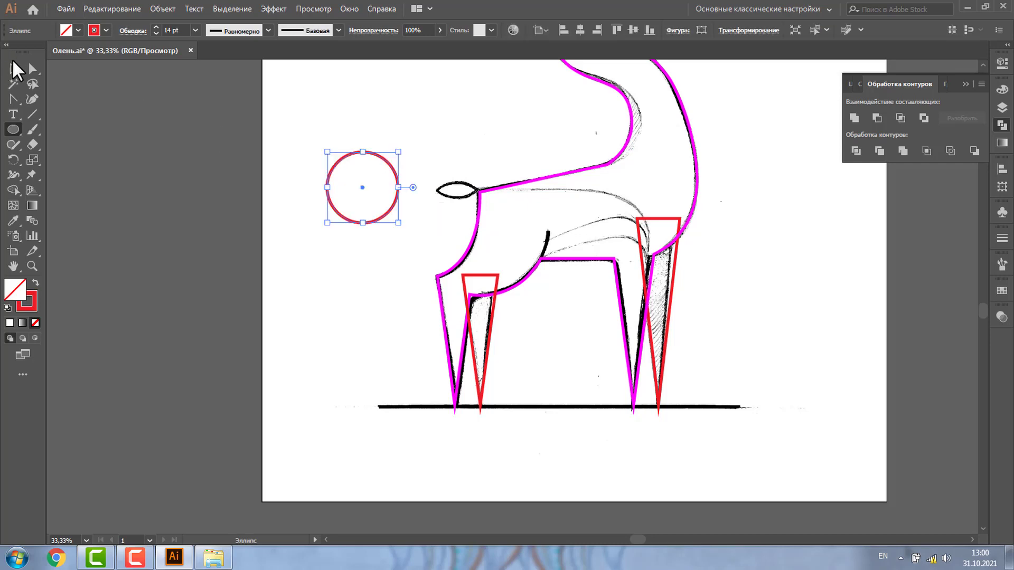
pyautogui.click(14, 65)
pyautogui.moveTo(384, 158); pyautogui.dragTo(374, 213)
pyautogui.keyDown('shift'); pyautogui.click(382, 158); pyautogui.keyUp('shift')
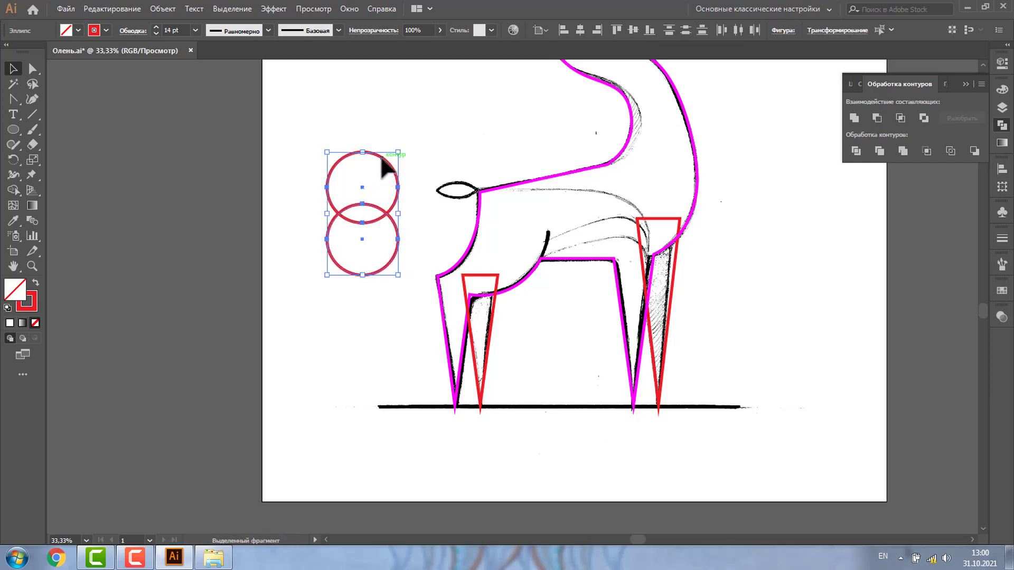
pyautogui.click(901, 116)
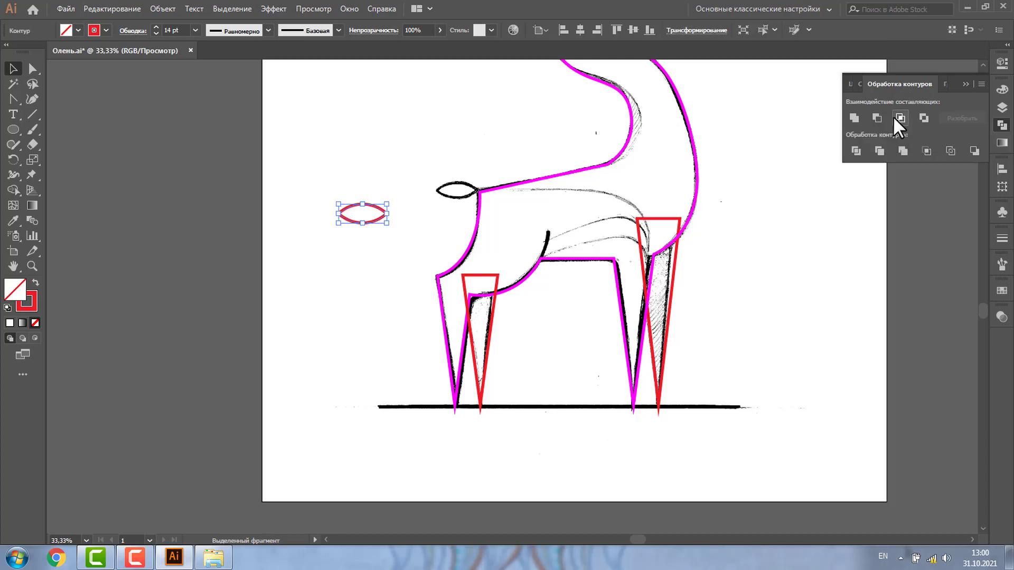
pyautogui.moveTo(317, 159); pyautogui.dragTo(348, 283)
pyautogui.hotkey('ctrl', 'y')
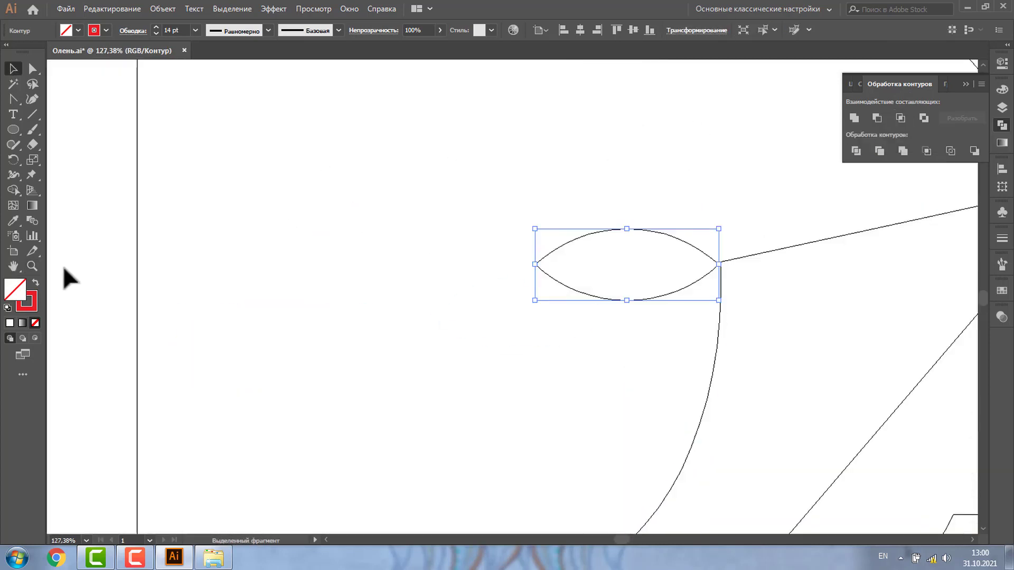
# Snap the lens shape's tip onto the left ear corner.
pyautogui.click(36, 260)
pyautogui.moveTo(660, 224); pyautogui.dragTo(802, 311)
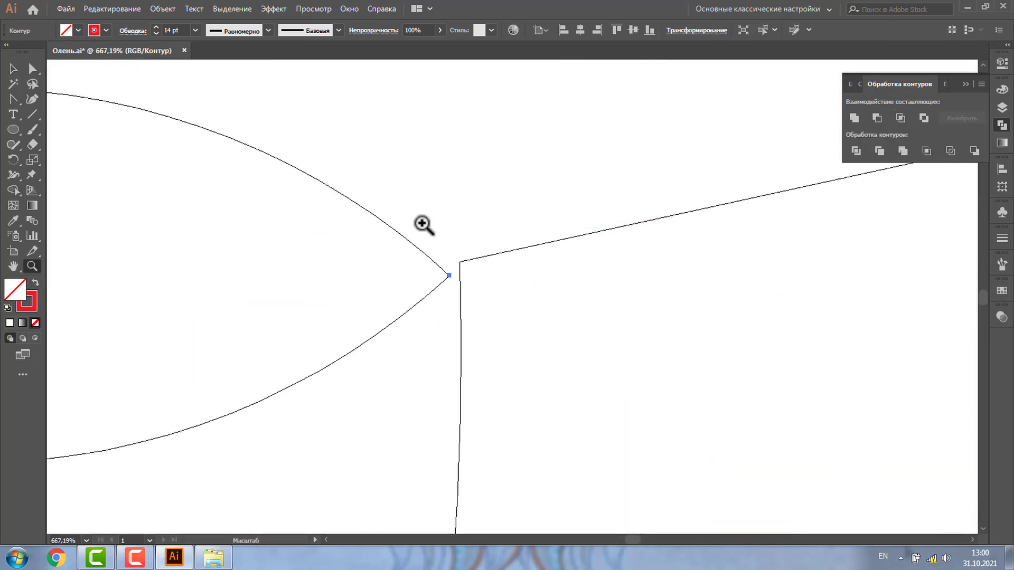
pyautogui.click(11, 68)
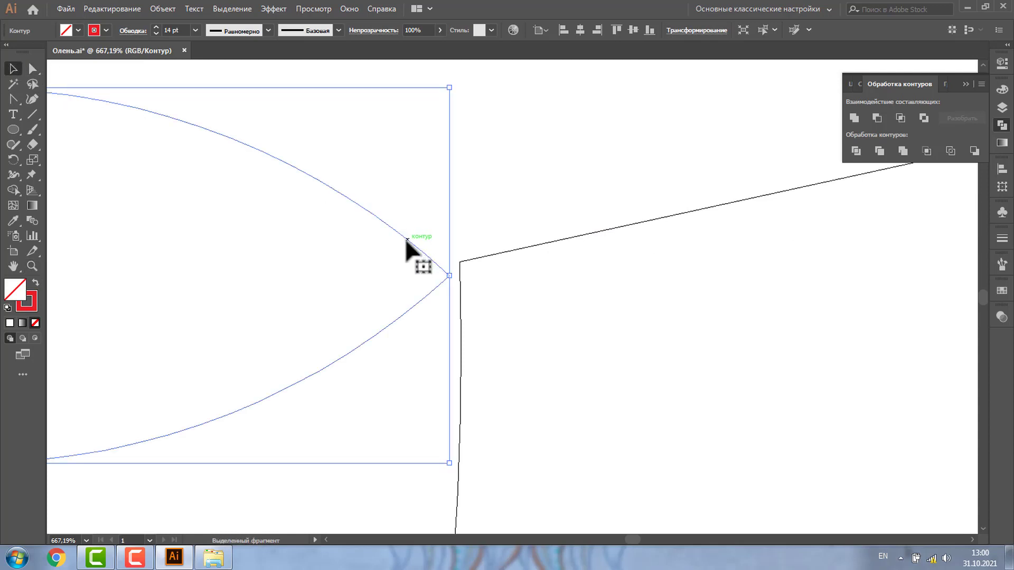
pyautogui.moveTo(411, 242)
pyautogui.mouseDown()
pyautogui.moveTo(422, 235)
pyautogui.moveTo(417, 222)
pyautogui.mouseUp()
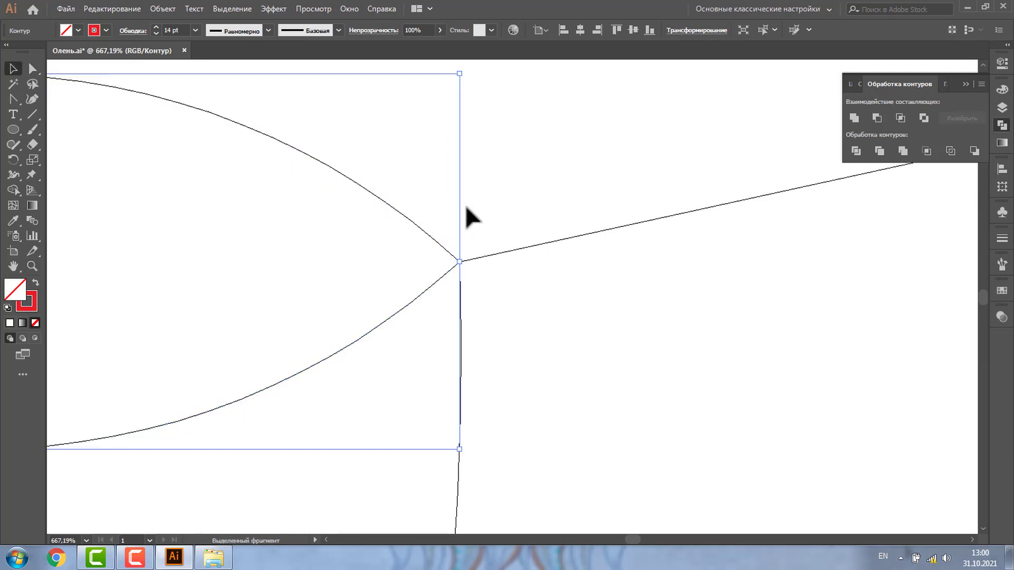
pyautogui.click(474, 199)
pyautogui.hotkey('ctrl', 'y')
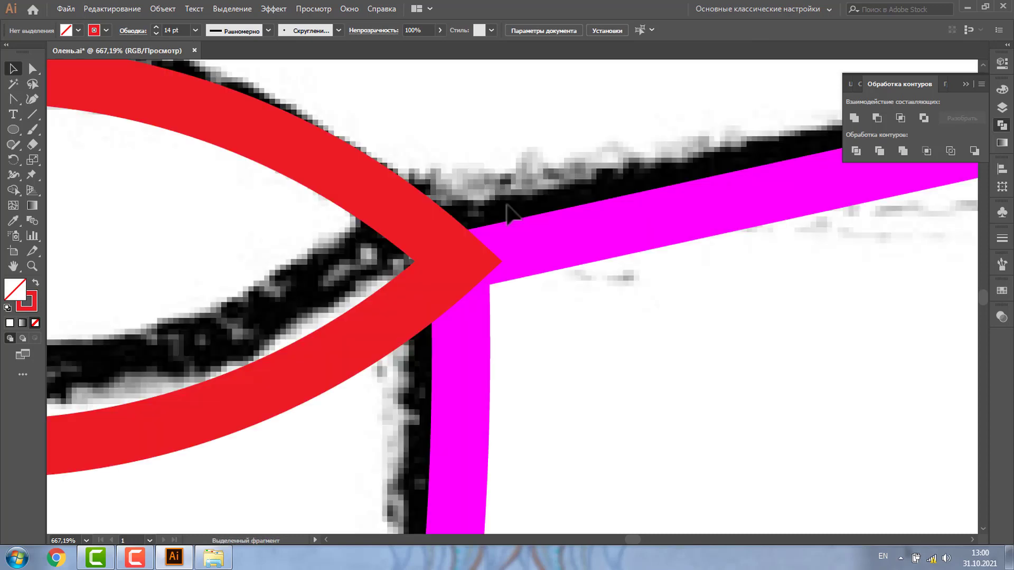
pyautogui.hotkey('ctrl', '-')
pyautogui.hotkey('ctrl', '-')
pyautogui.hotkey('ctrl', '-')
pyautogui.hotkey('ctrl', '-')
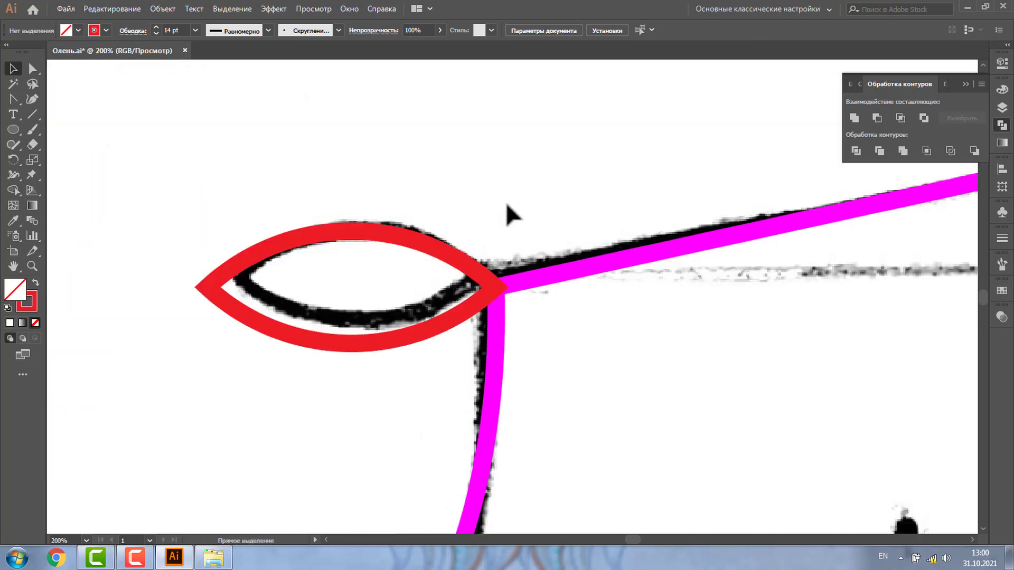
pyautogui.hotkey('ctrl', '-')
pyautogui.hotkey('ctrl', '-')
pyautogui.hotkey('ctrl', '-')
pyautogui.hotkey('ctrl', '-')
pyautogui.hotkey('ctrl', '-')
pyautogui.hotkey('ctrl', '-')
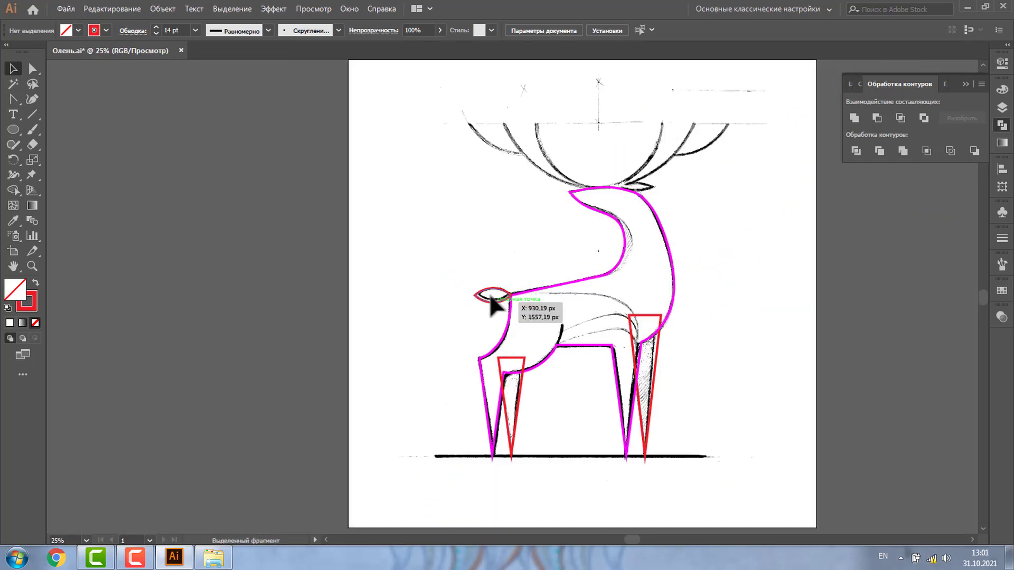
# Copy the lens to the top of the head, flatten it, and nudge it right.
pyautogui.moveTo(491, 294)
pyautogui.mouseDown()
pyautogui.moveTo(614, 244)
pyautogui.moveTo(633, 184)
pyautogui.mouseUp()
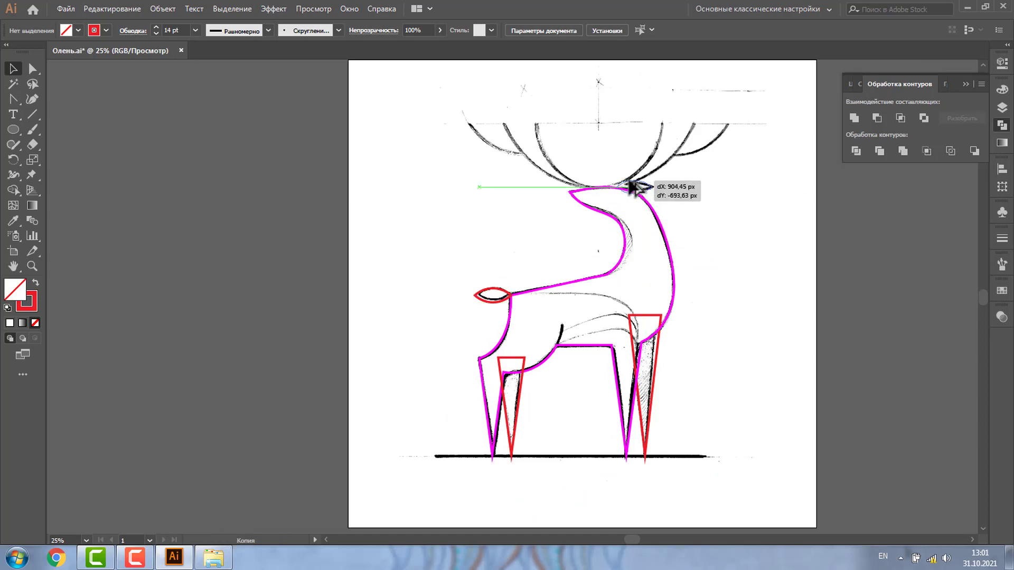
pyautogui.click(32, 266)
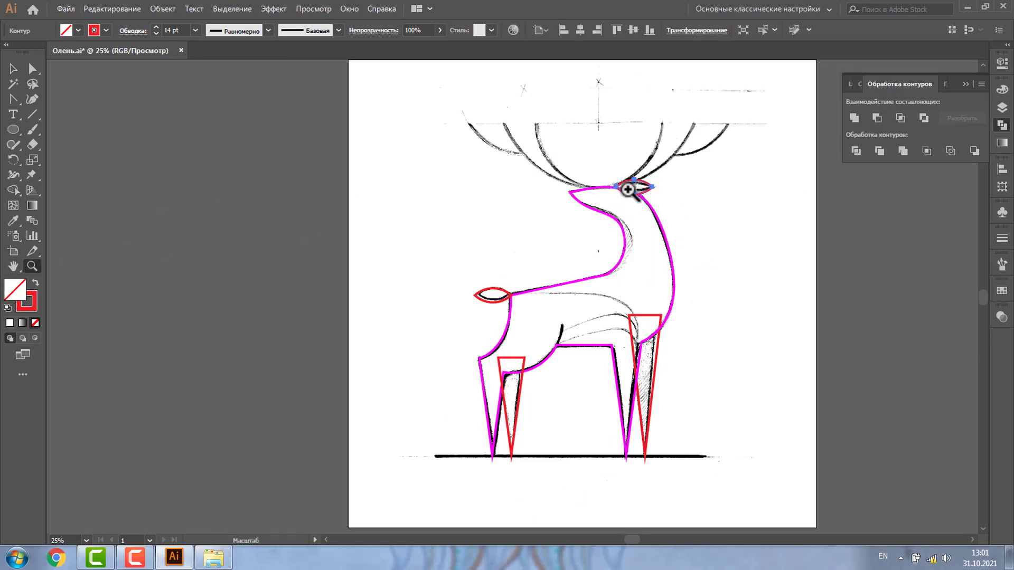
pyautogui.moveTo(678, 176); pyautogui.dragTo(734, 177)
pyautogui.click(13, 69)
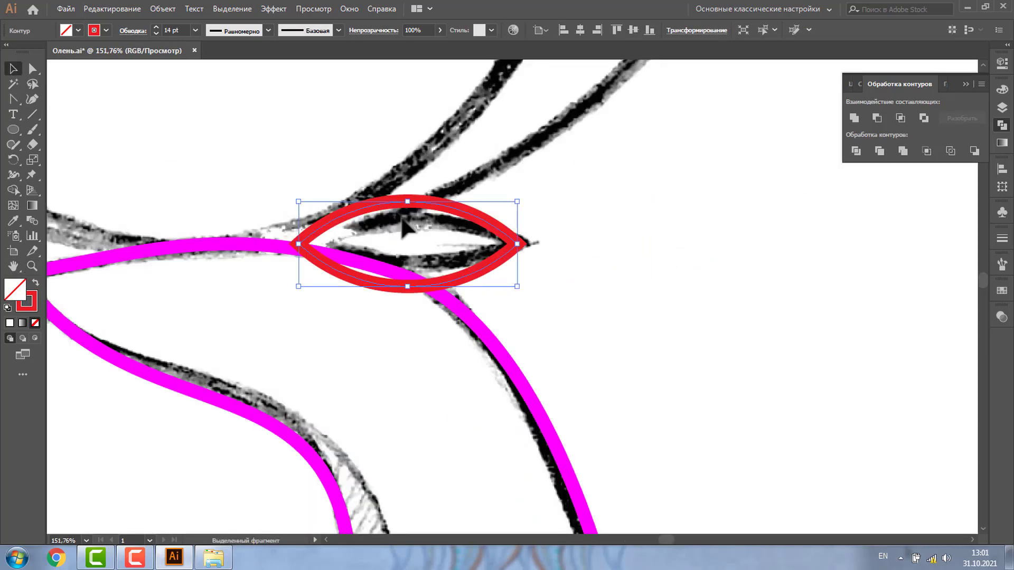
pyautogui.moveTo(407, 201); pyautogui.dragTo(407, 228)
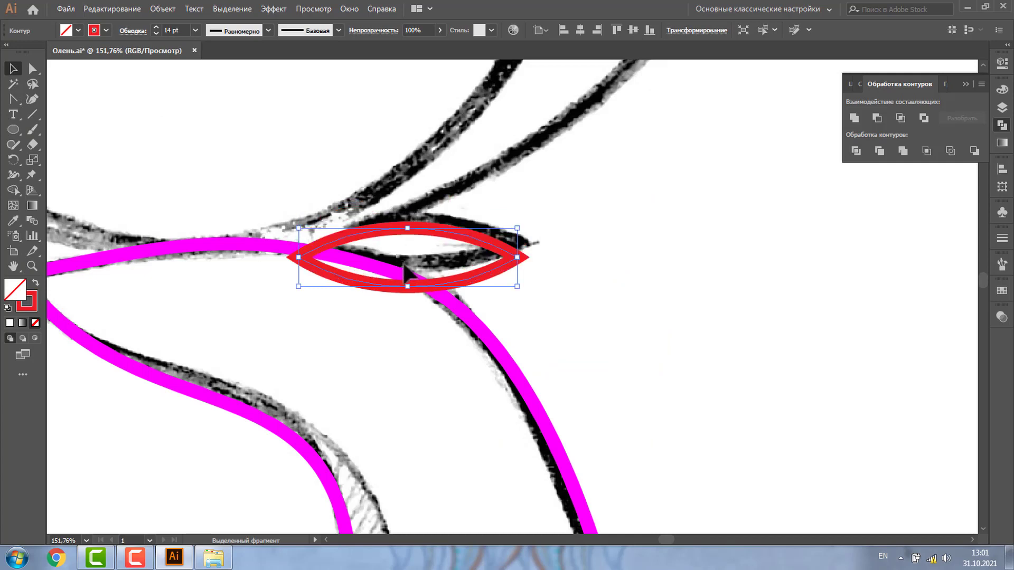
pyautogui.click(404, 248)
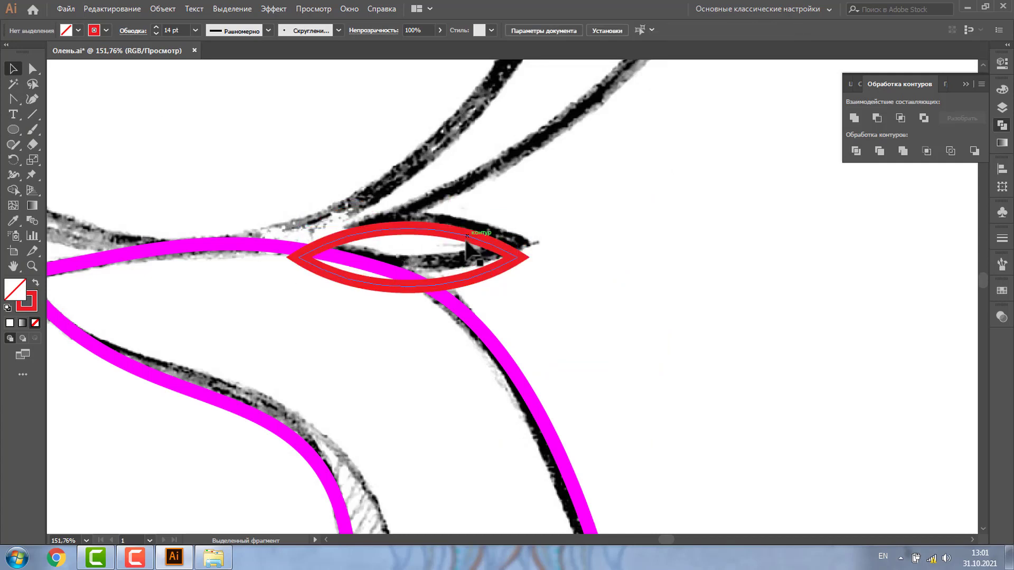
pyautogui.moveTo(472, 237); pyautogui.dragTo(485, 224)
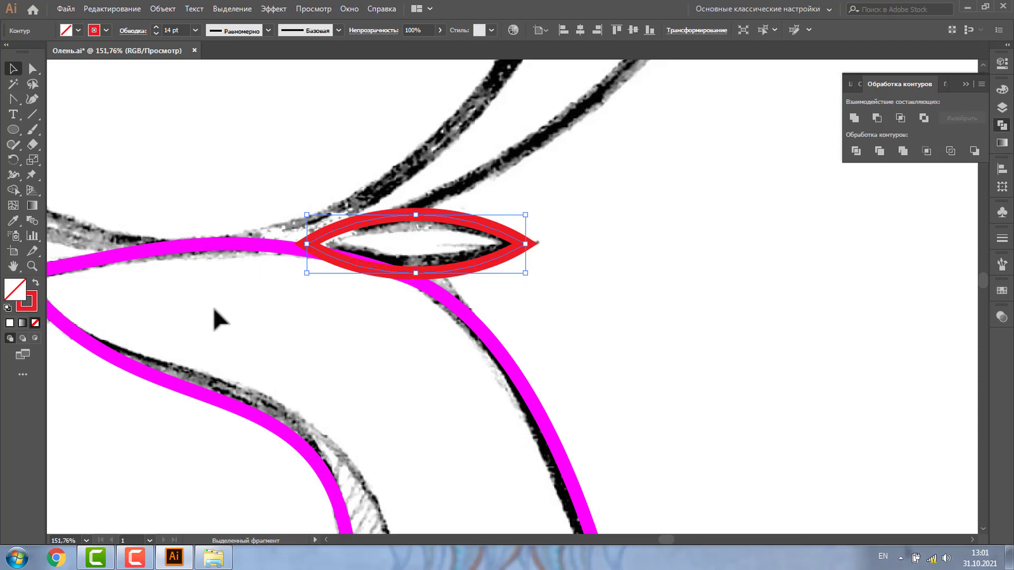
pyautogui.doubleClick(33, 266)
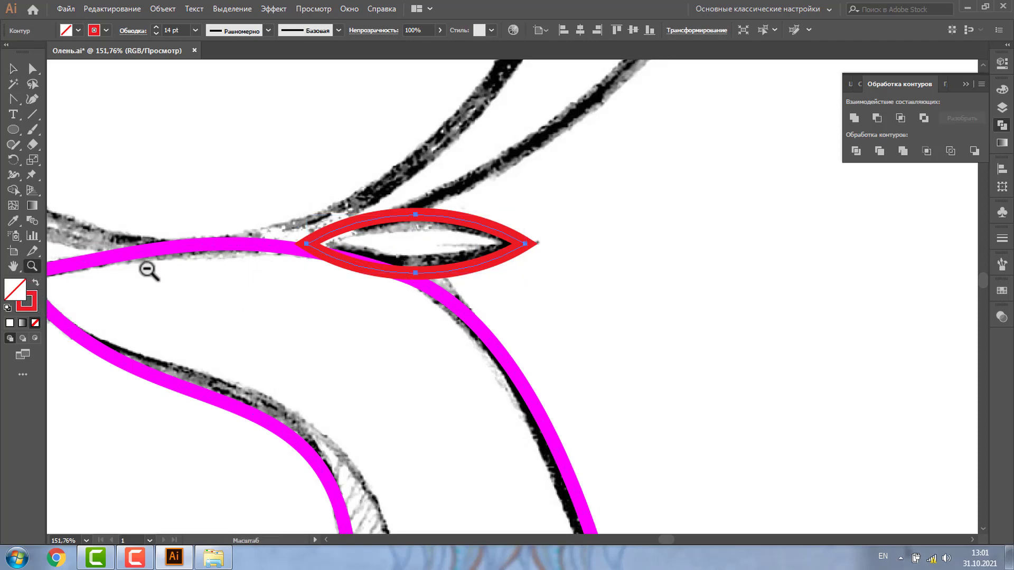
pyautogui.keyDown('alt'); pyautogui.click(635, 249); pyautogui.keyUp('alt')
pyautogui.keyDown('alt'); pyautogui.click(591, 298); pyautogui.keyUp('alt')
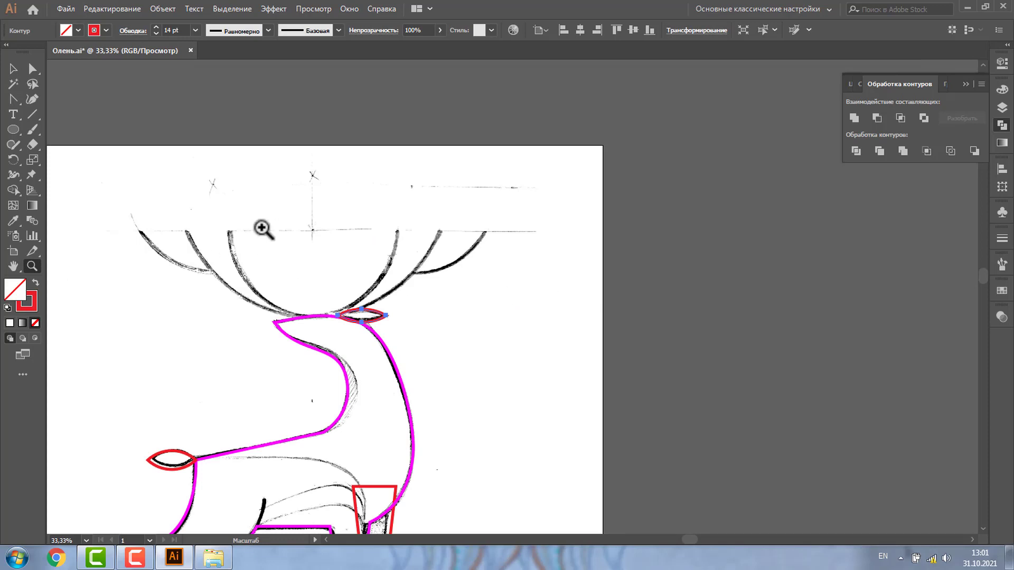
# Draw a circle resting on the deer's head between the antler arcs.
pyautogui.press('l')
pyautogui.moveTo(217, 119)
pyautogui.mouseDown()
pyautogui.moveTo(401, 262)
pyautogui.moveTo(395, 283)
pyautogui.mouseUp()
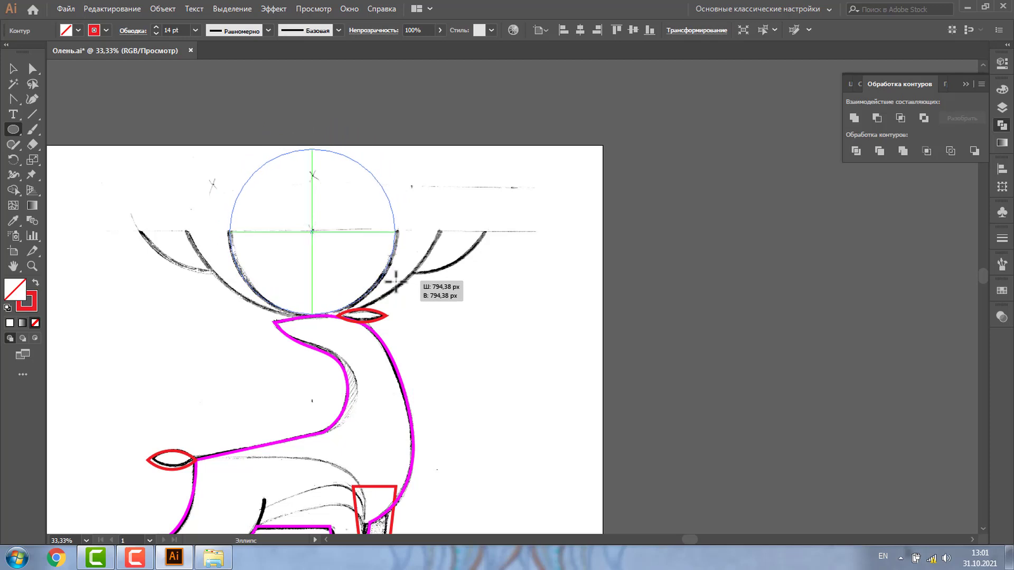
pyautogui.moveTo(395, 284); pyautogui.dragTo(404, 280)
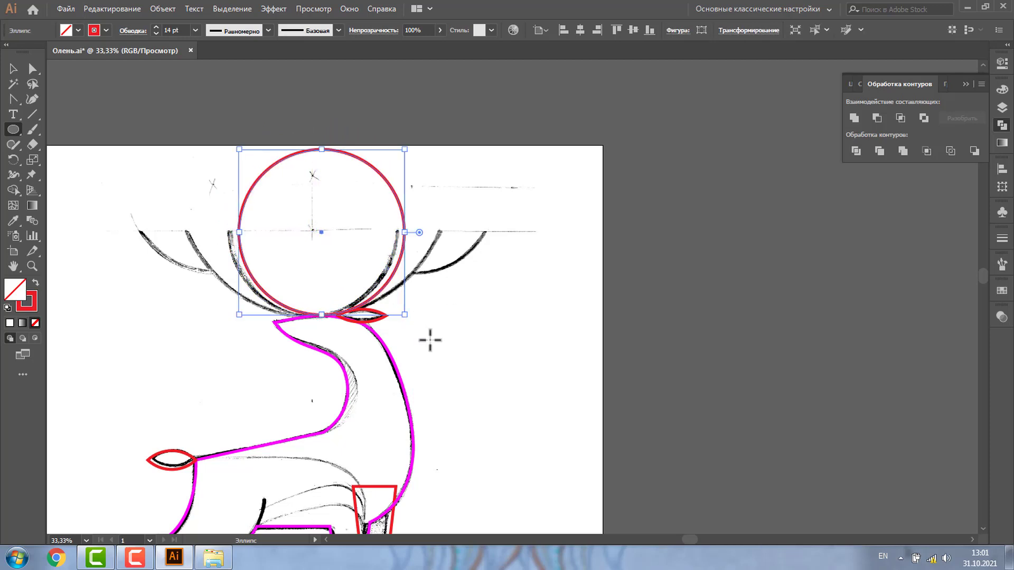
pyautogui.press('v')
pyautogui.click(185, 227)
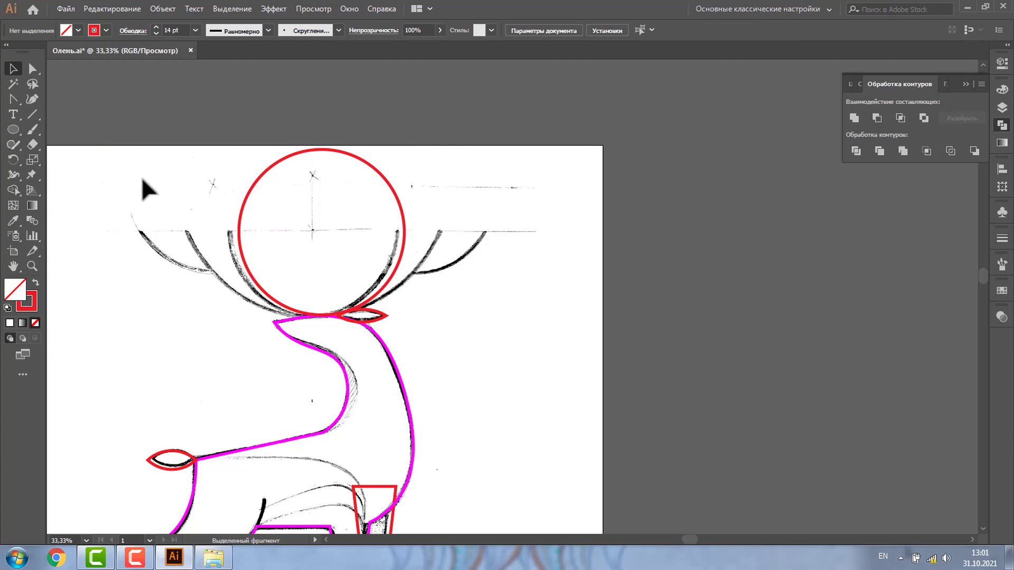
# Cut away the circle's top half using a rectangle and Minus Front.
pyautogui.press('m')
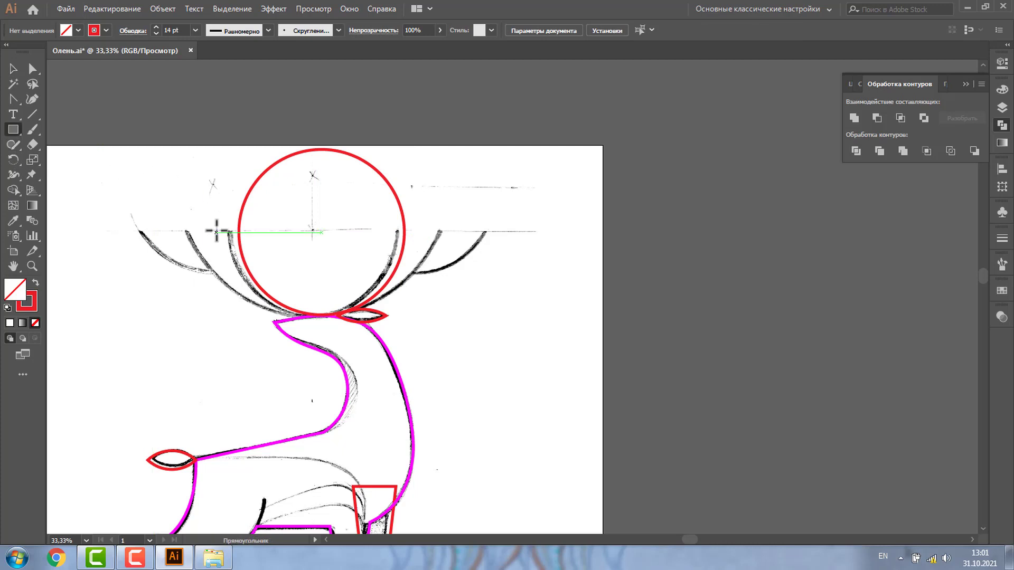
pyautogui.moveTo(216, 231); pyautogui.dragTo(452, 86)
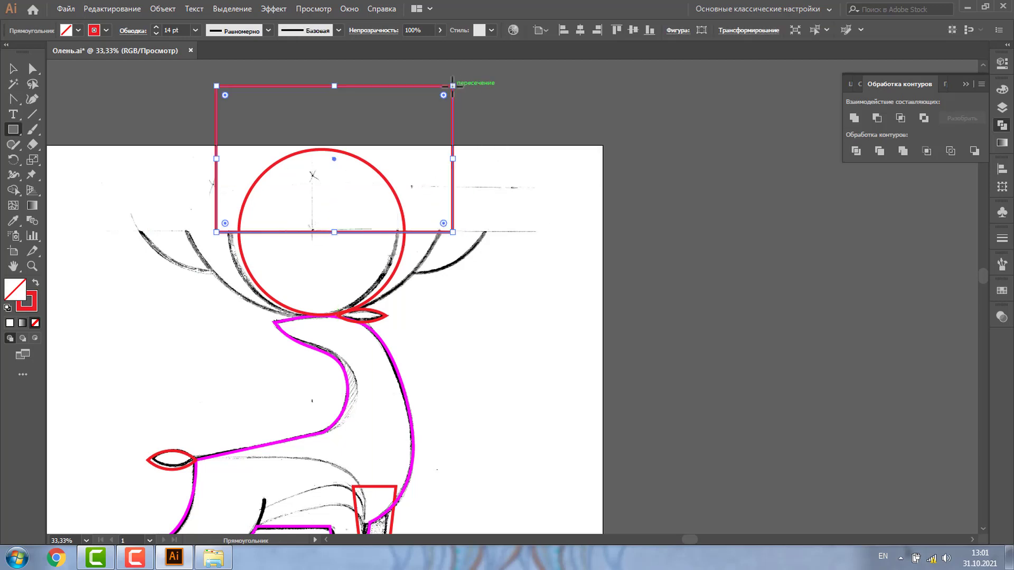
pyautogui.press('v')
pyautogui.keyDown('shift'); pyautogui.click(245, 266); pyautogui.keyUp('shift')
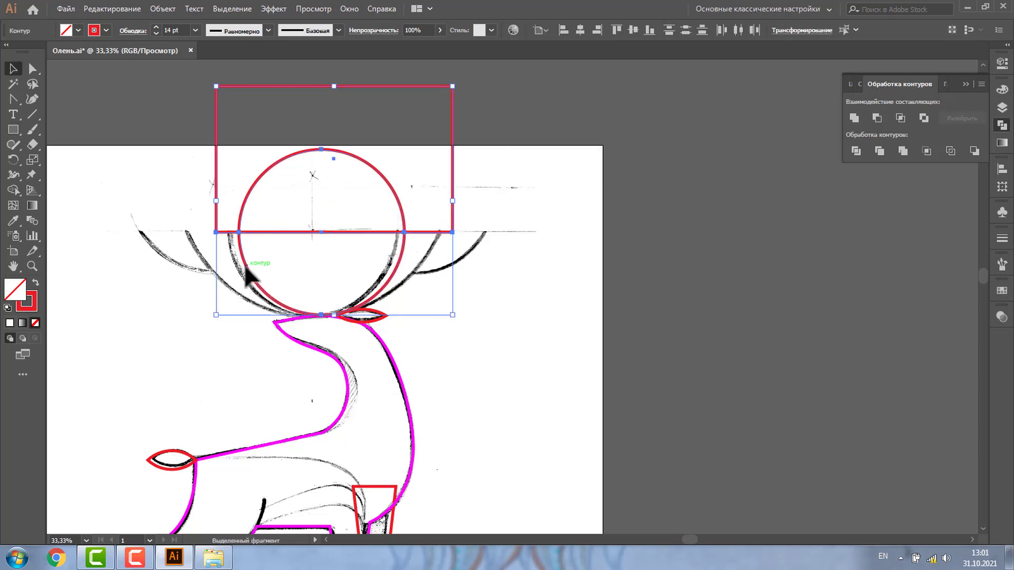
pyautogui.click(876, 118)
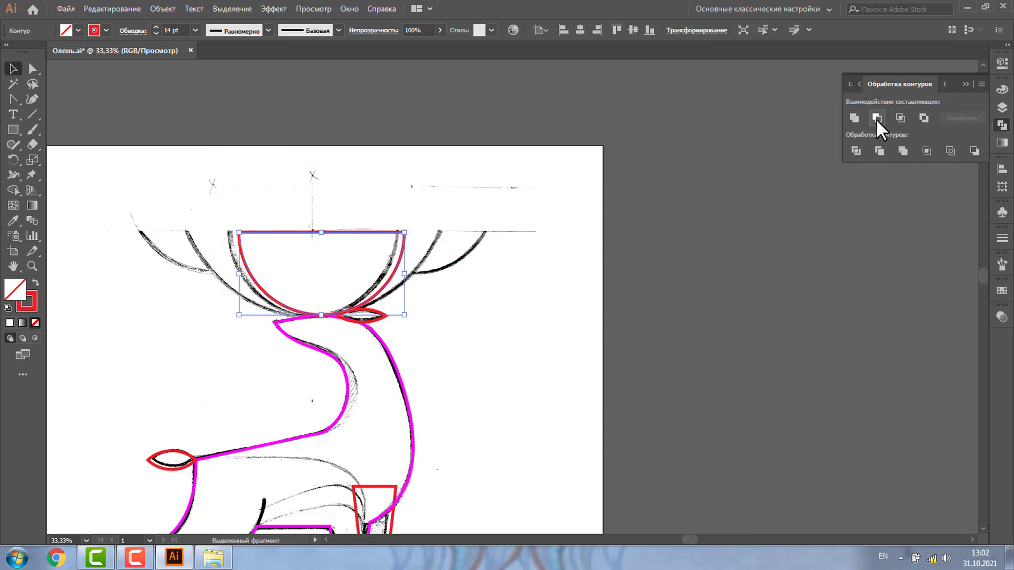
pyautogui.click(621, 298)
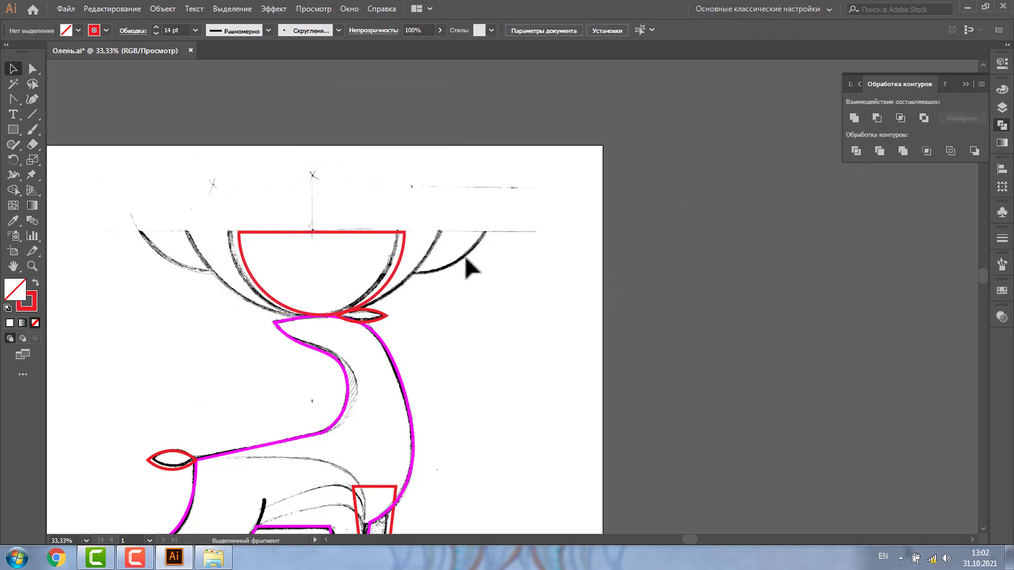
pyautogui.click(278, 232)
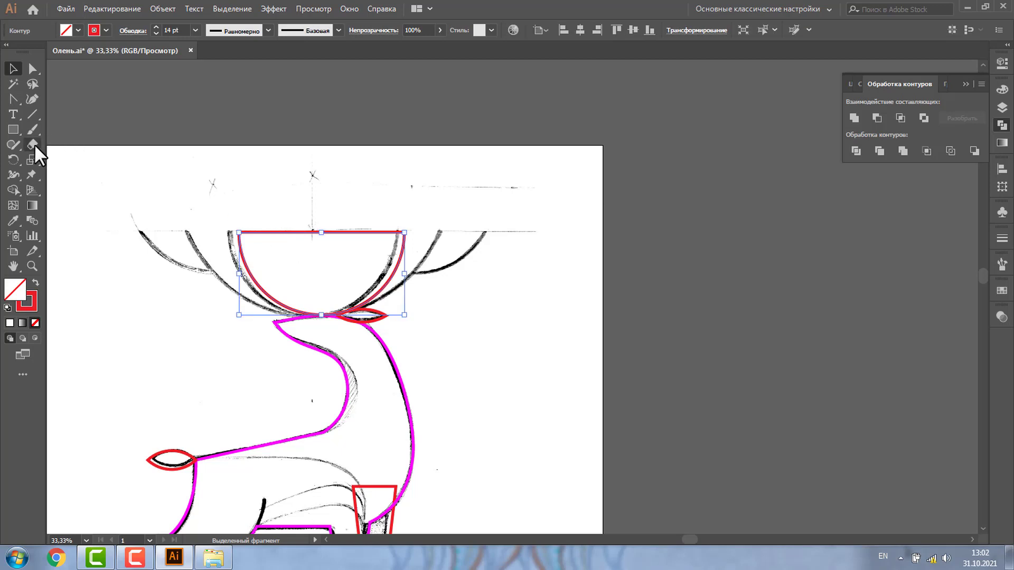
# Cut the semicircle at both top corners with Scissors and delete its flat top edge.
pyautogui.moveTo(32, 144); pyautogui.dragTo(88, 143)
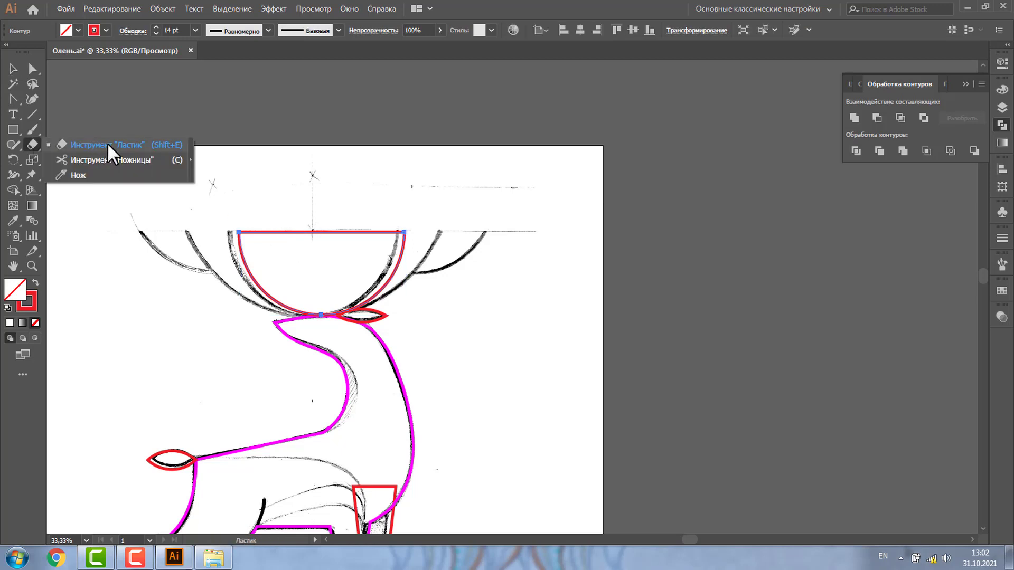
pyautogui.moveTo(106, 143); pyautogui.dragTo(111, 158)
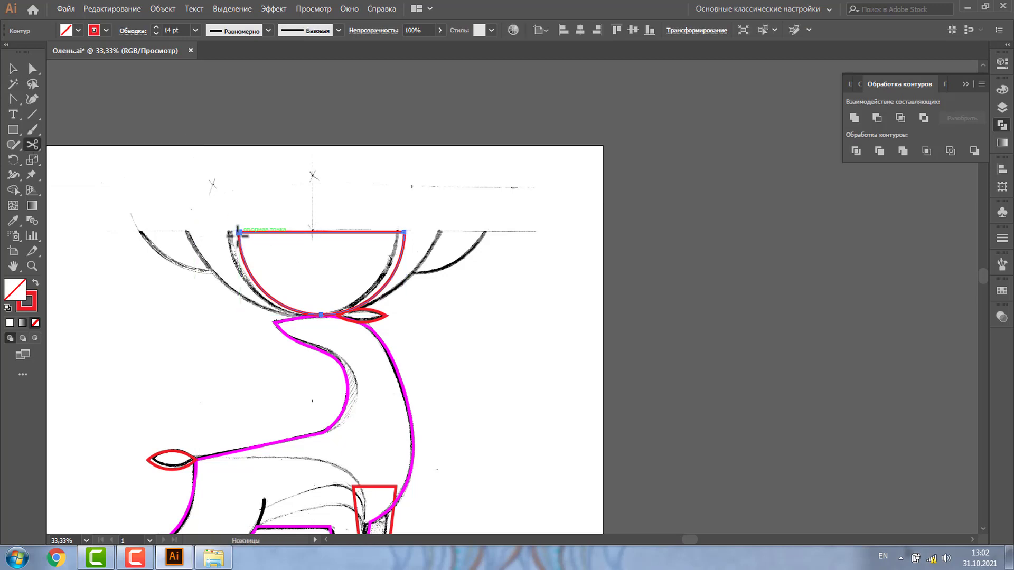
pyautogui.click(237, 232)
pyautogui.click(404, 277)
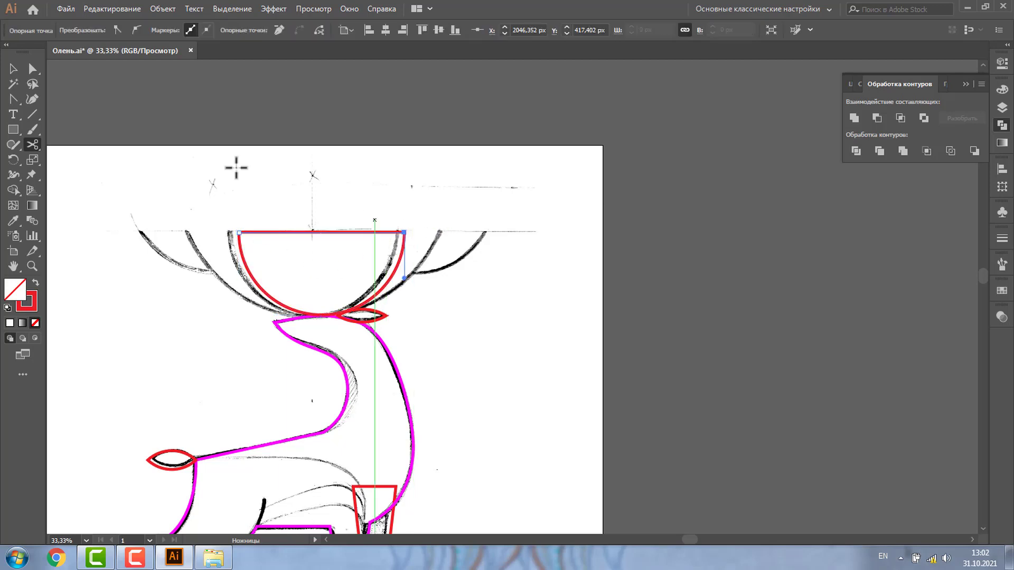
pyautogui.press('v')
pyautogui.click(299, 231)
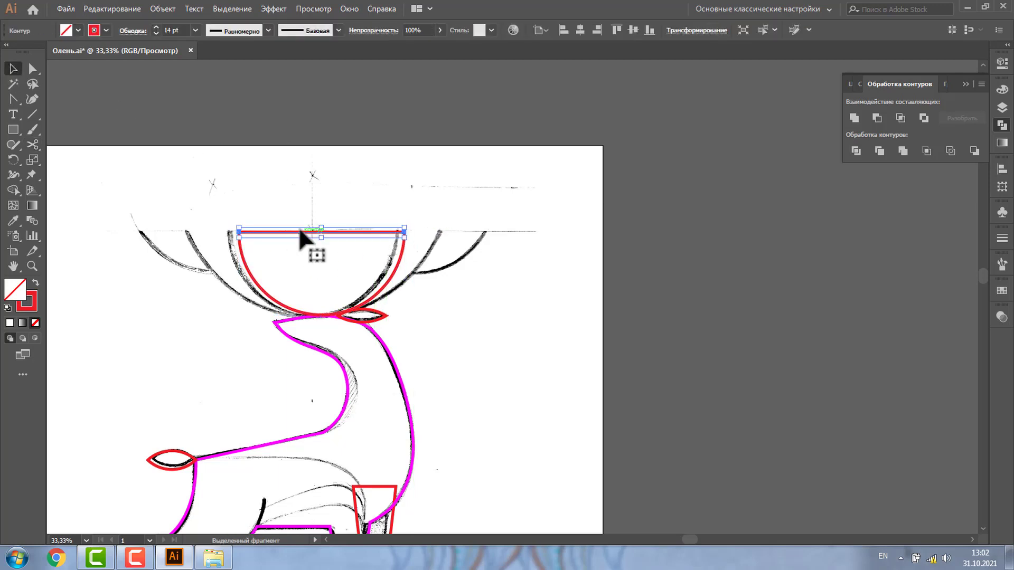
pyautogui.press('Delete')
# Widen the arc into a larger half-circle matching the next pair of antler lines.
pyautogui.click(242, 260)
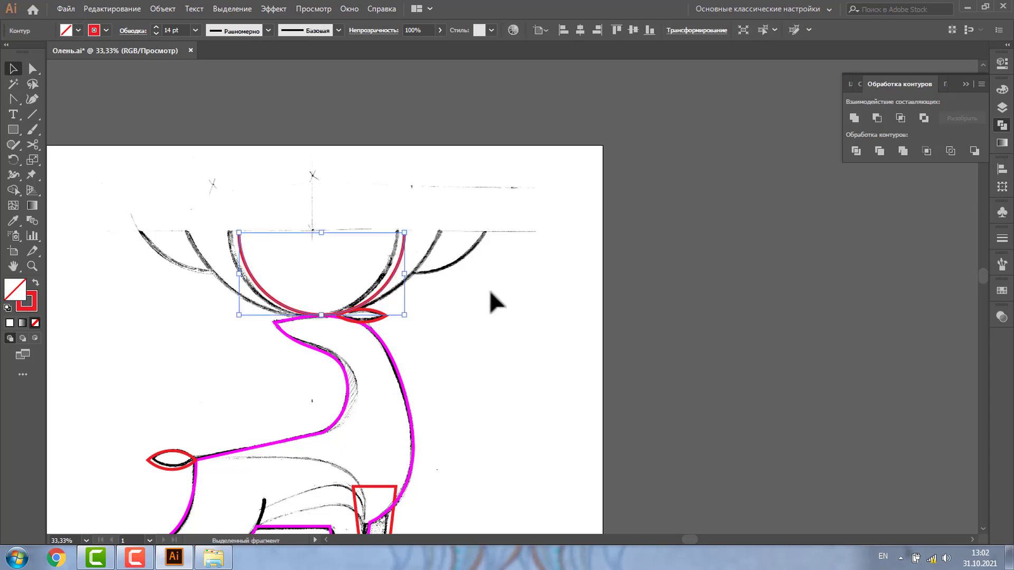
pyautogui.moveTo(404, 273); pyautogui.dragTo(452, 274)
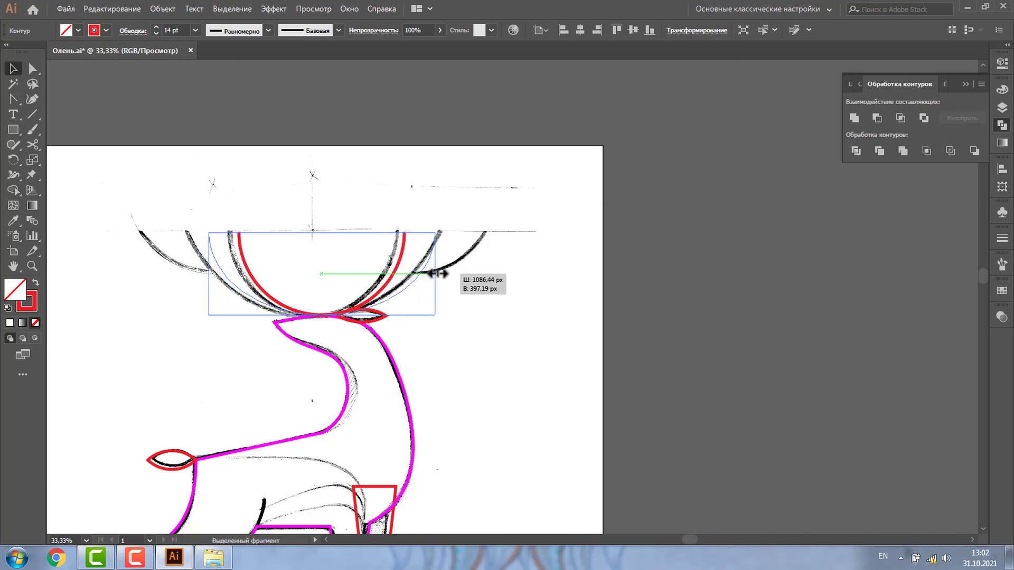
pyautogui.moveTo(453, 274); pyautogui.dragTo(431, 273)
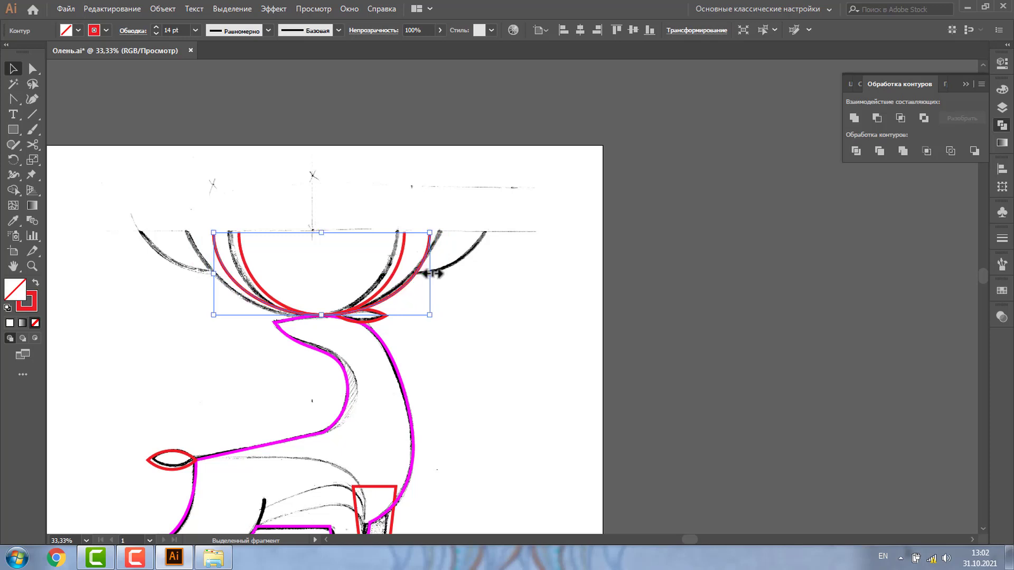
pyautogui.click(481, 316)
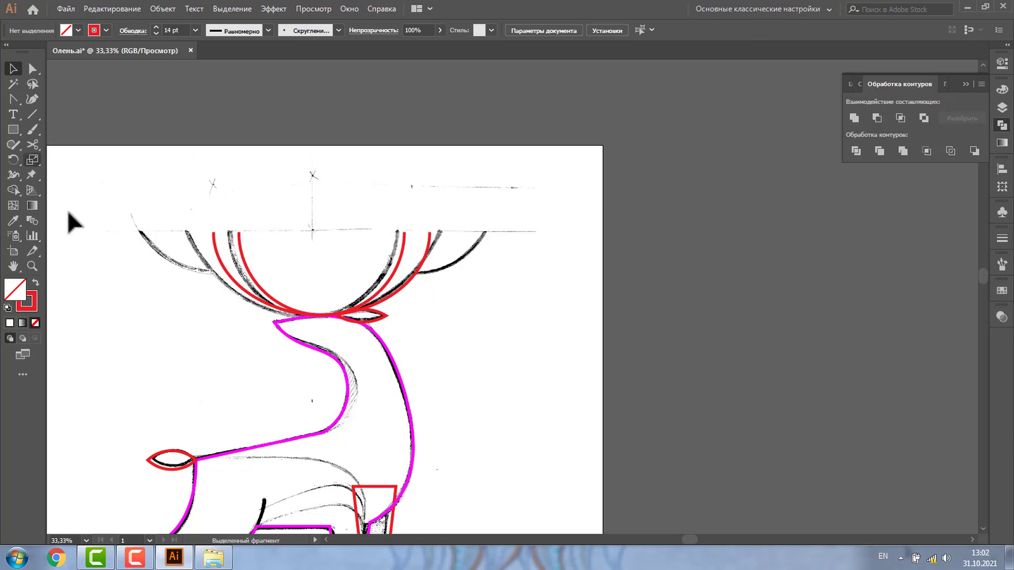
# Draw a small arc with the Arc tool and move it onto the left antler branch.
pyautogui.click(30, 108)
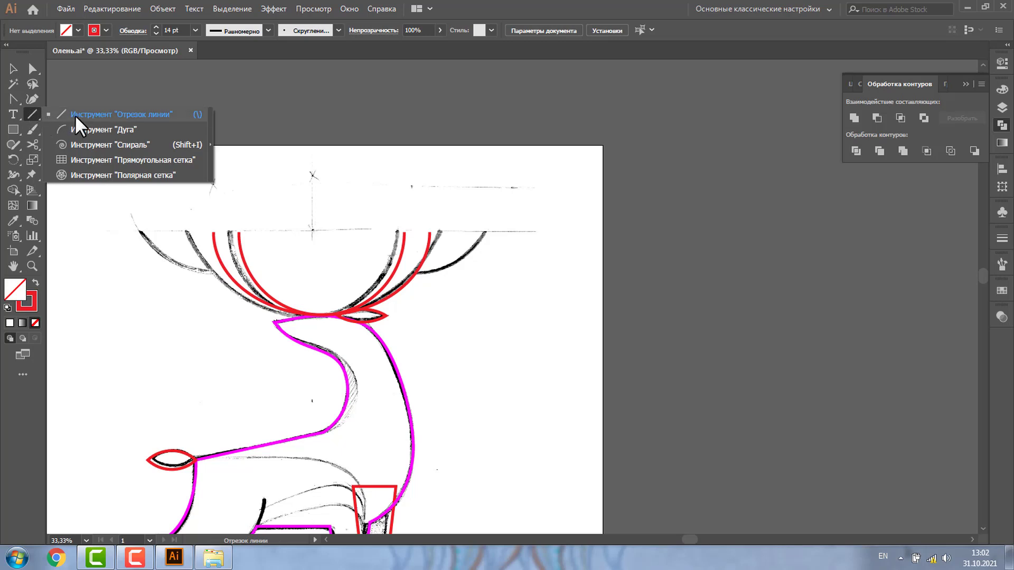
pyautogui.click(84, 131)
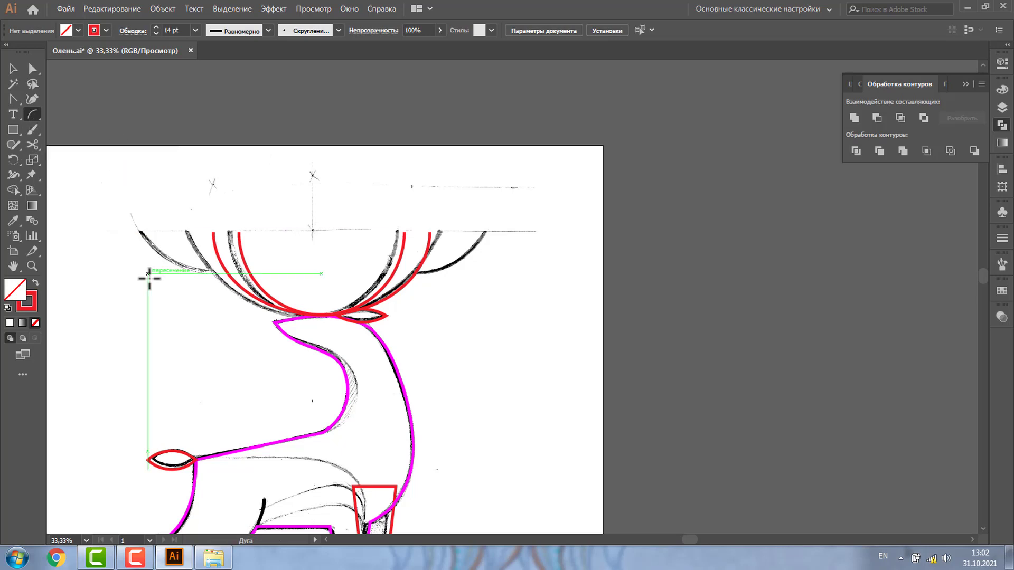
pyautogui.moveTo(148, 275)
pyautogui.mouseDown()
pyautogui.moveTo(196, 322)
pyautogui.moveTo(187, 265)
pyautogui.mouseUp()
pyautogui.press('v')
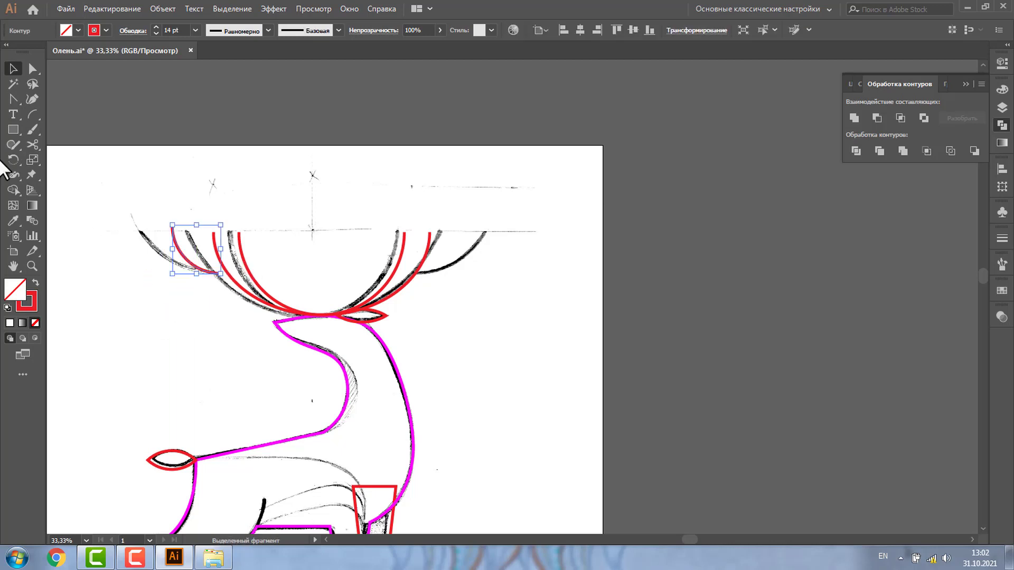
pyautogui.press('z')
pyautogui.moveTo(149, 215); pyautogui.dragTo(317, 314)
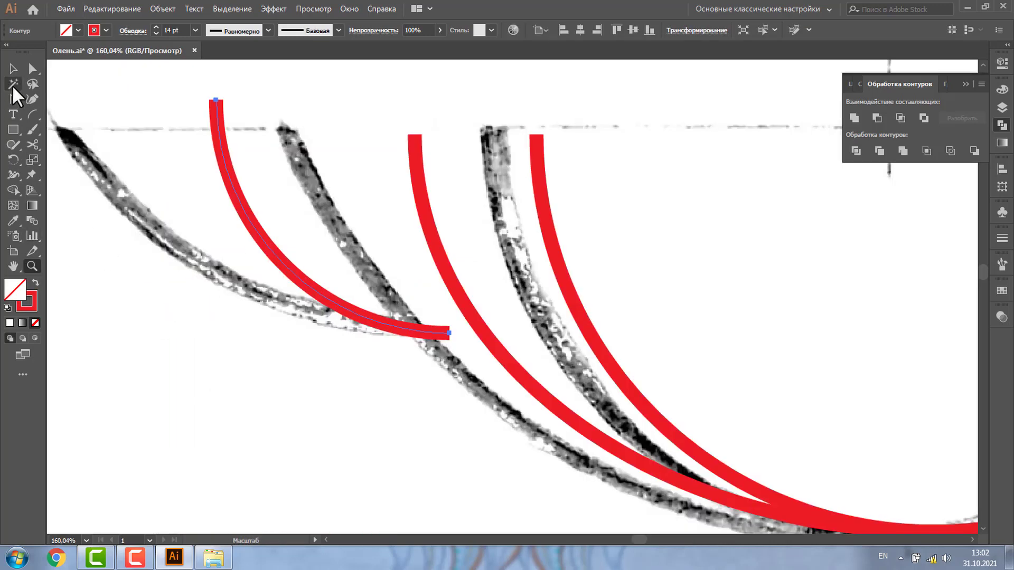
pyautogui.press('v')
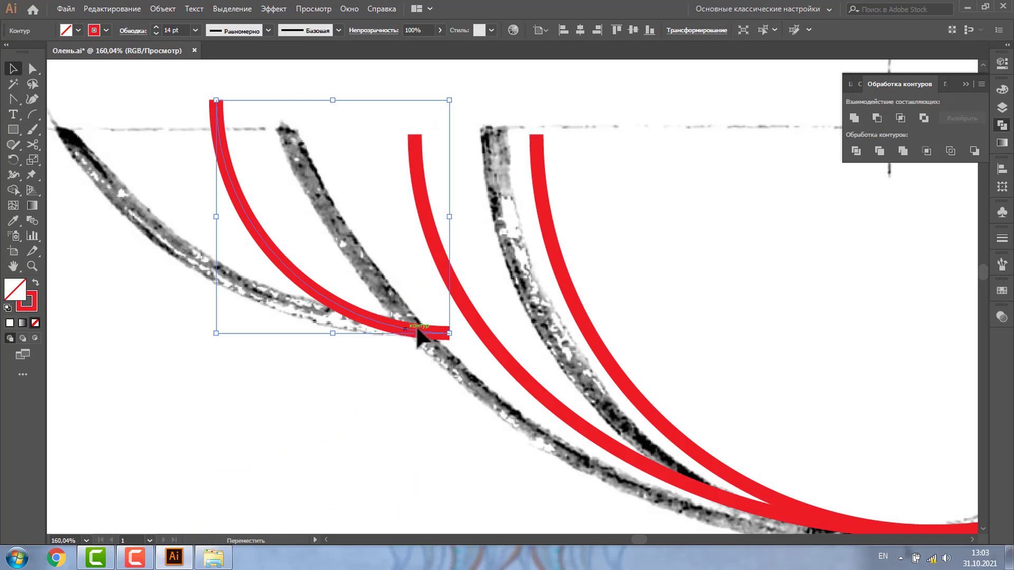
pyautogui.moveTo(417, 334); pyautogui.dragTo(442, 319)
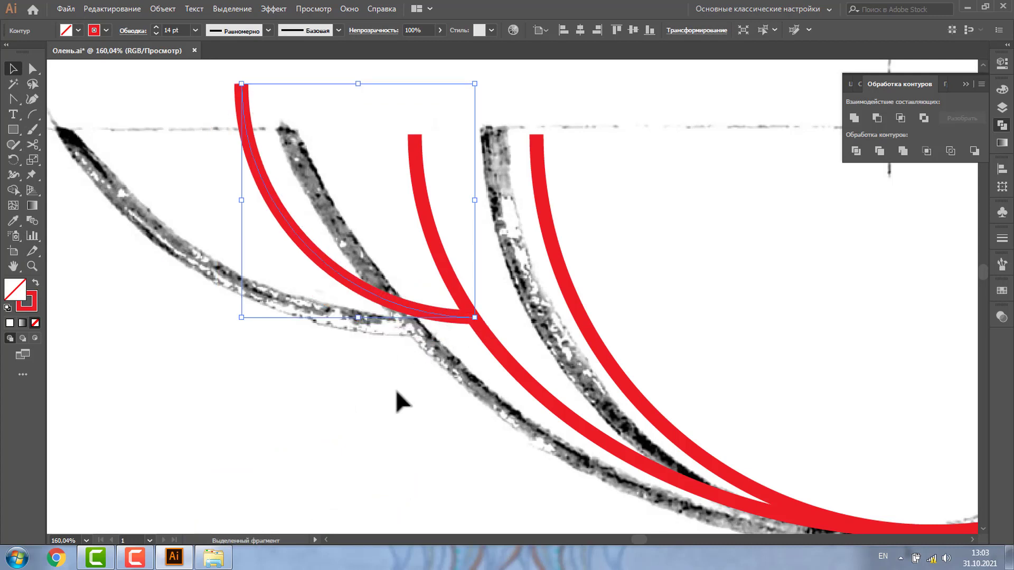
# In Outline view, snap the small arc's lower end onto the larger antler arc.
pyautogui.hotkey('ctrl', 'y')
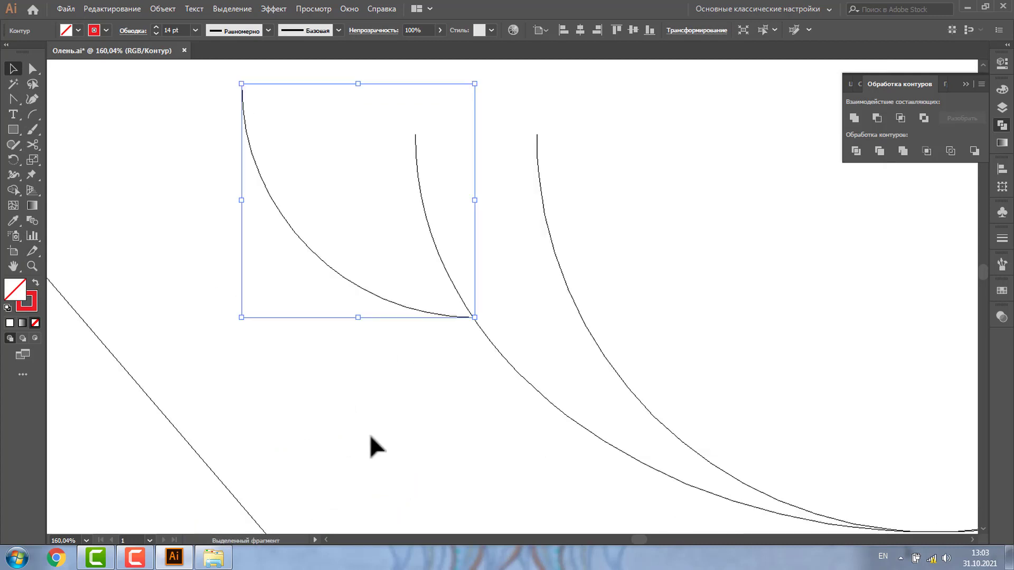
pyautogui.click(370, 436)
pyautogui.click(33, 264)
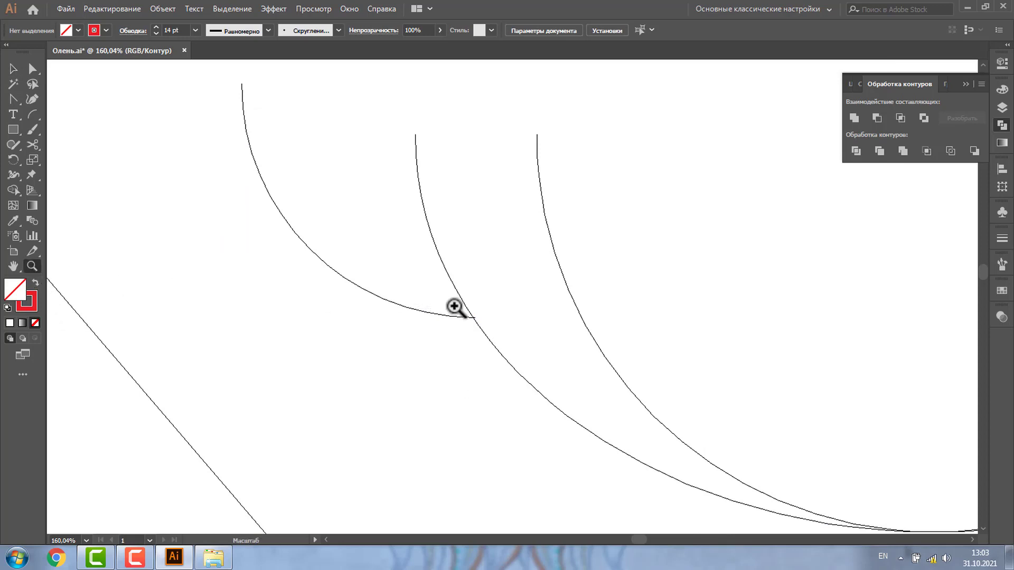
pyautogui.moveTo(473, 318); pyautogui.dragTo(528, 343)
pyautogui.click(13, 69)
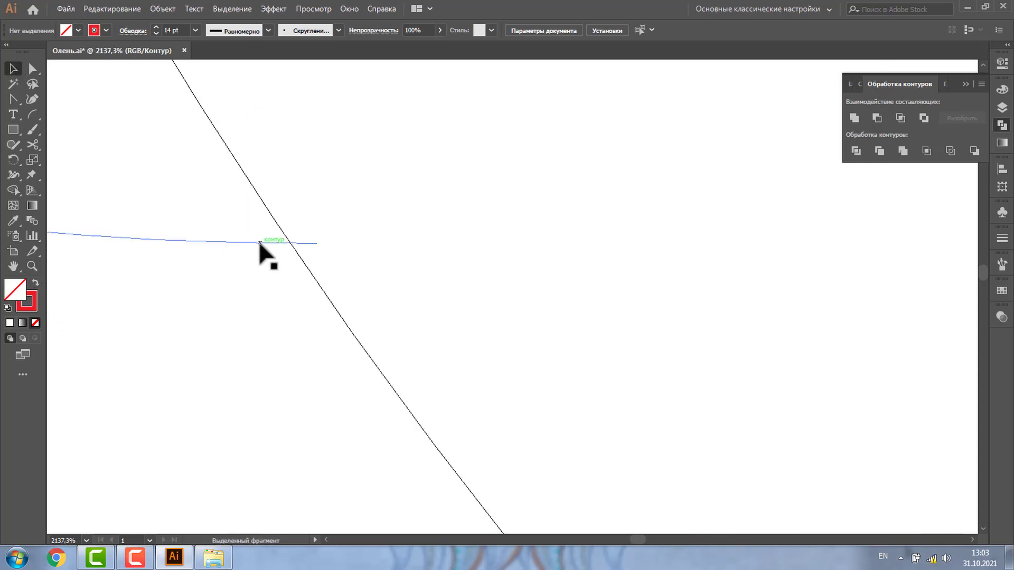
pyautogui.moveTo(267, 253); pyautogui.dragTo(233, 242)
pyautogui.hotkey('ctrl', '1')
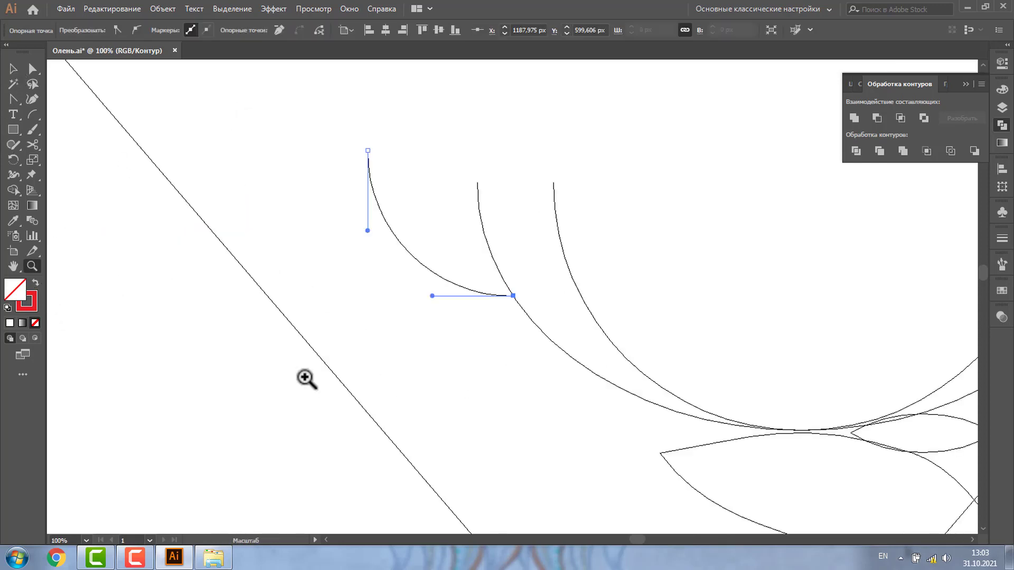
pyautogui.hotkey('ctrl', 'y')
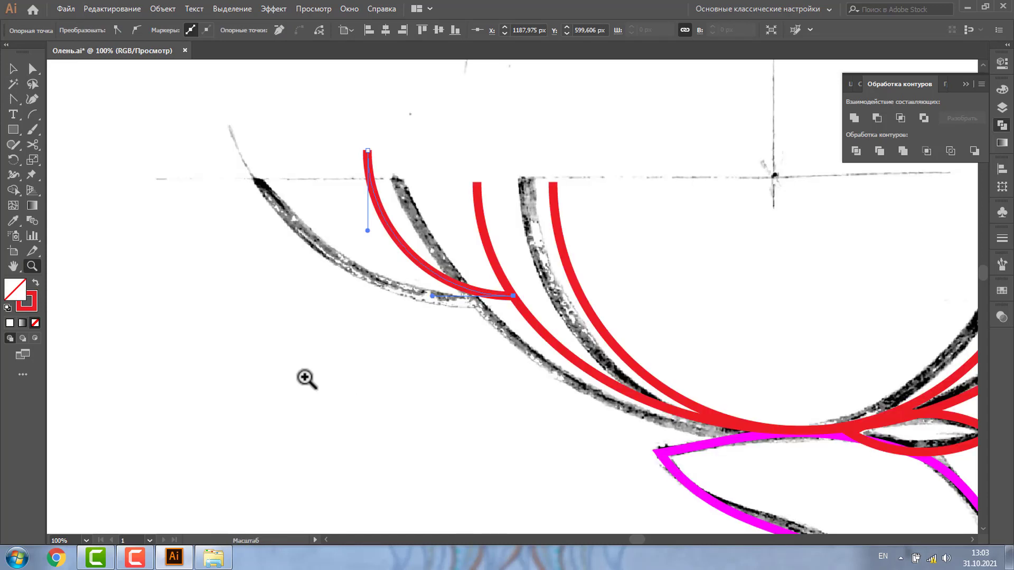
pyautogui.press('v')
pyautogui.hotkey('ctrl', 'shift', 'a')
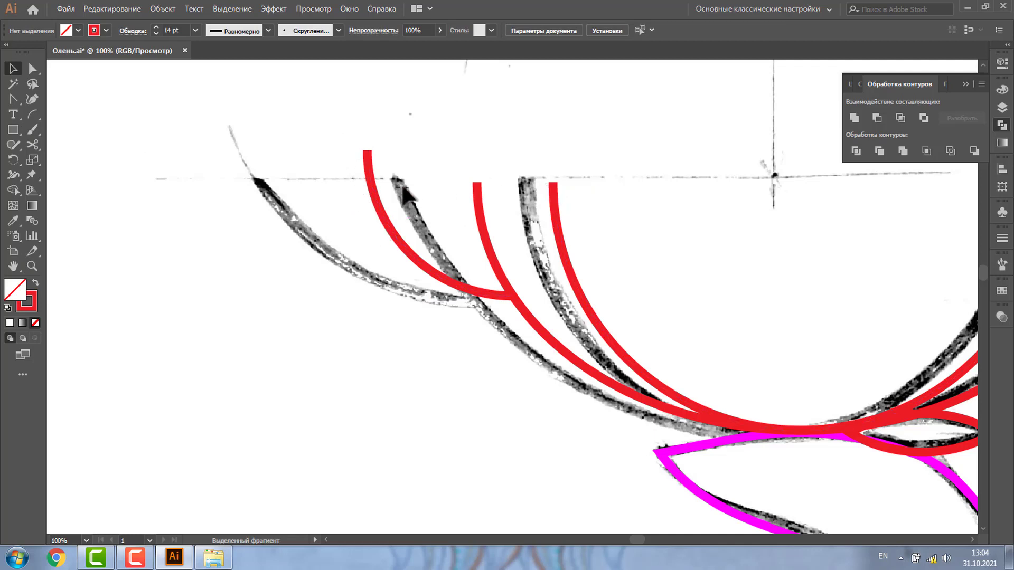
# Trim the small antler arc at the horizontal guide line, deleting the top piece.
pyautogui.click(369, 198)
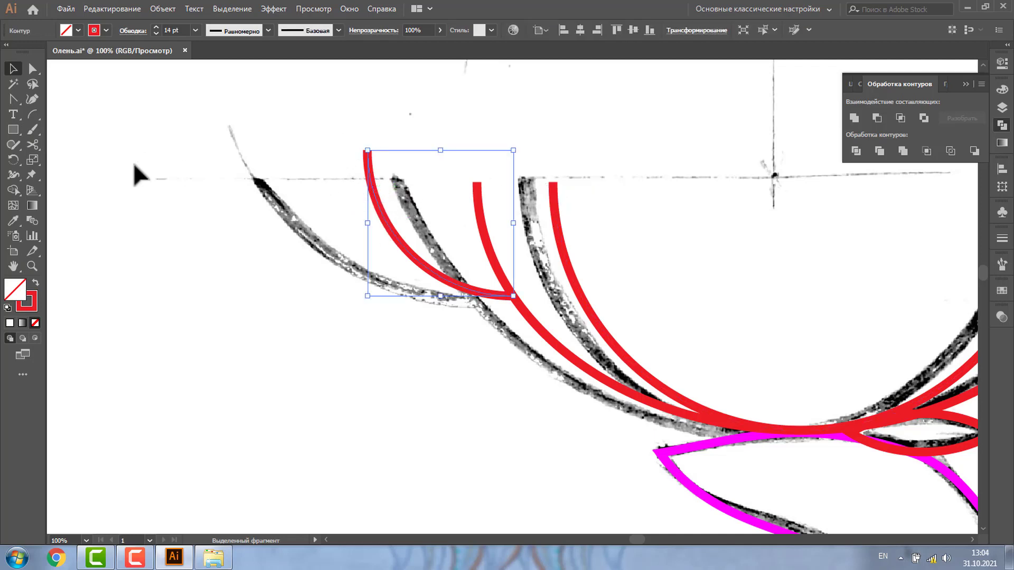
pyautogui.click(28, 139)
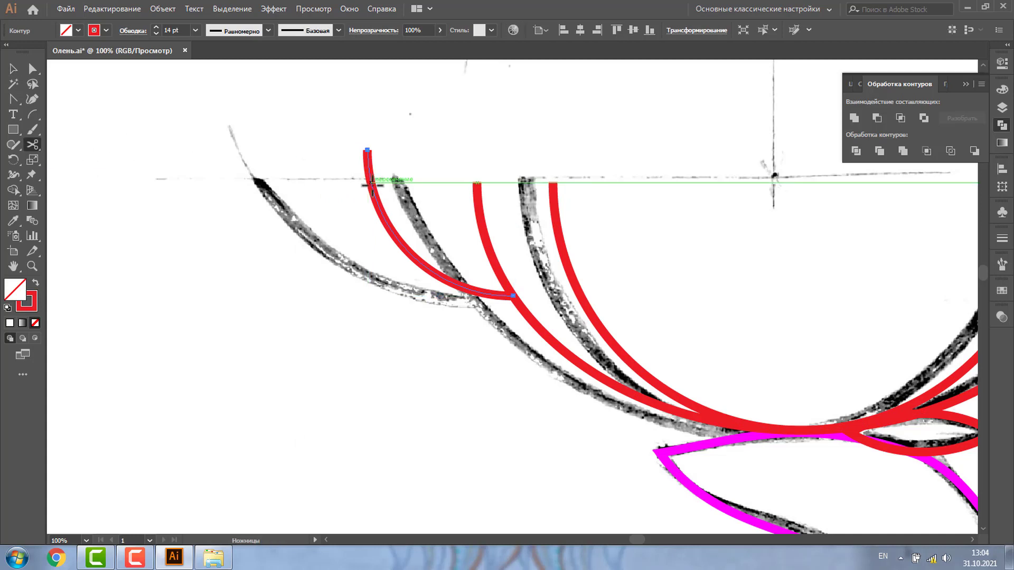
pyautogui.click(371, 182)
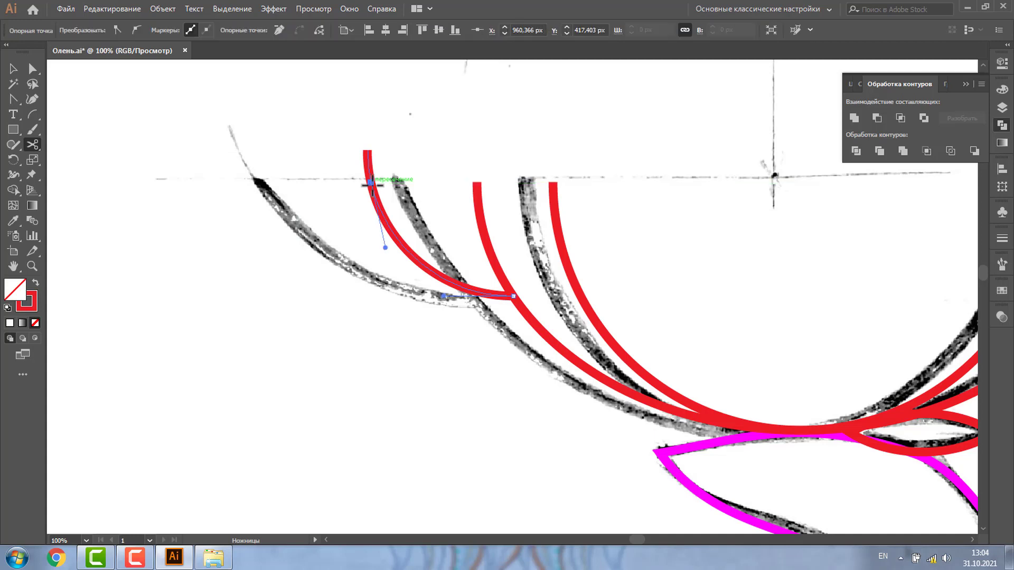
pyautogui.click(13, 68)
pyautogui.click(368, 155)
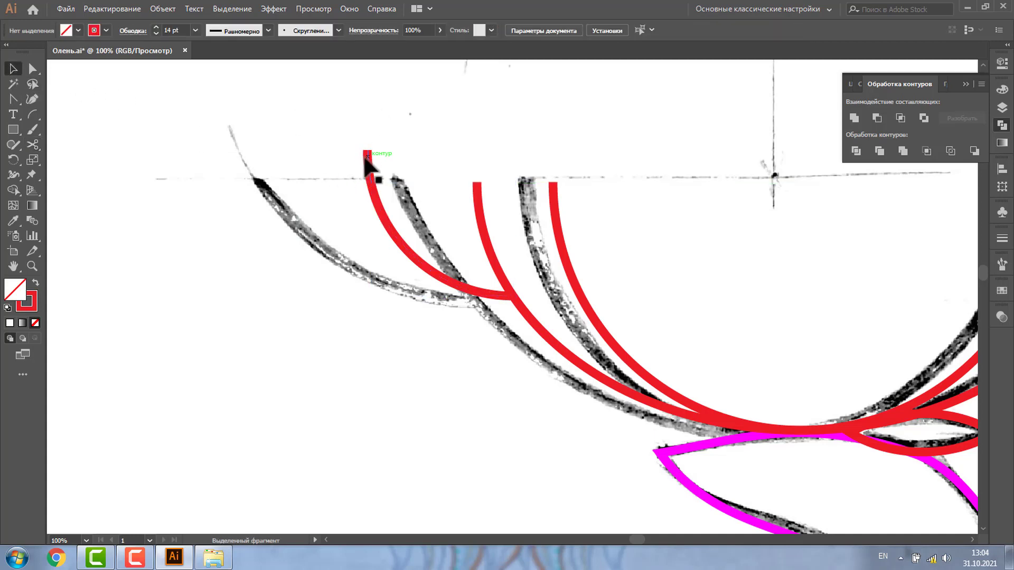
pyautogui.press('Delete')
# Create a vertically mirrored copy of the trimmed branch arc.
pyautogui.click(373, 198)
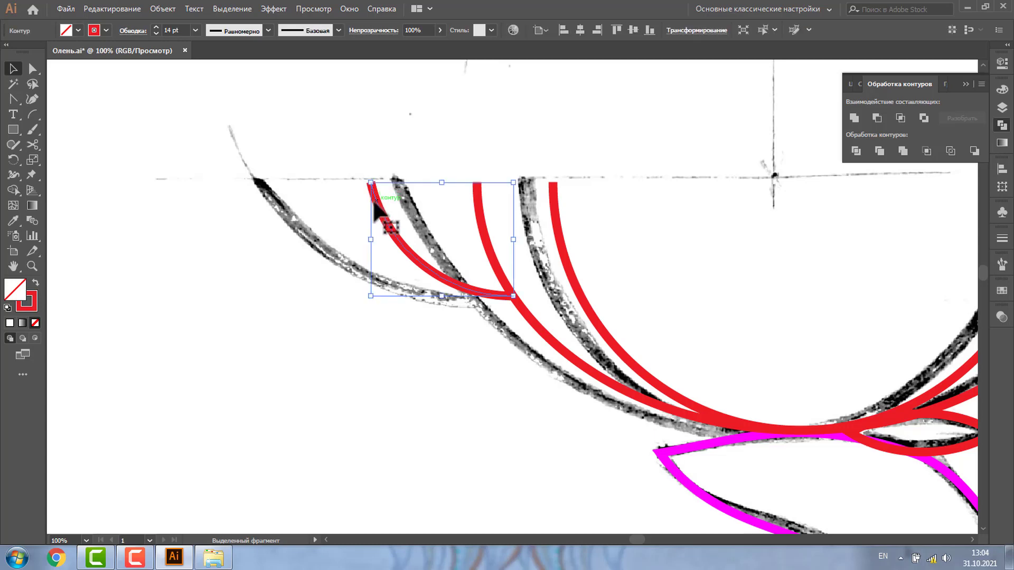
pyautogui.rightClick(373, 202)
pyautogui.moveTo(430, 388)
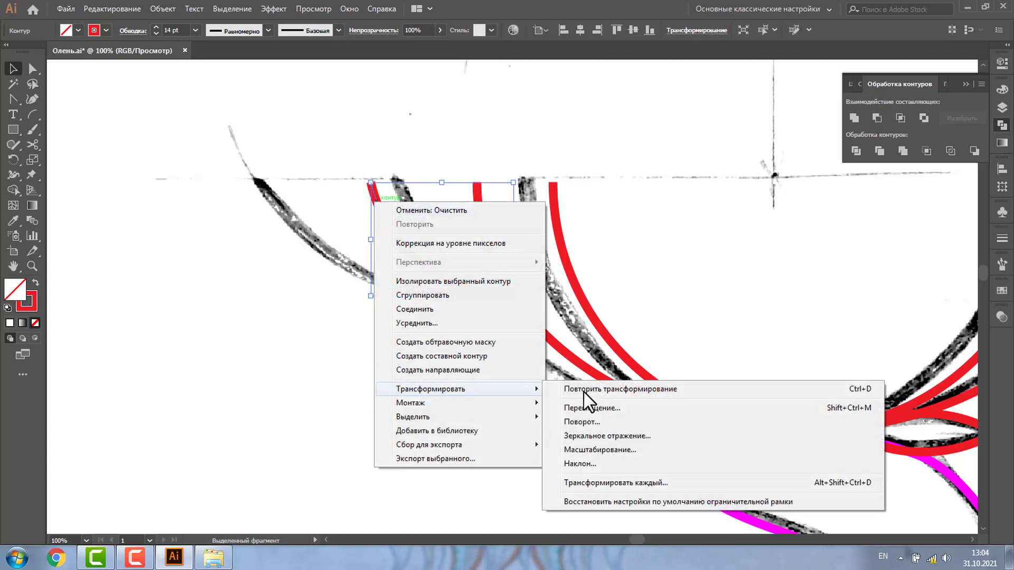
pyautogui.click(598, 437)
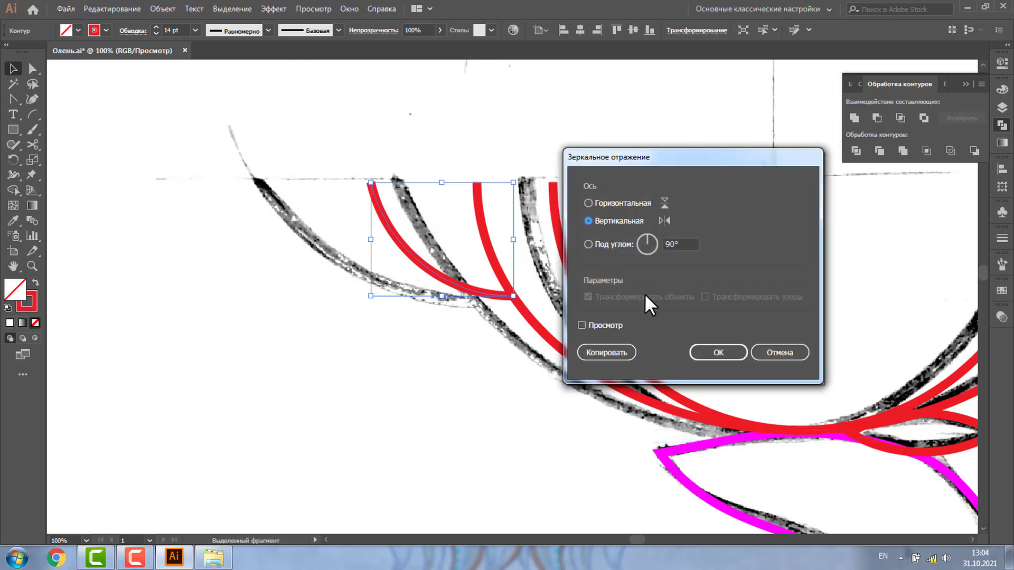
pyautogui.click(605, 352)
pyautogui.click(32, 266)
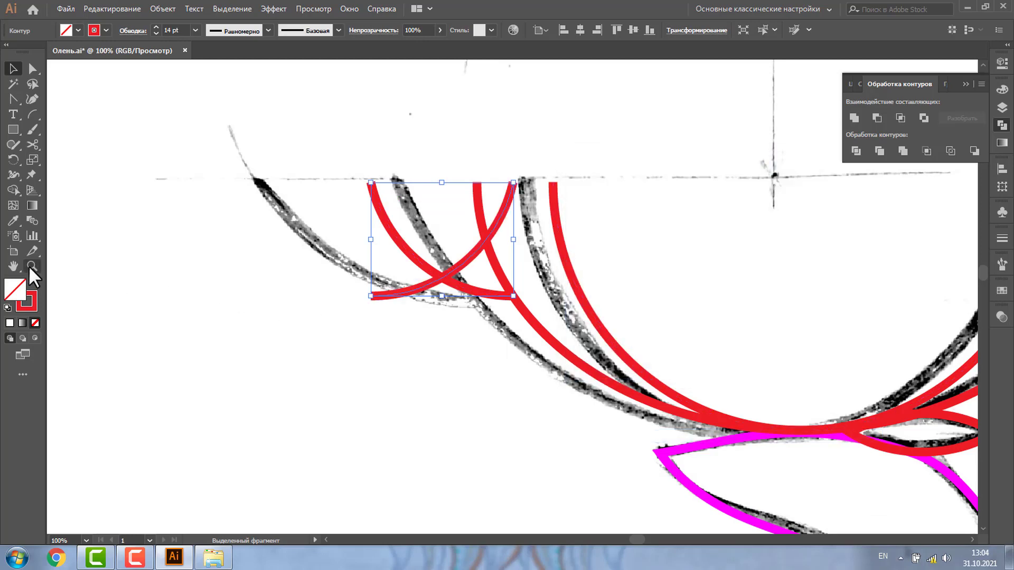
pyautogui.keyDown('alt'); pyautogui.click(628, 316); pyautogui.keyUp('alt')
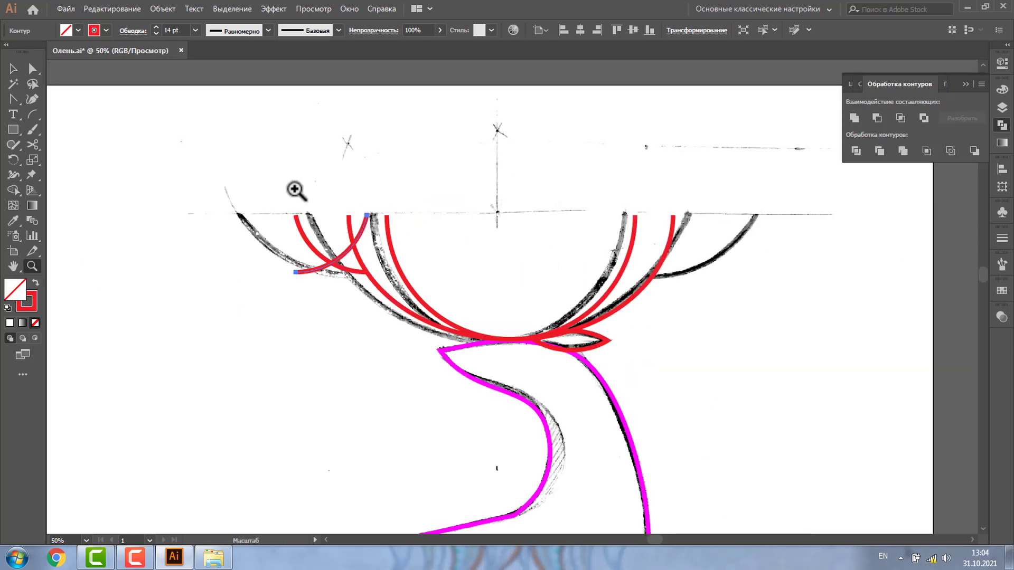
pyautogui.moveTo(267, 153); pyautogui.dragTo(731, 352)
# Copy the antler branch across onto the right antler.
pyautogui.click(13, 69)
pyautogui.click(186, 150)
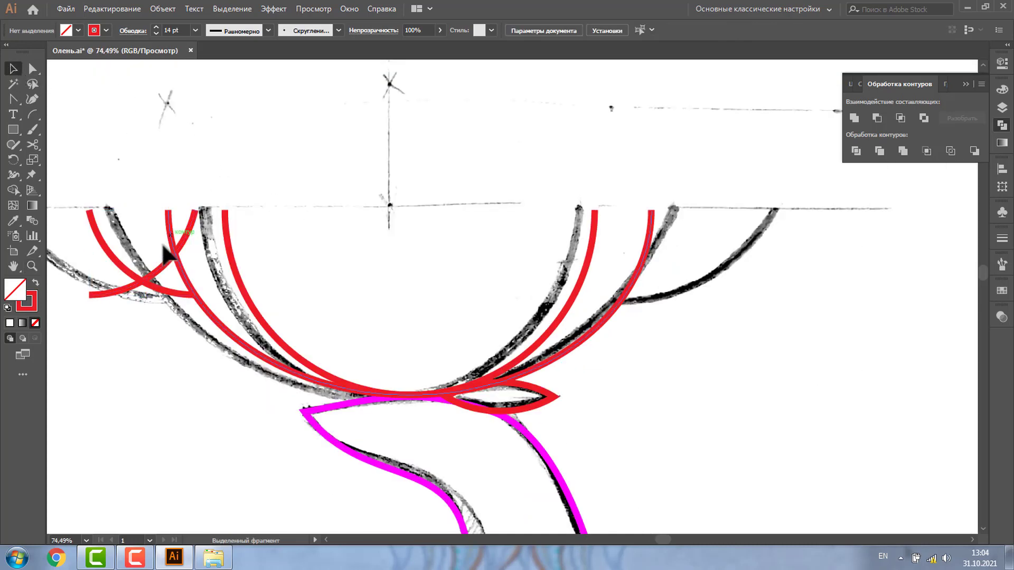
pyautogui.moveTo(162, 268); pyautogui.dragTo(689, 284)
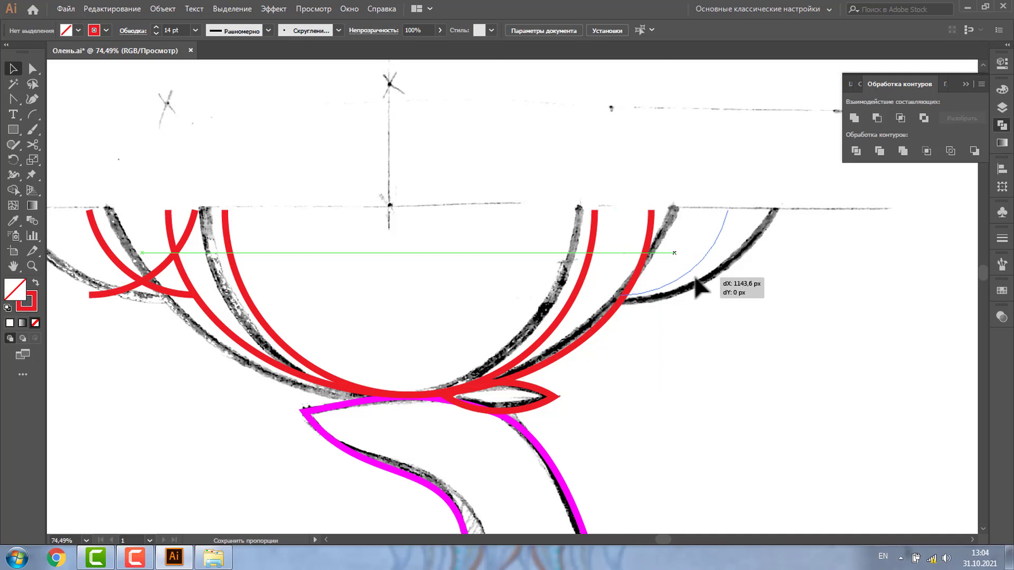
pyautogui.moveTo(696, 286); pyautogui.dragTo(695, 287)
pyautogui.hotkey('ctrl', '-')
pyautogui.hotkey('ctrl', '-')
pyautogui.hotkey('ctrl', '-')
pyautogui.click(15, 70)
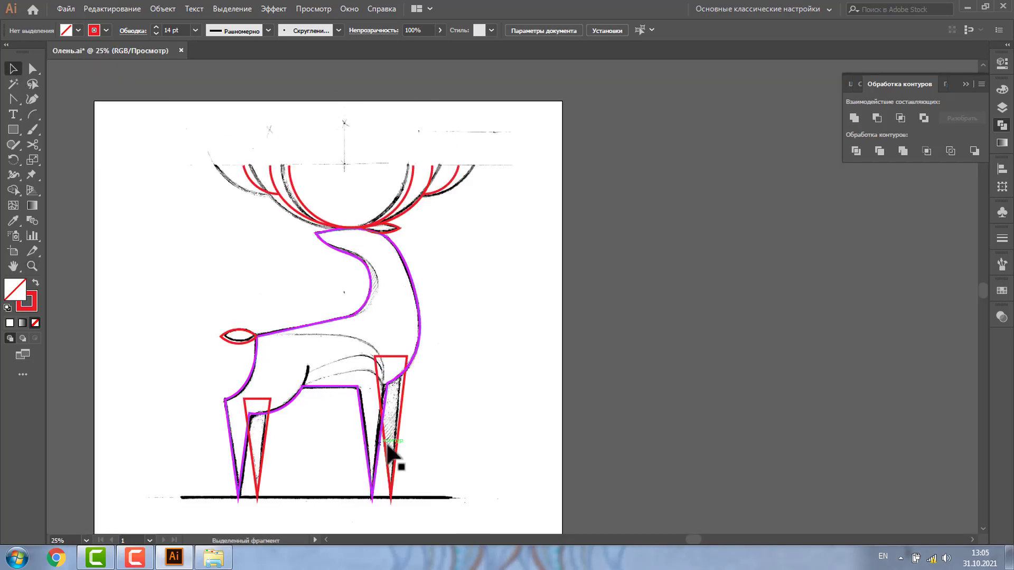
# Move the placed sketch image off the artboard to the right, then marquee-select all deer paths.
pyautogui.hotkey('ctrl', 'alt', '2')
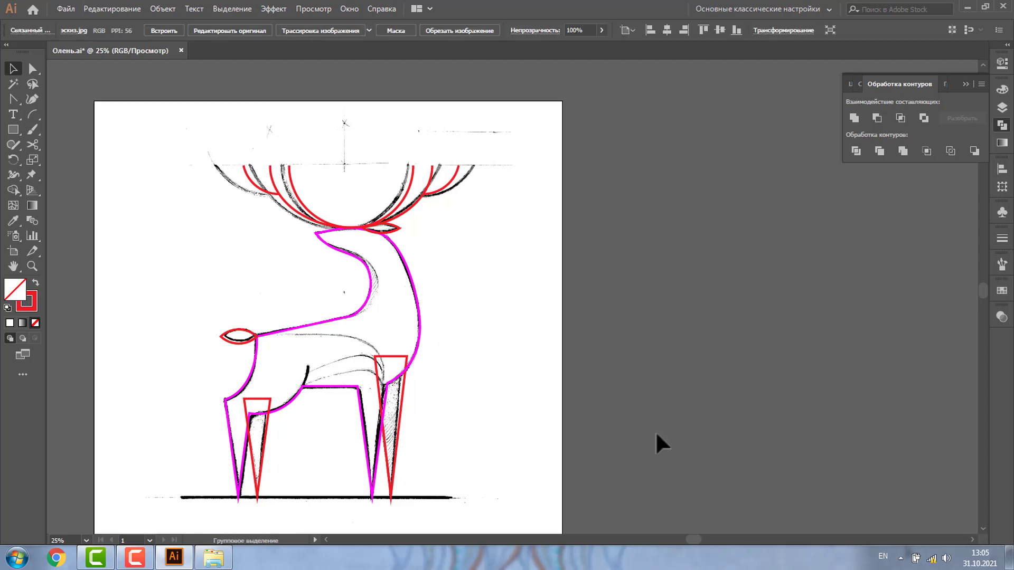
pyautogui.moveTo(277, 264); pyautogui.dragTo(714, 273)
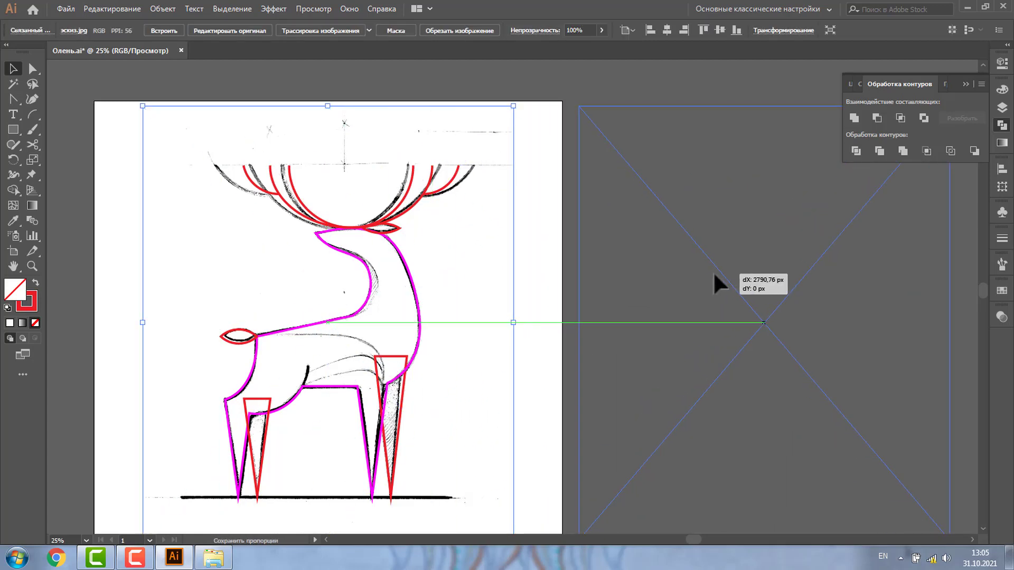
pyautogui.moveTo(714, 274); pyautogui.dragTo(714, 273)
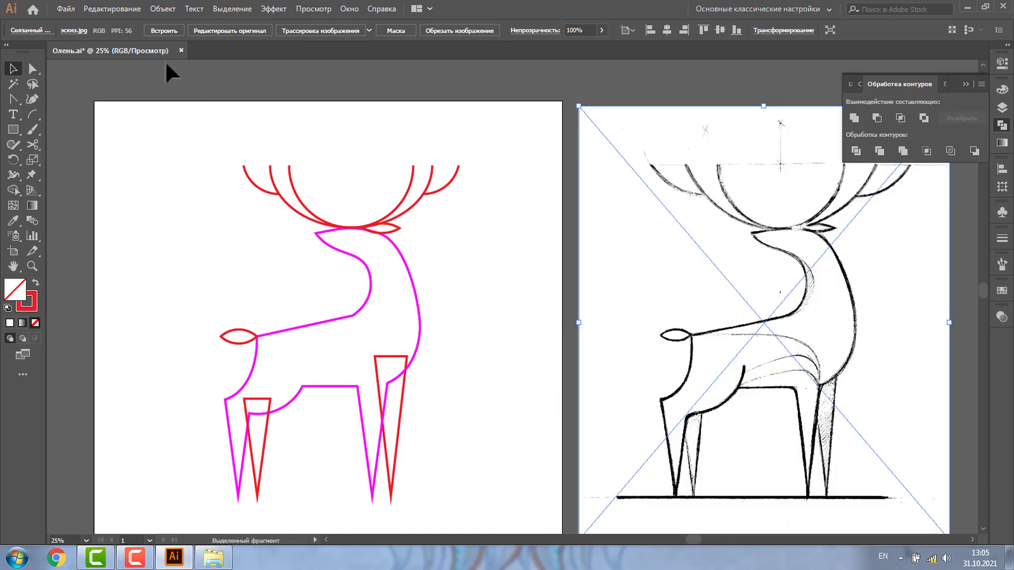
pyautogui.moveTo(153, 88); pyautogui.dragTo(504, 504)
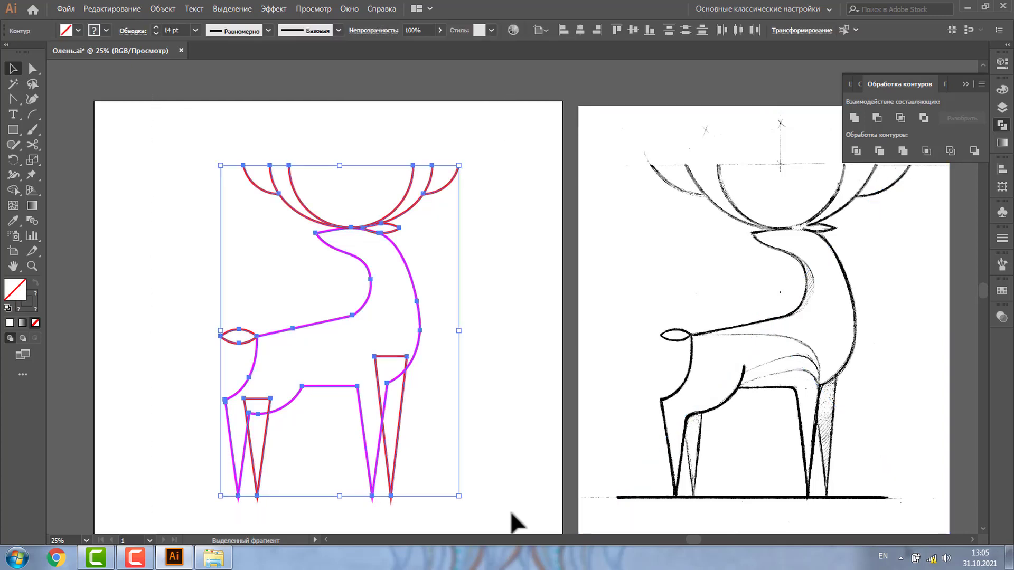
# Make all deer outlines red 15 pt strokes with Round Cap and Round Join.
pyautogui.click(94, 30)
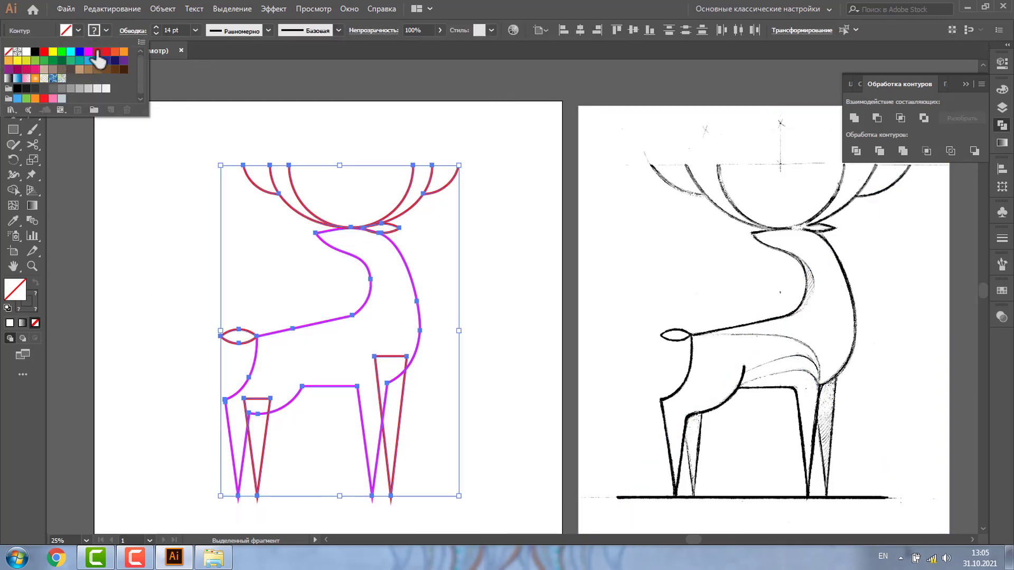
pyautogui.click(105, 52)
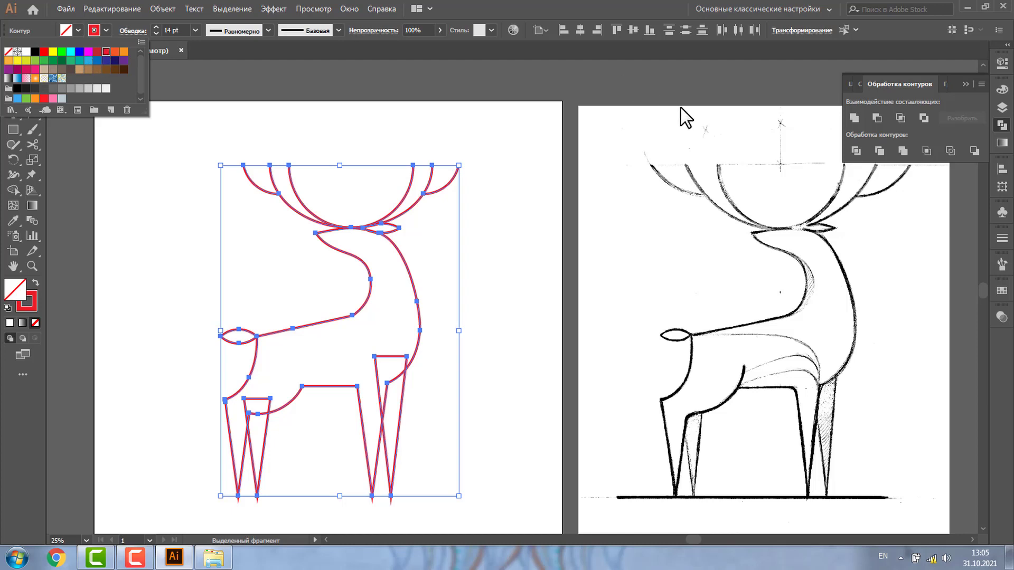
pyautogui.click(154, 26)
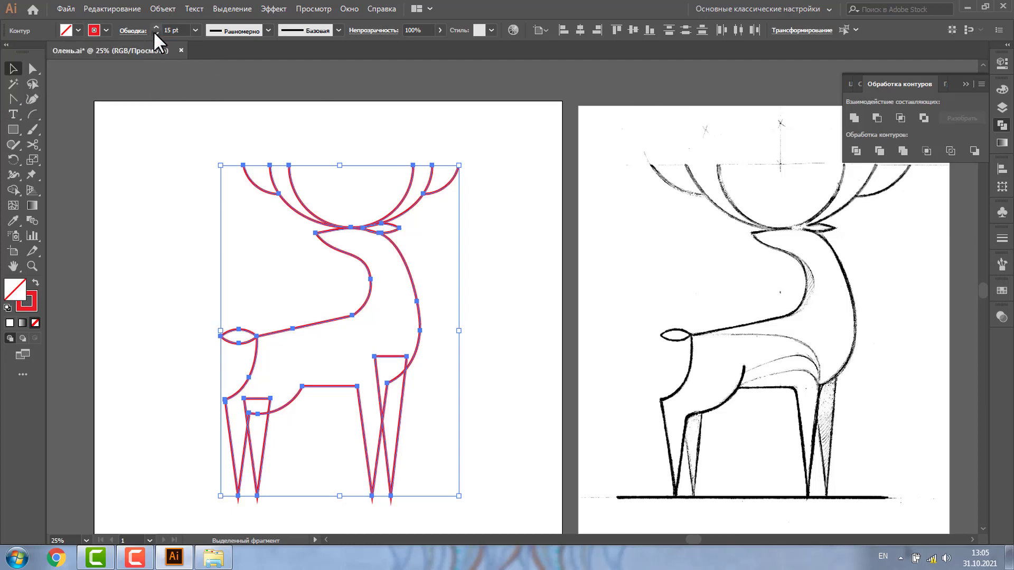
pyautogui.click(1002, 241)
pyautogui.click(904, 269)
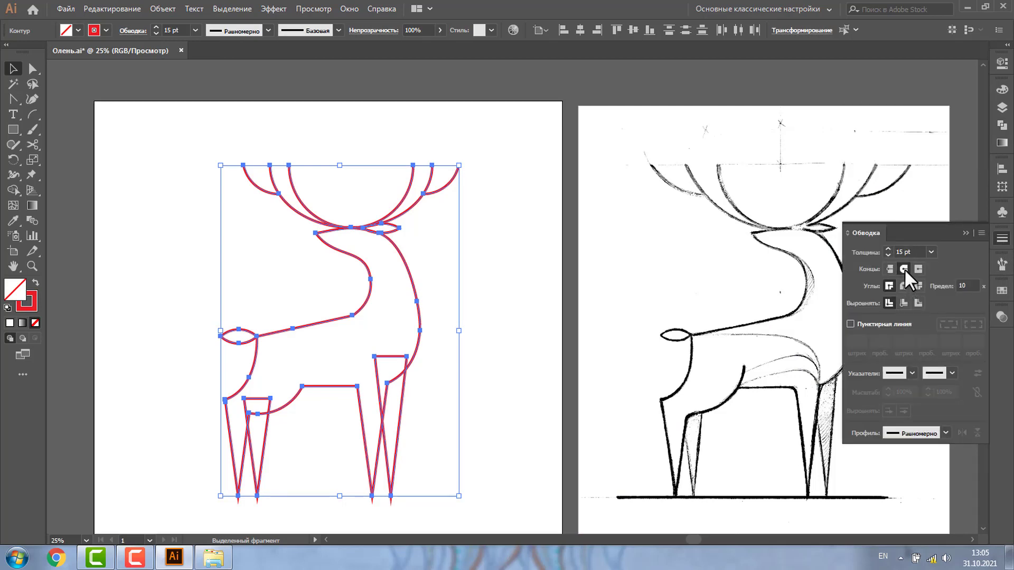
pyautogui.click(902, 285)
# Fill the deer's body outline with the light grey swatch.
pyautogui.click(510, 294)
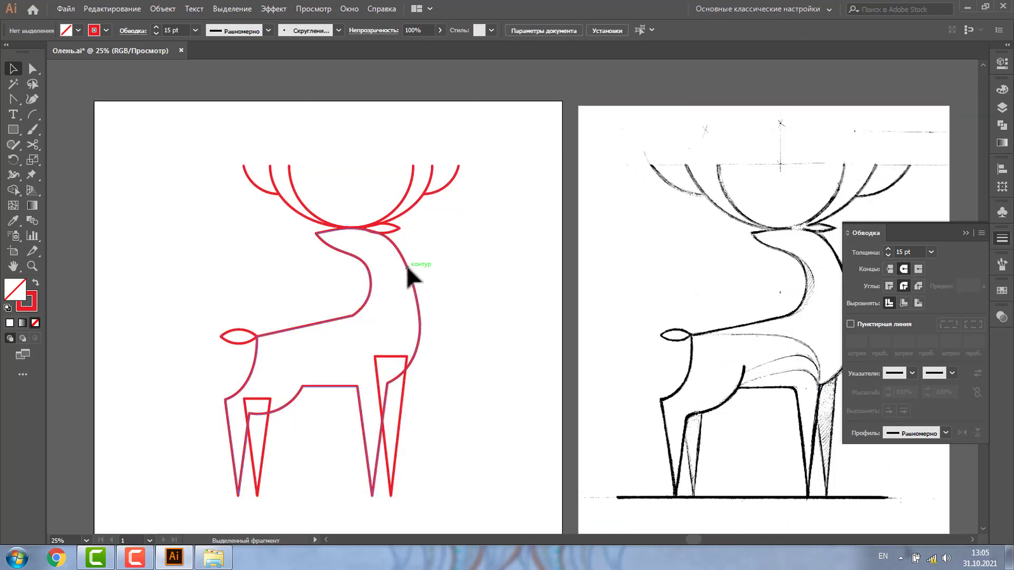
pyautogui.click(412, 277)
pyautogui.click(69, 30)
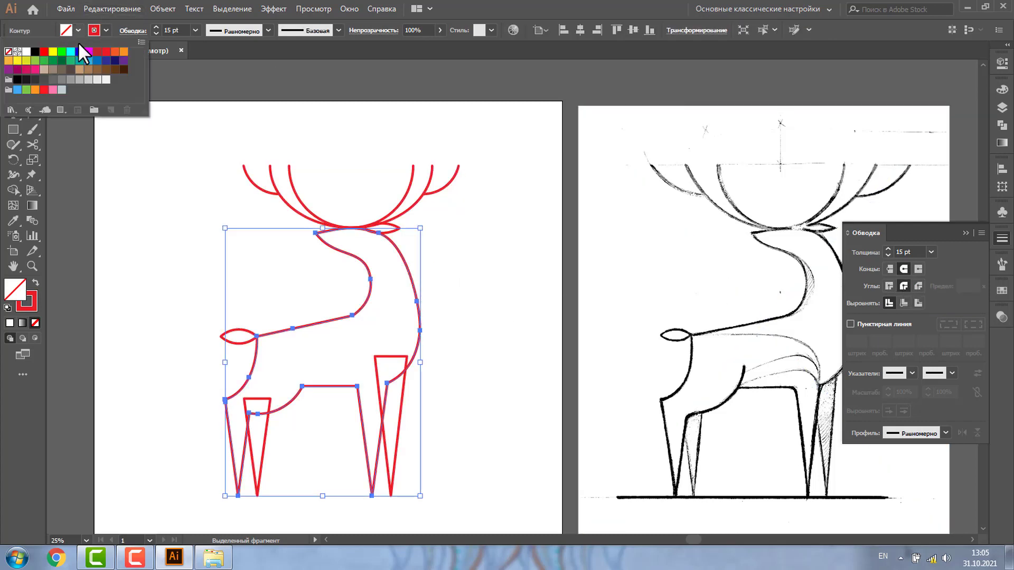
pyautogui.click(89, 80)
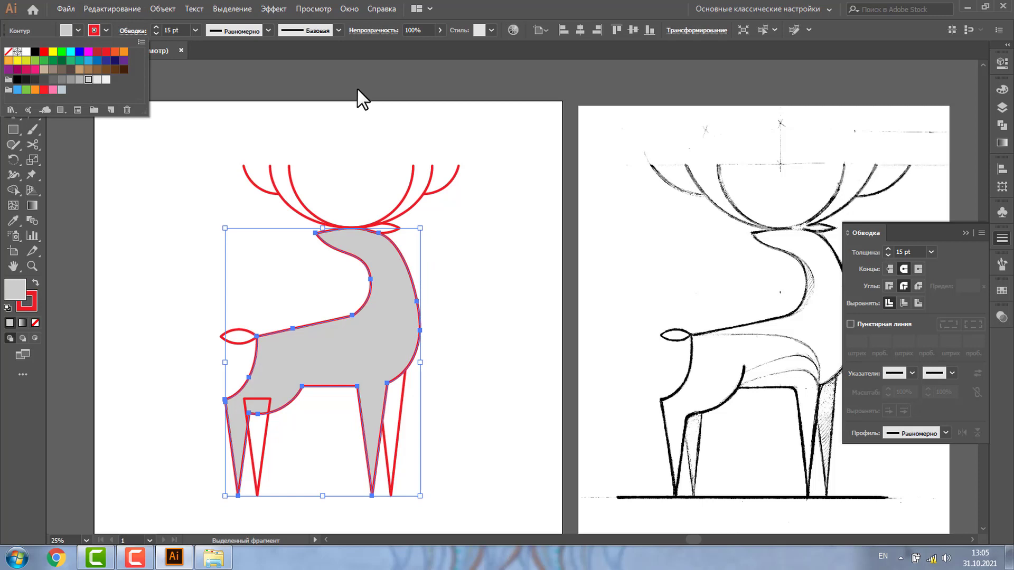
pyautogui.click(291, 84)
pyautogui.click(364, 318)
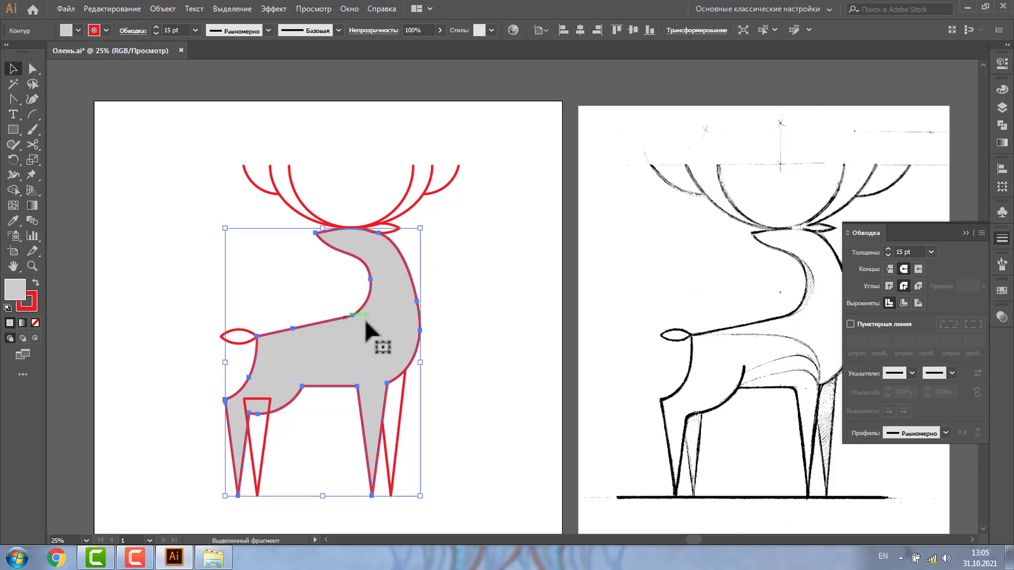
pyautogui.click(420, 331)
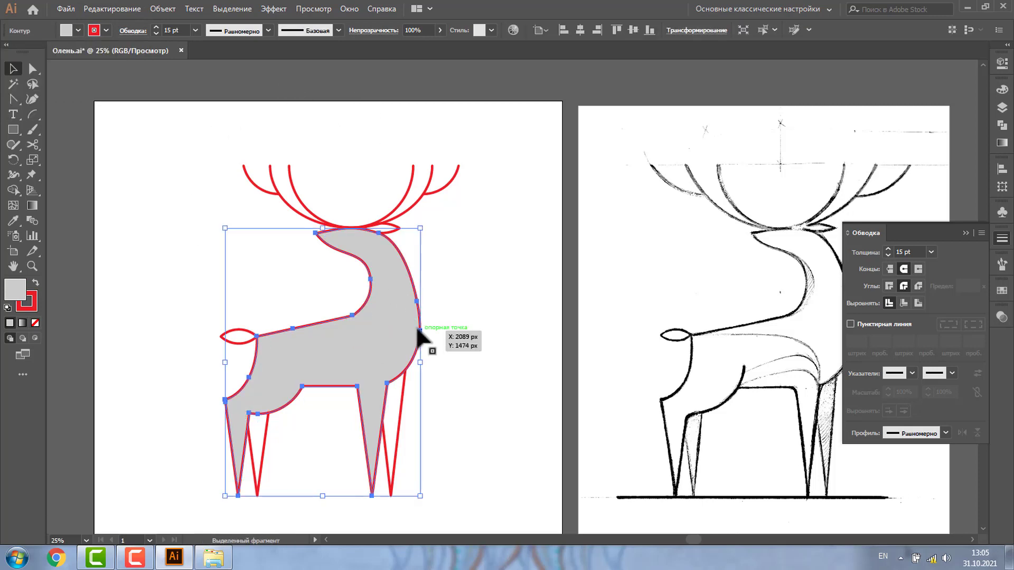
pyautogui.click(330, 94)
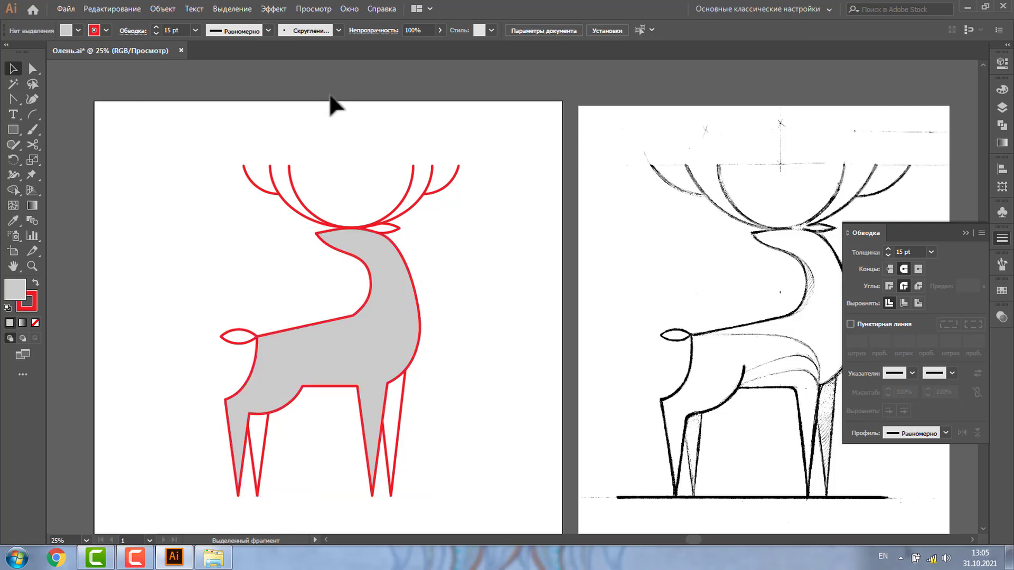
# Draw a straight horizontal ground line beneath the deer's hooves with the Line Segment Tool.
pyautogui.moveTo(36, 111); pyautogui.dragTo(103, 111)
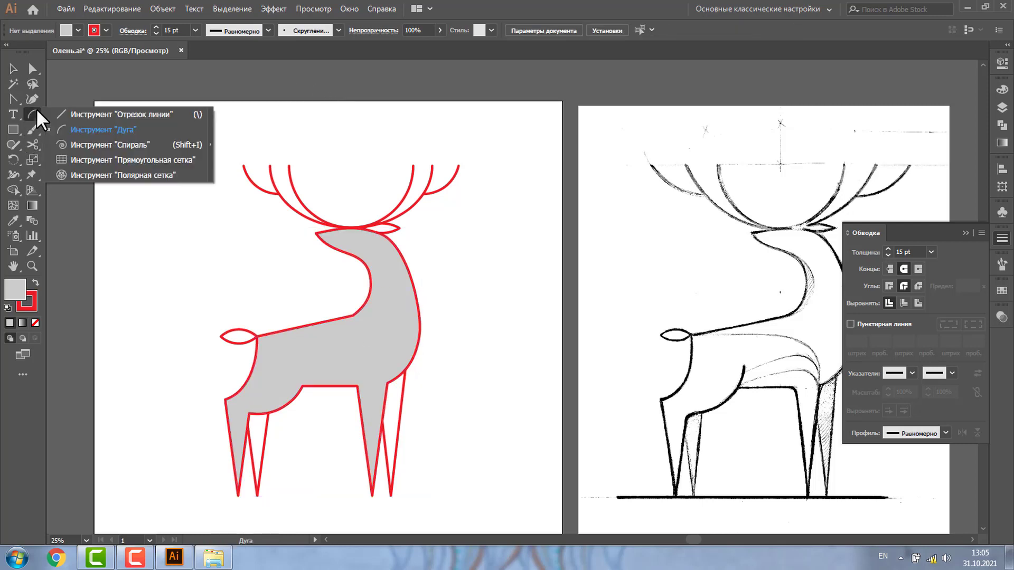
pyautogui.click(103, 112)
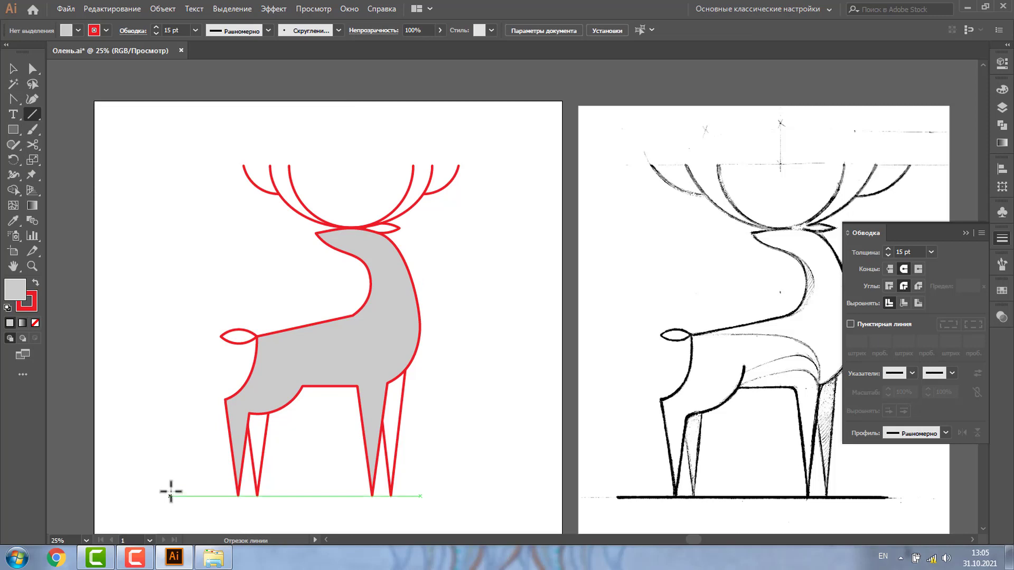
pyautogui.moveTo(170, 492)
pyautogui.mouseDown()
pyautogui.moveTo(472, 494)
pyautogui.moveTo(458, 497)
pyautogui.mouseUp()
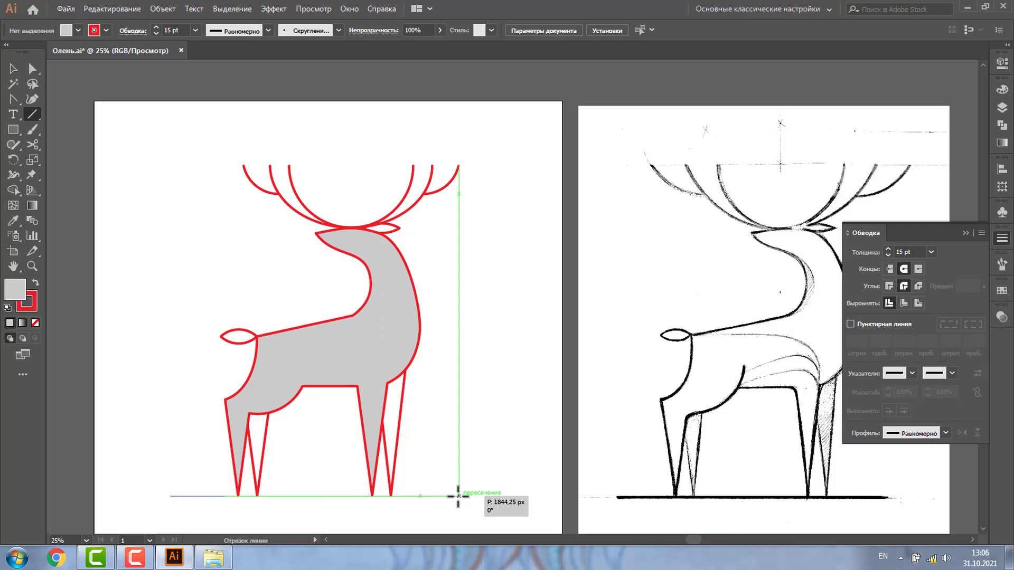
pyautogui.moveTo(458, 496); pyautogui.dragTo(458, 496)
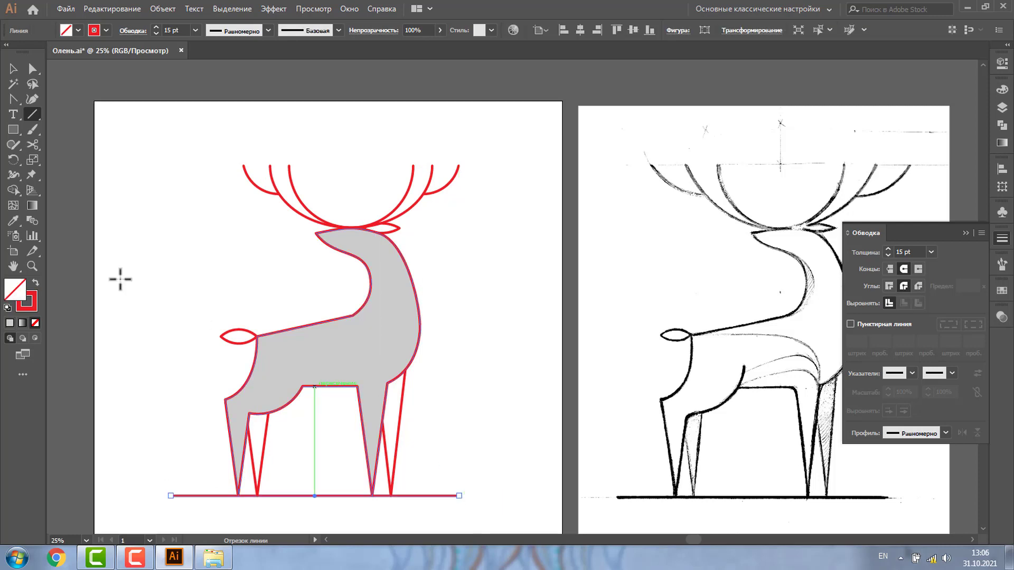
pyautogui.click(32, 267)
# Round the back-to-neck corner anchor to a 218.44 px radius, then zoom out.
pyautogui.click(306, 258)
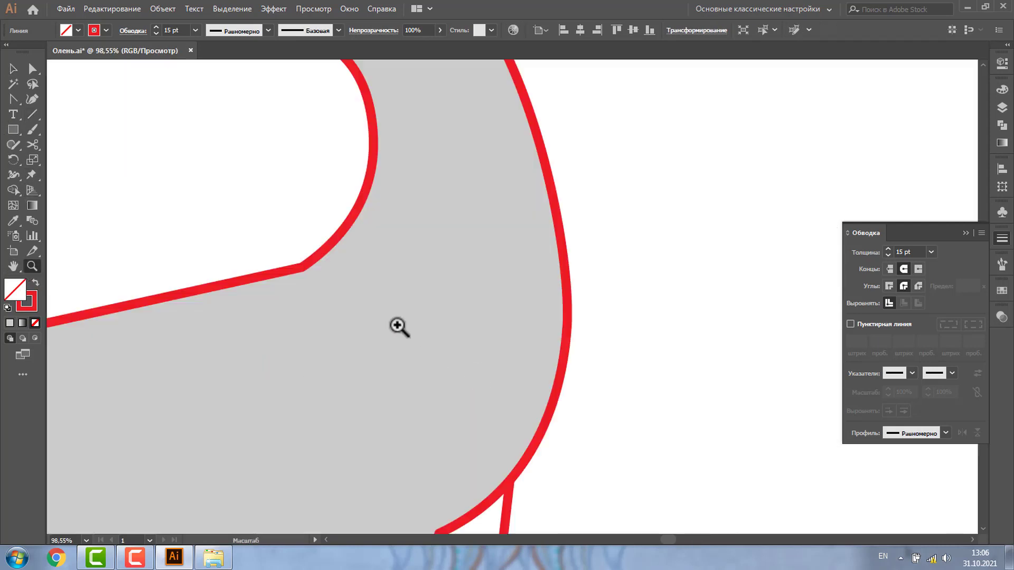
pyautogui.click(33, 69)
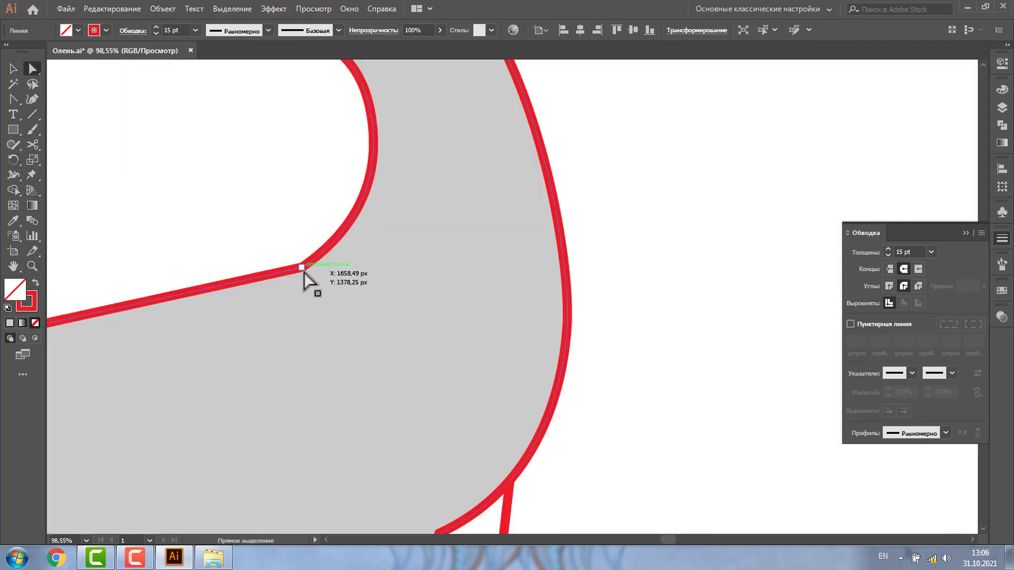
pyautogui.click(302, 267)
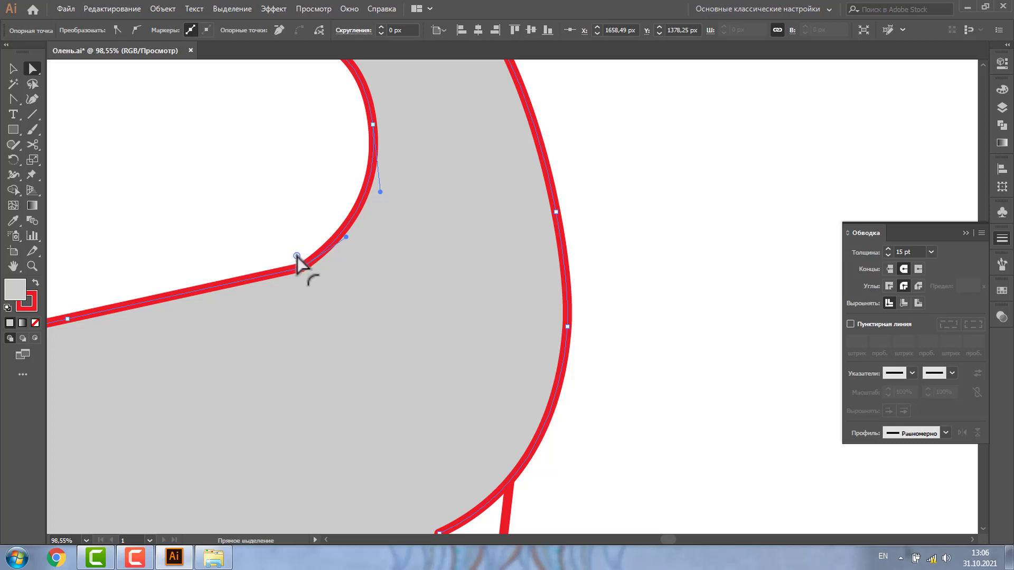
pyautogui.moveTo(297, 256); pyautogui.dragTo(98, 78)
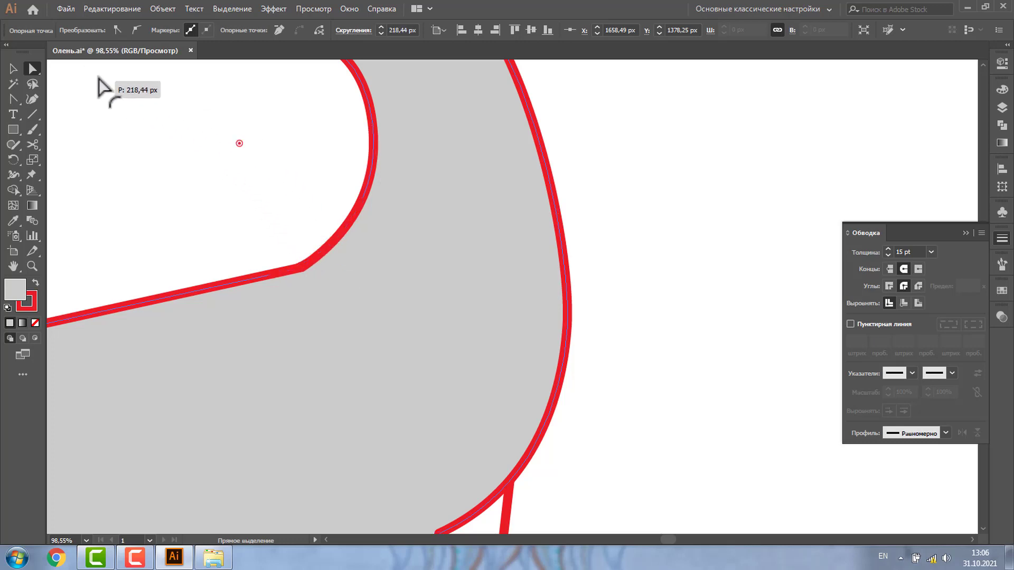
pyautogui.moveTo(240, 143); pyautogui.dragTo(174, 95)
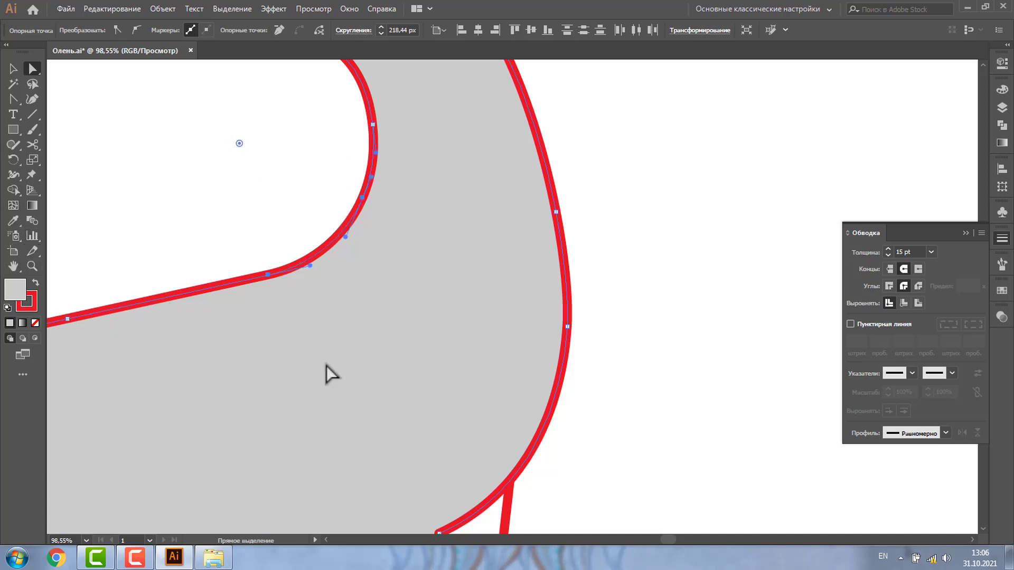
pyautogui.hotkey('ctrl', '-')
pyautogui.hotkey('ctrl', '-')
pyautogui.hotkey('ctrl', '-')
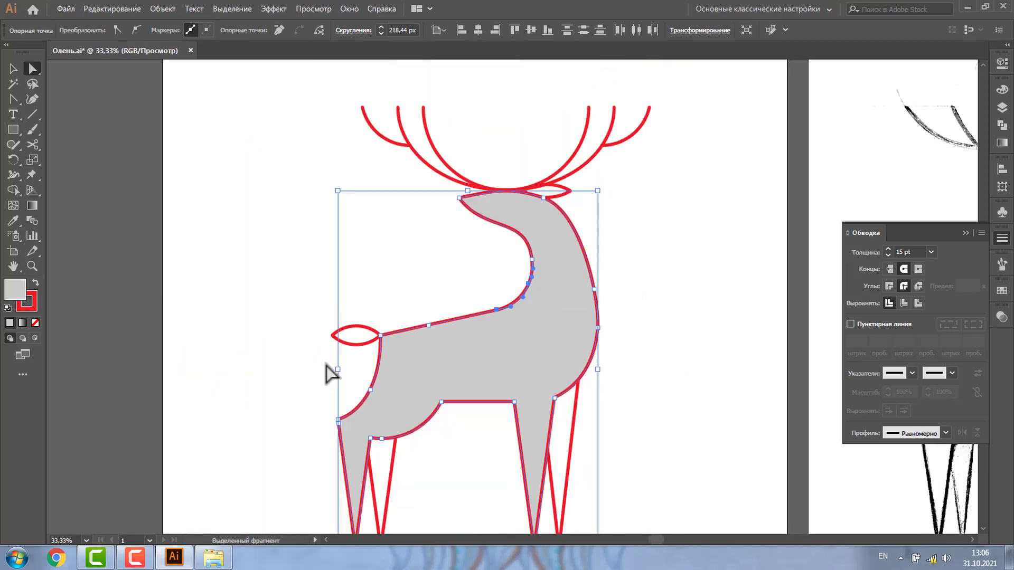
pyautogui.hotkey('ctrl', '-')
pyautogui.hotkey('ctrl', 'shift', 'a')
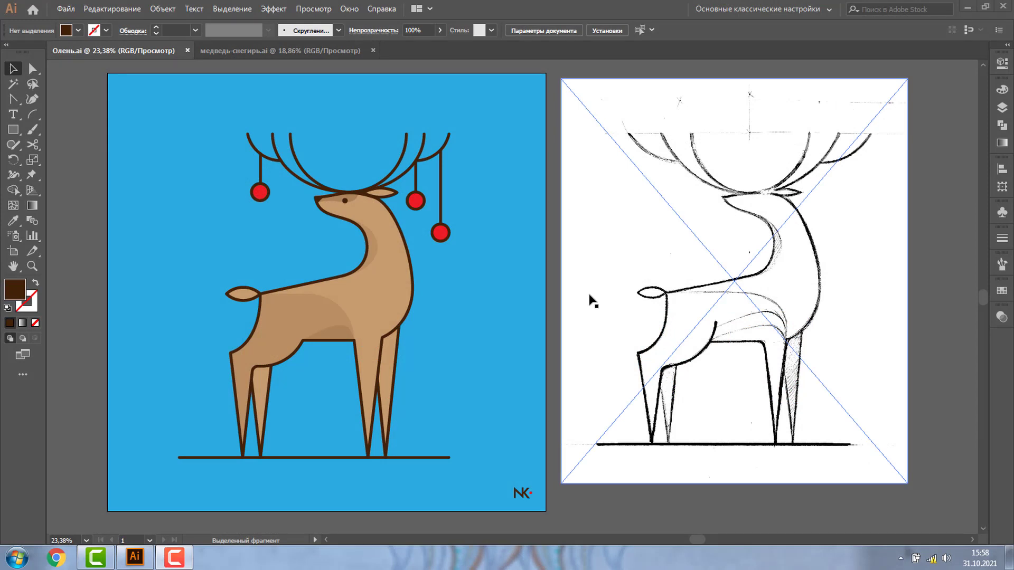
# Select and then deselect the blue background rectangle.
pyautogui.click(482, 460)
pyautogui.click(74, 151)
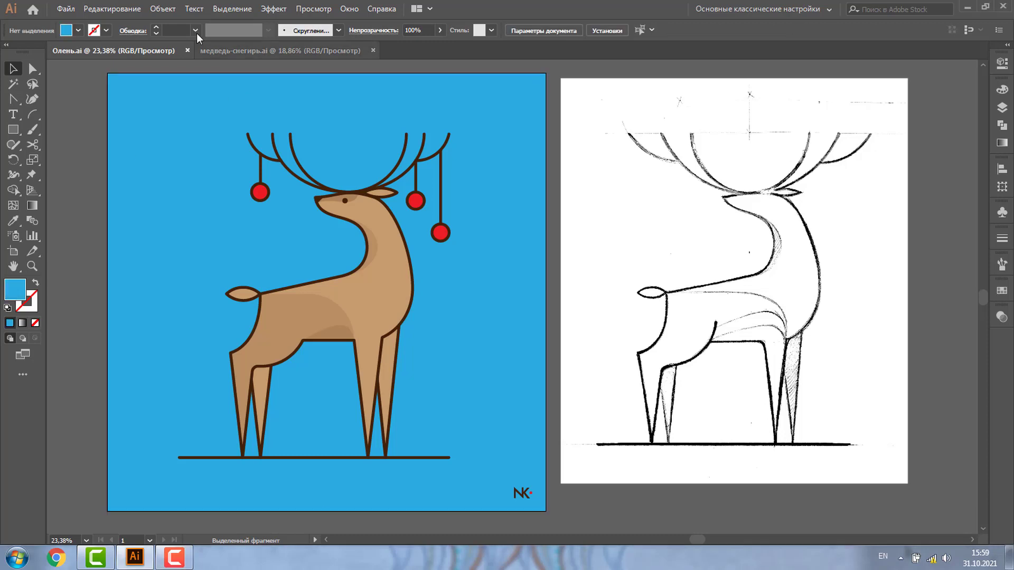
# Try 50% opacity on the background rectangle, then undo it.
pyautogui.click(141, 118)
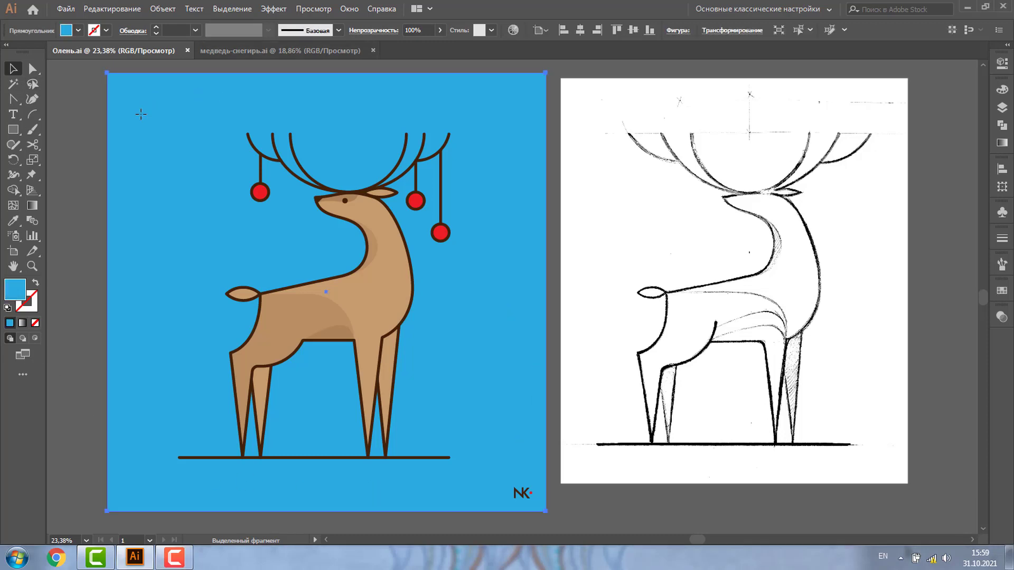
pyautogui.click(79, 30)
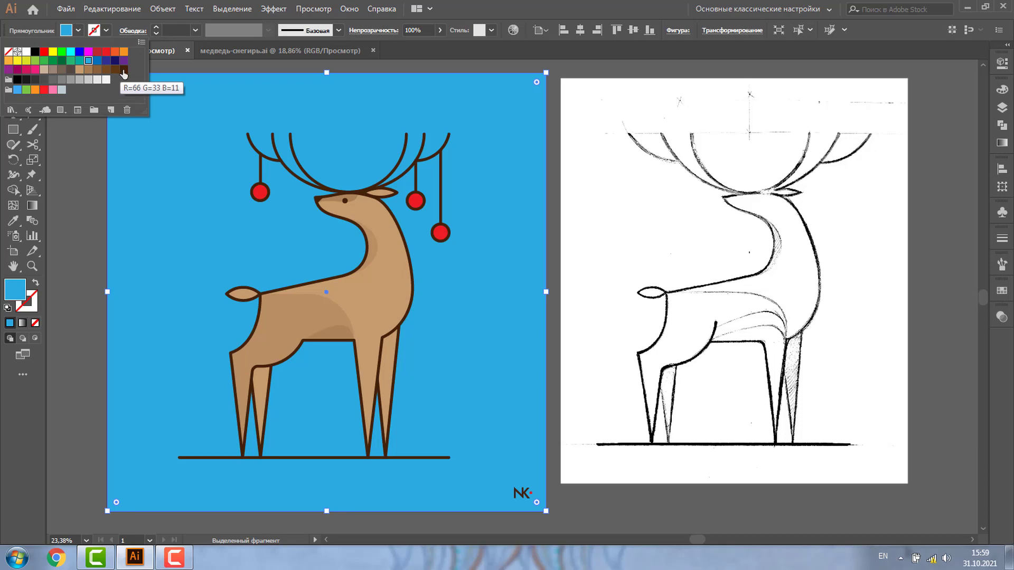
pyautogui.click(84, 195)
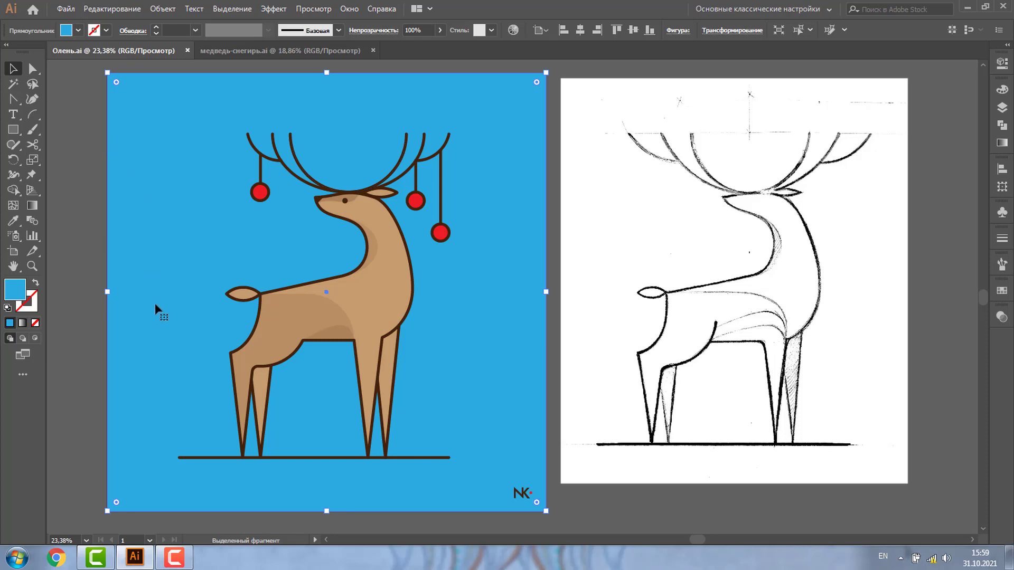
pyautogui.click(409, 30)
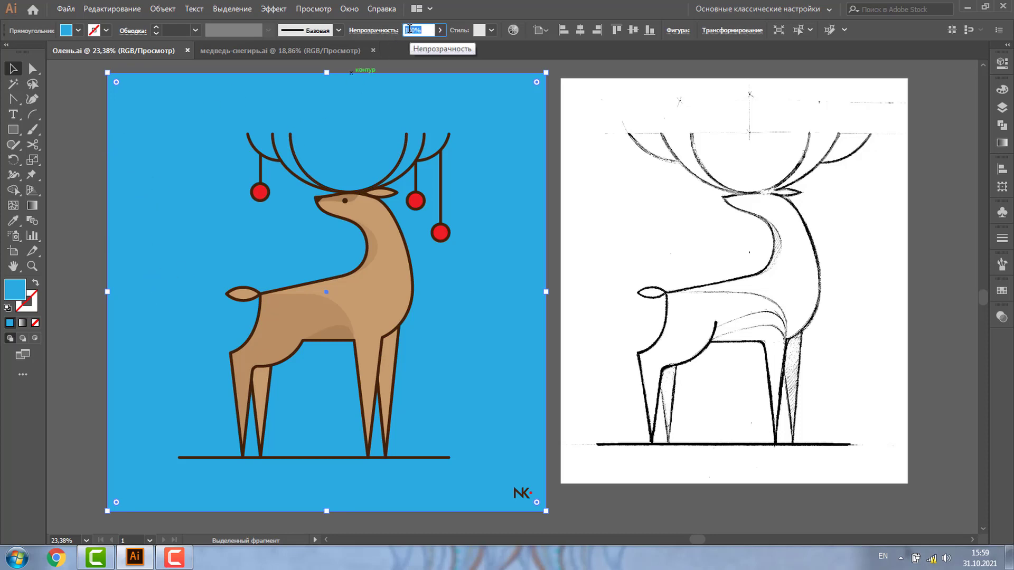
pyautogui.write('50')
pyautogui.press('Return')
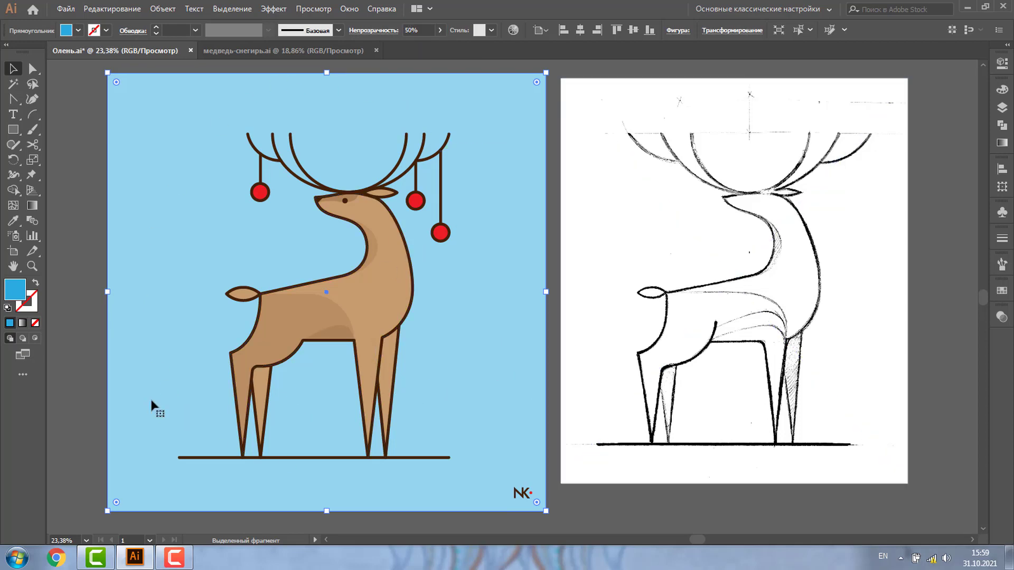
pyautogui.hotkey('ctrl', 'z')
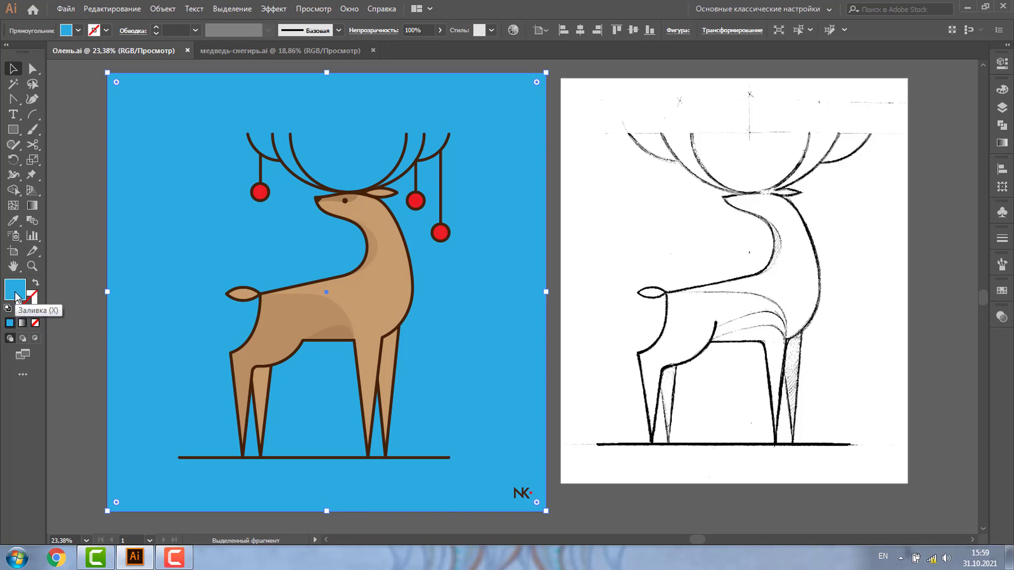
# Lower the background fill's saturation in the Color Picker to pale blue #77C5E0.
pyautogui.doubleClick(16, 294)
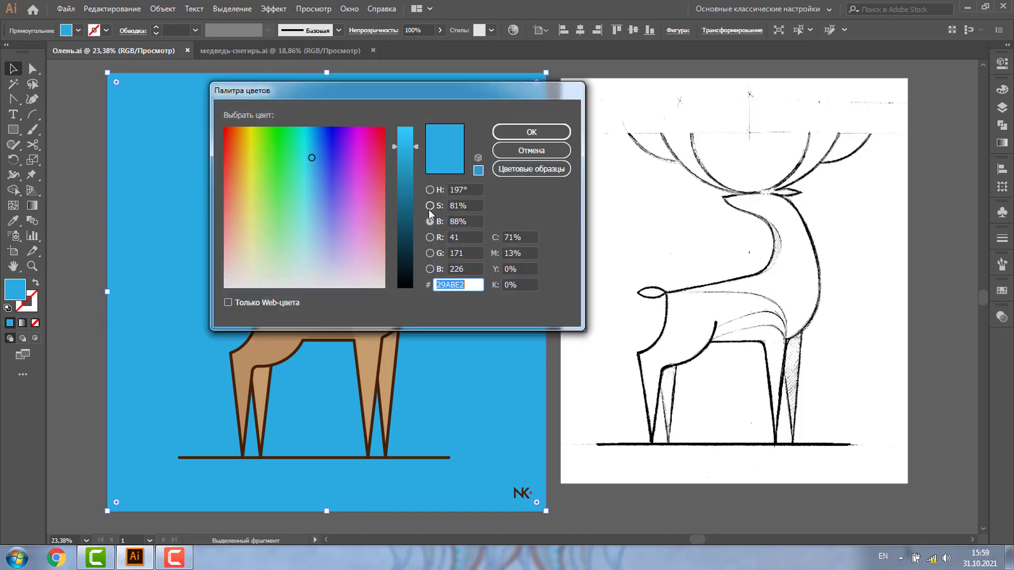
pyautogui.click(430, 206)
pyautogui.click(430, 221)
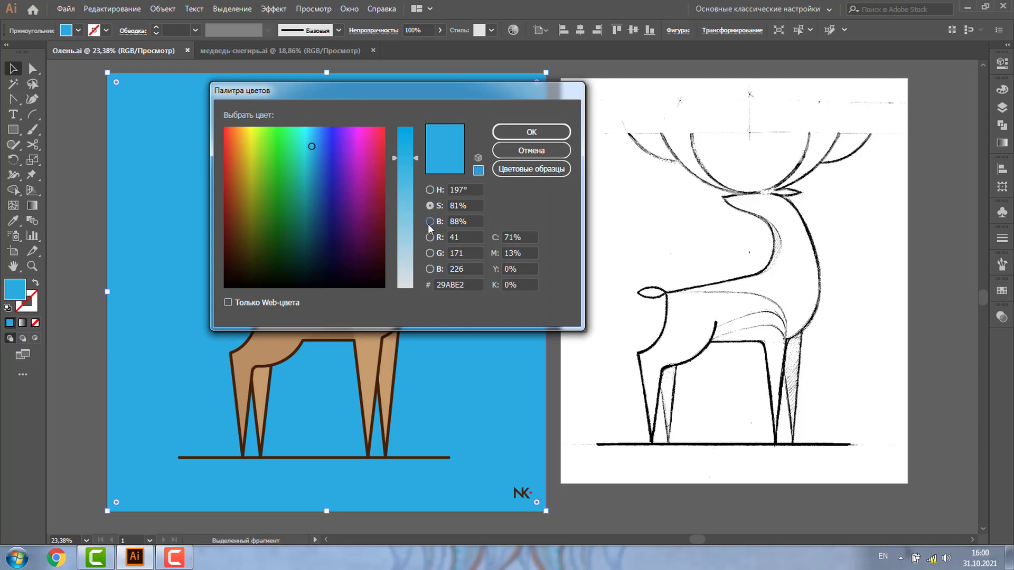
pyautogui.click(428, 205)
pyautogui.moveTo(415, 158)
pyautogui.mouseDown()
pyautogui.moveTo(422, 216)
pyautogui.moveTo(420, 208)
pyautogui.mouseUp()
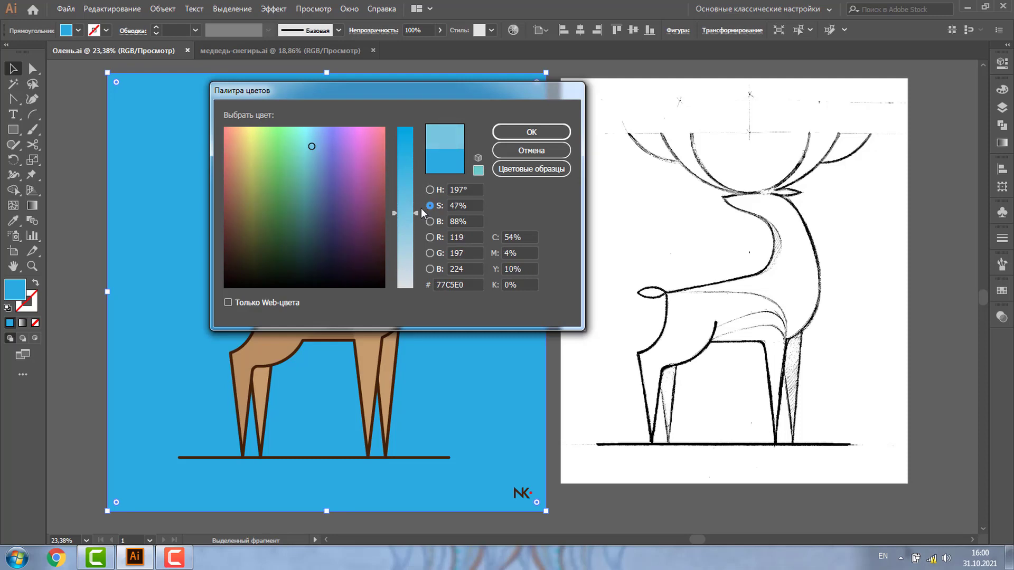
pyautogui.click(531, 132)
pyautogui.hotkey('ctrl', 'shift', 'a')
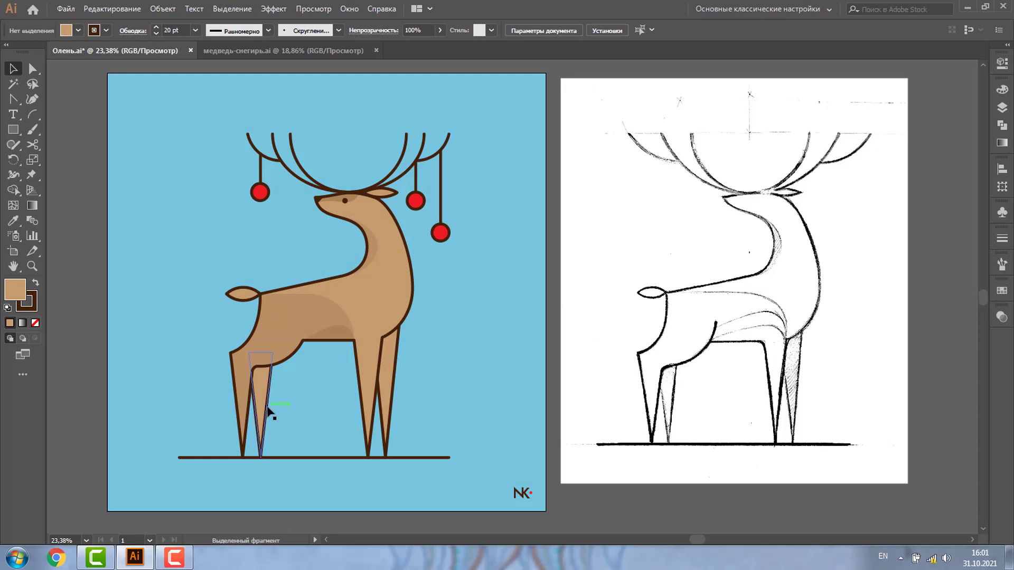
# Fill both inner back-leg shapes with the dark brown swatch.
pyautogui.click(268, 411)
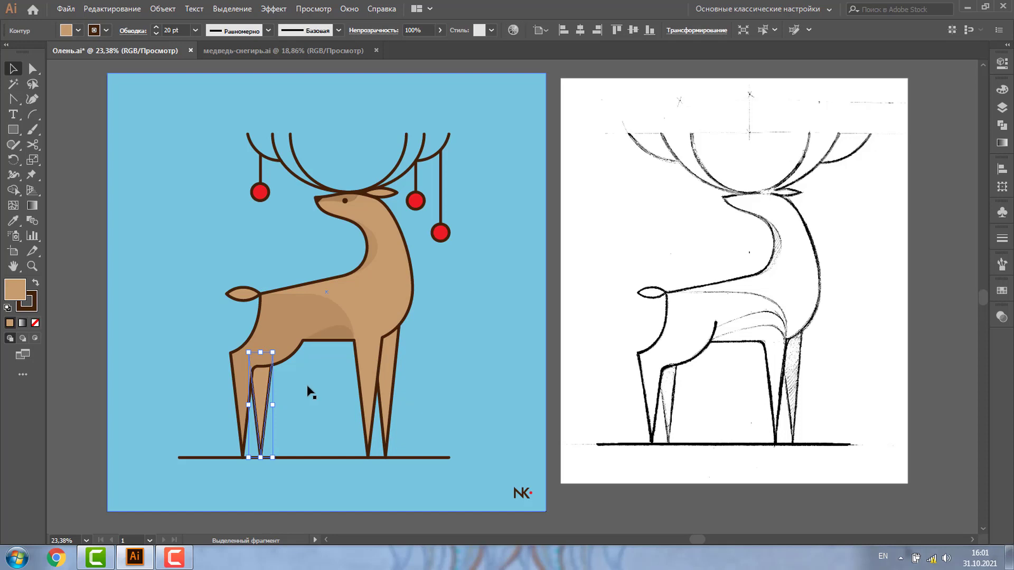
pyautogui.keyDown('shift'); pyautogui.click(397, 349); pyautogui.keyUp('shift')
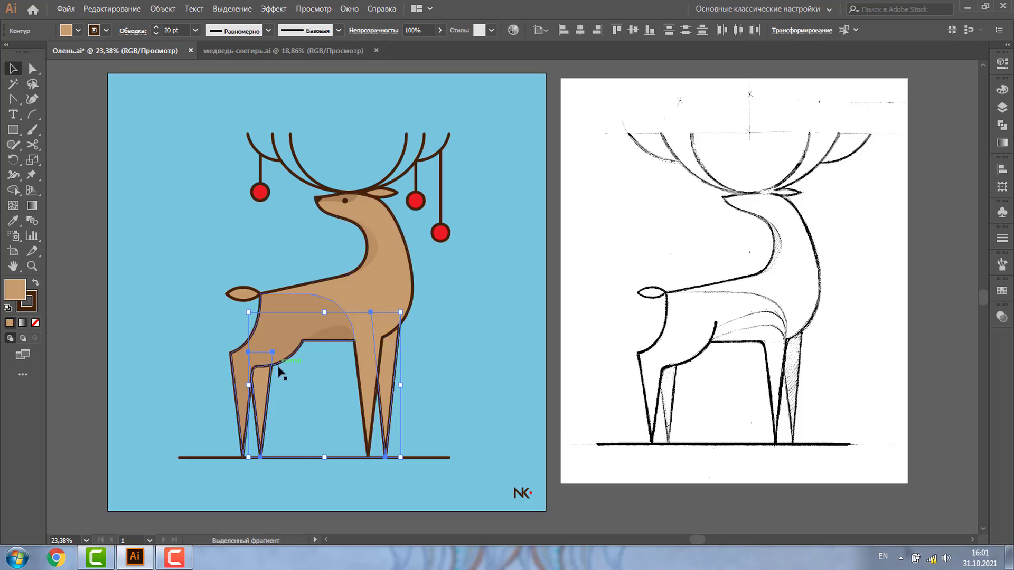
pyautogui.click(78, 31)
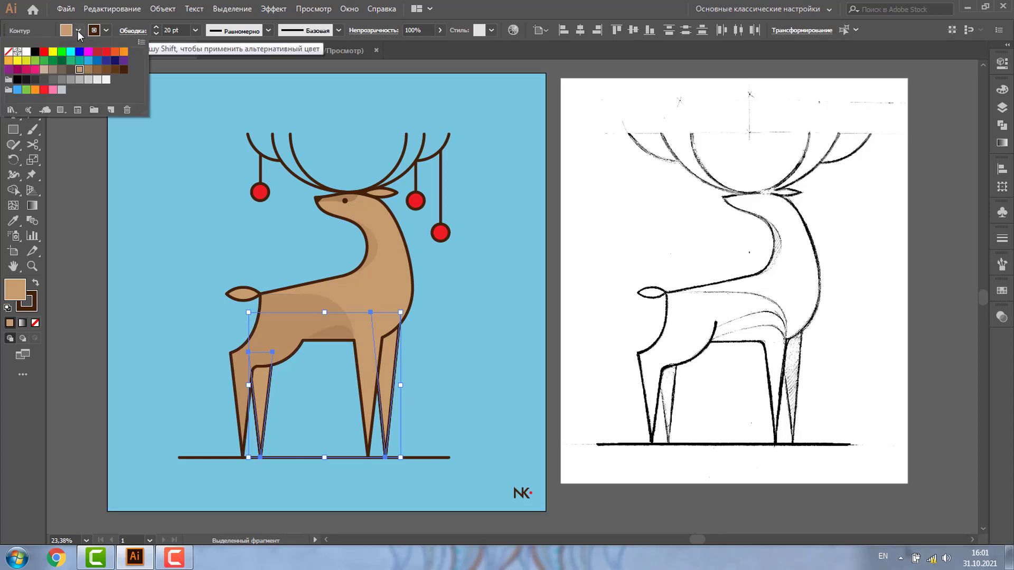
pyautogui.click(124, 70)
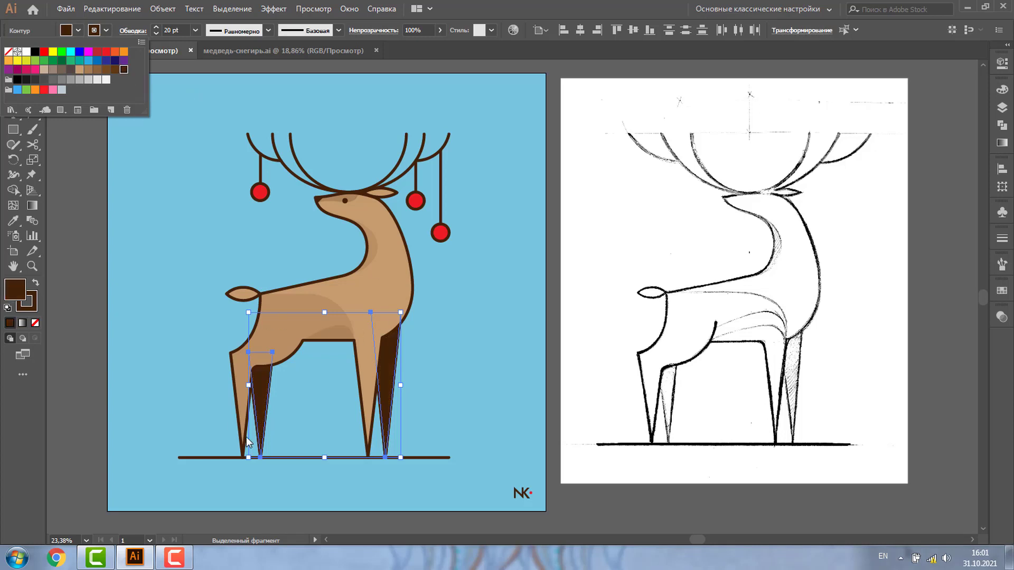
# Set the leg shading shapes to 30% opacity.
pyautogui.click(413, 30)
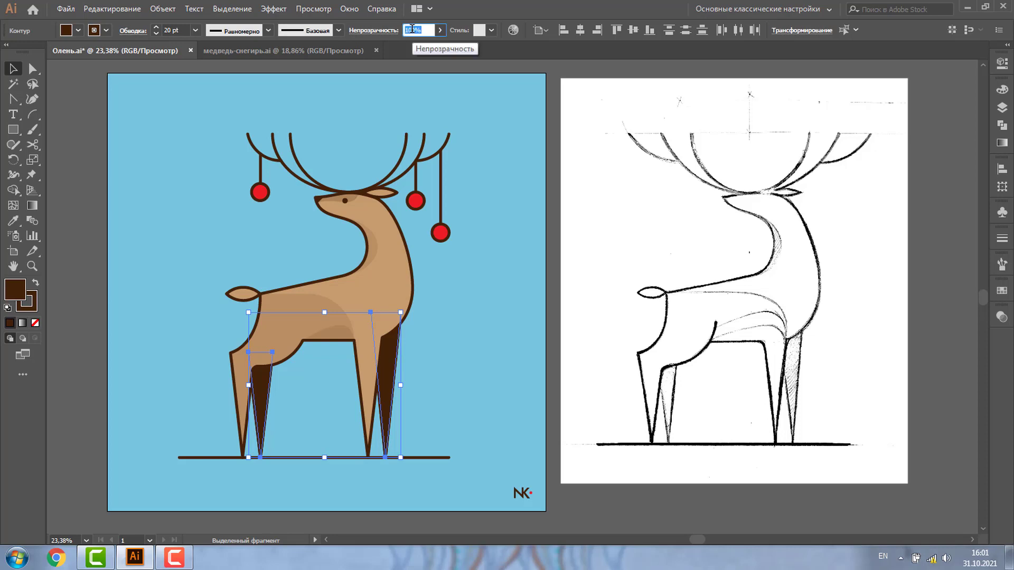
pyautogui.write('20')
pyautogui.press('Return')
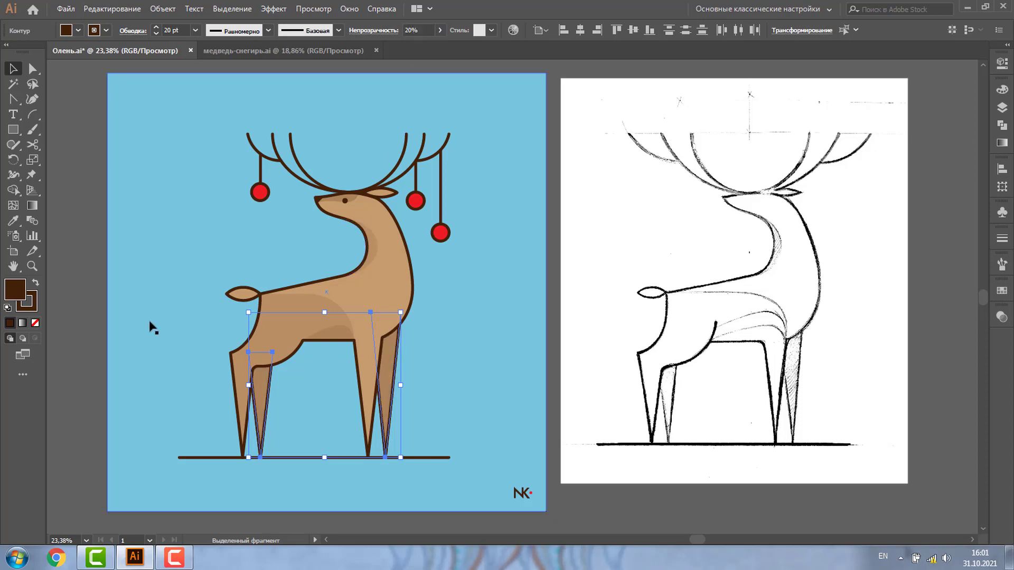
pyautogui.click(412, 30)
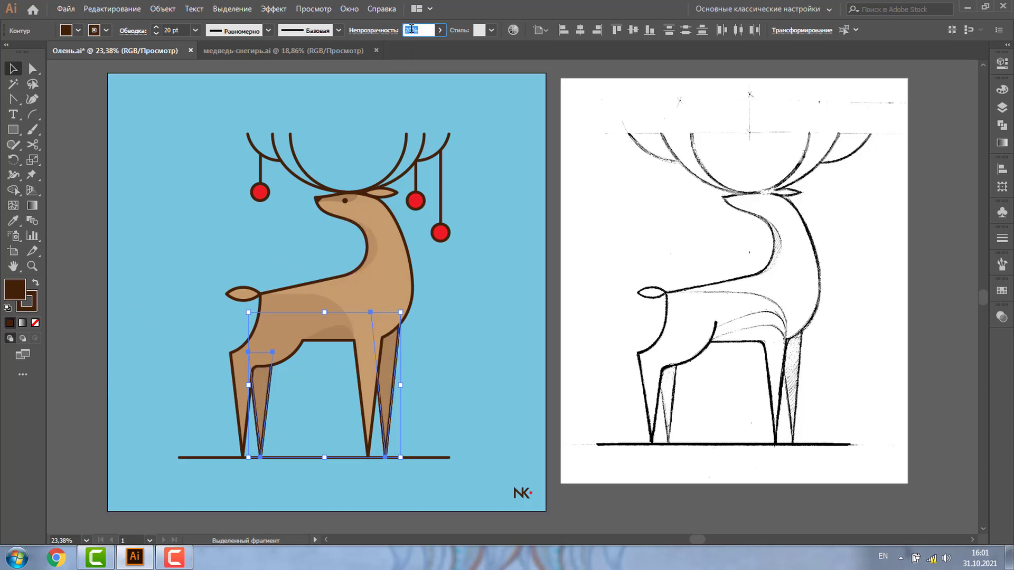
pyautogui.write('3')
pyautogui.press('Return')
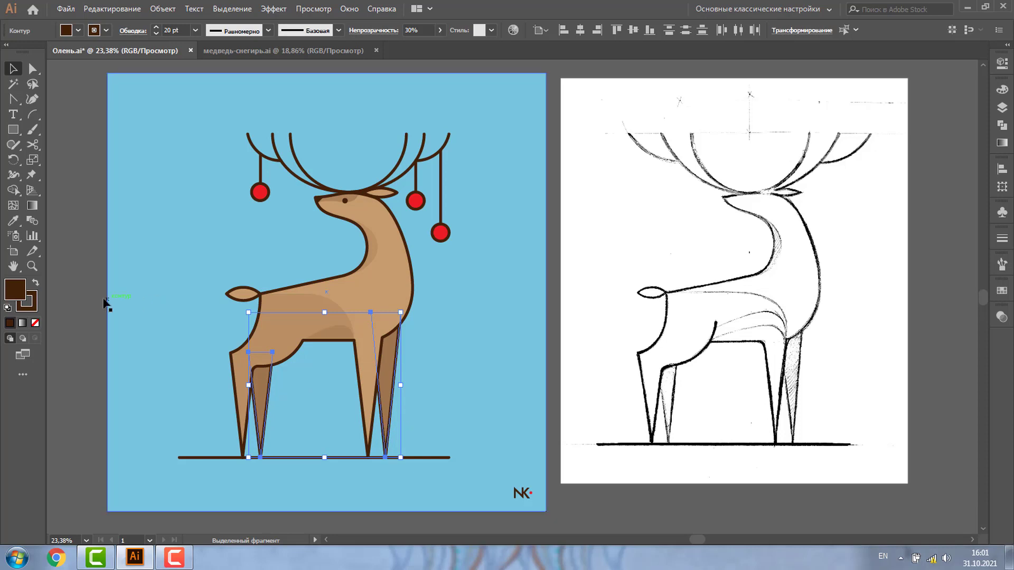
pyautogui.click(91, 289)
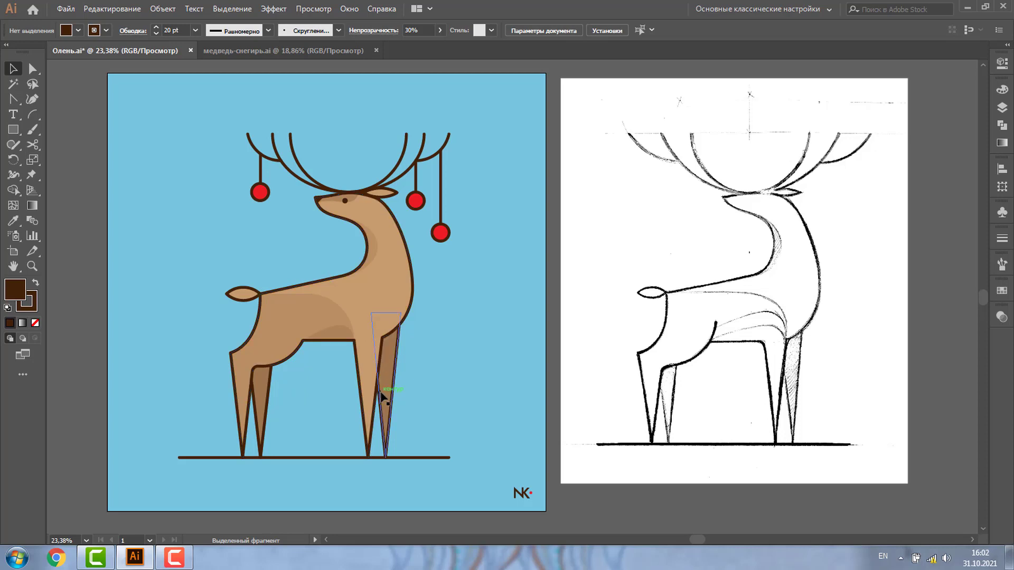
# Zoom in on a red ornament and place an offset copy slightly up-left over it.
pyautogui.click(32, 266)
pyautogui.moveTo(227, 122); pyautogui.dragTo(342, 230)
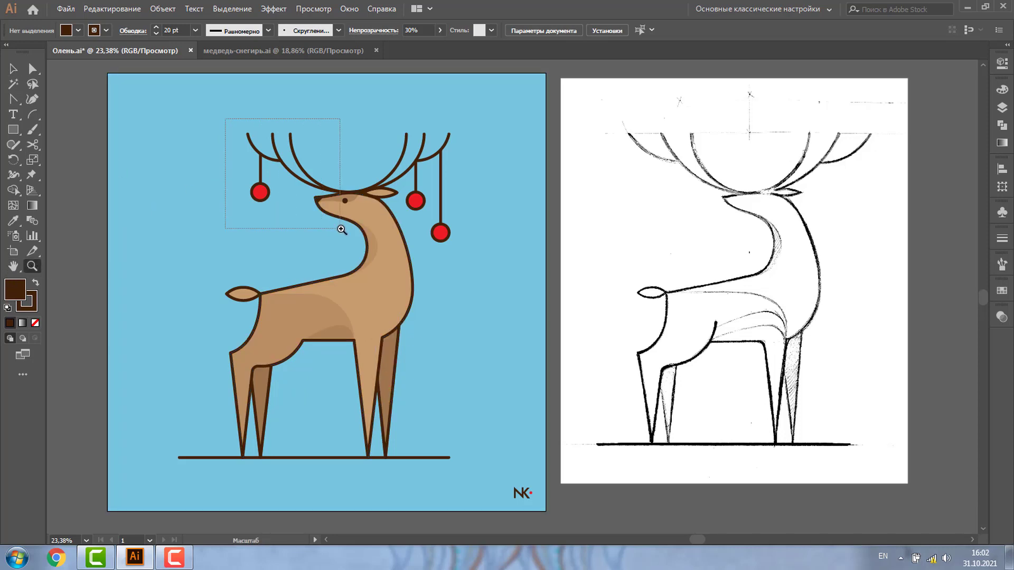
pyautogui.moveTo(329, 295); pyautogui.dragTo(550, 463)
pyautogui.press('v')
pyautogui.click(459, 213)
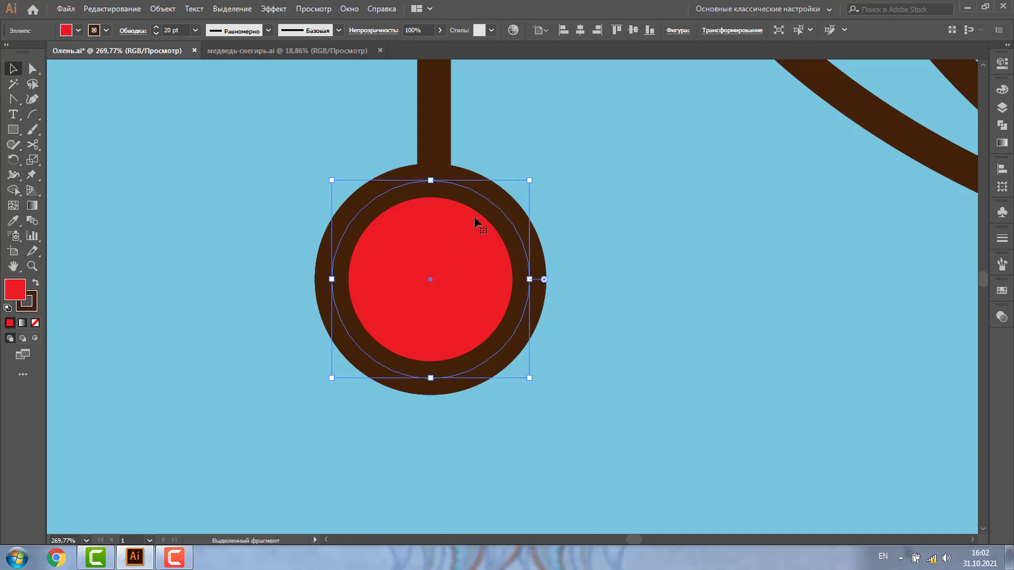
pyautogui.click(568, 148)
pyautogui.moveTo(440, 301); pyautogui.dragTo(390, 260)
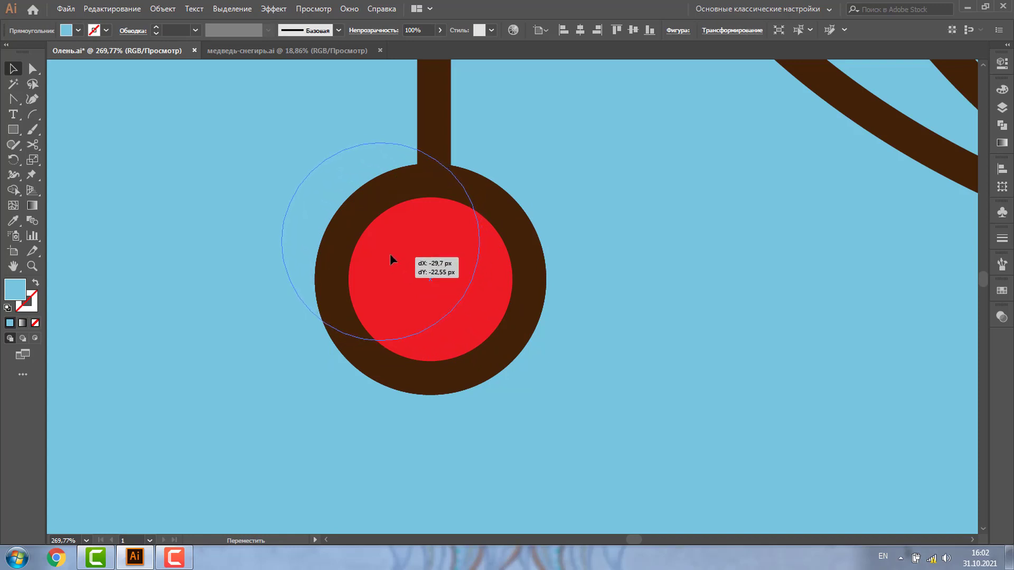
pyautogui.moveTo(389, 257); pyautogui.dragTo(389, 252)
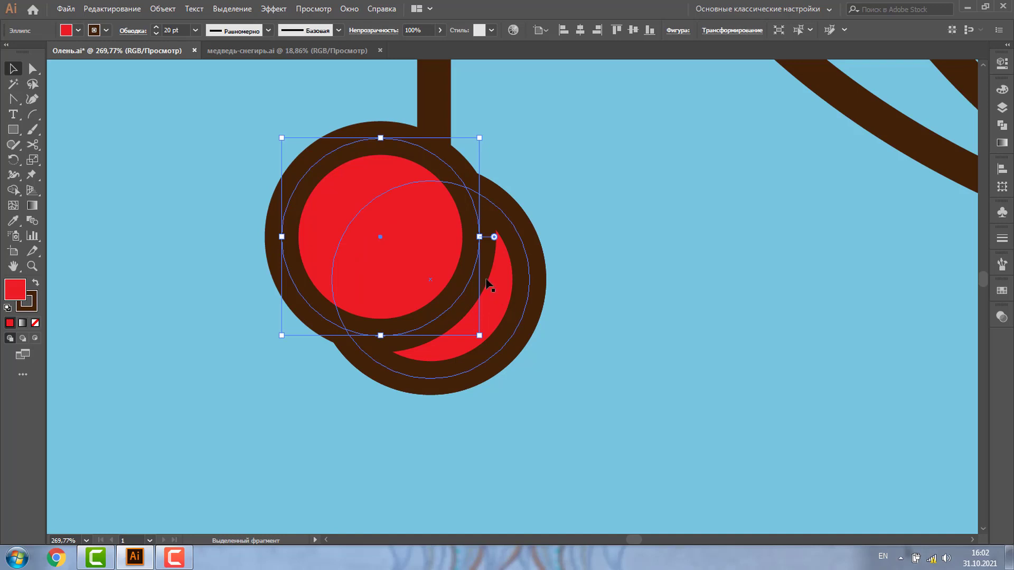
pyautogui.moveTo(381, 237); pyautogui.dragTo(389, 245)
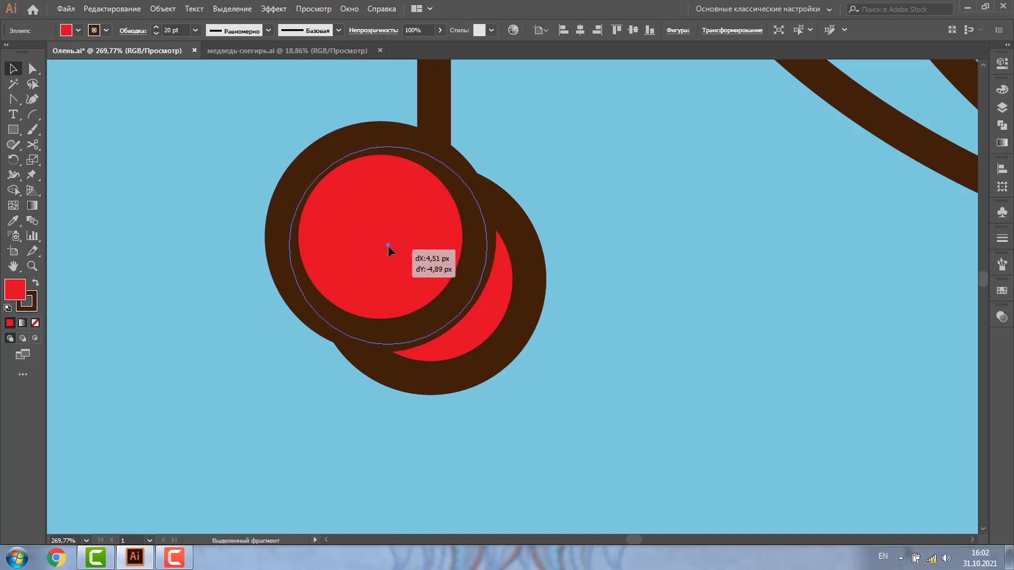
# Subtract the front copy with Minus Front, leaving a crescent on the ornament.
pyautogui.keyDown('shift'); pyautogui.click(512, 328); pyautogui.keyUp('shift')
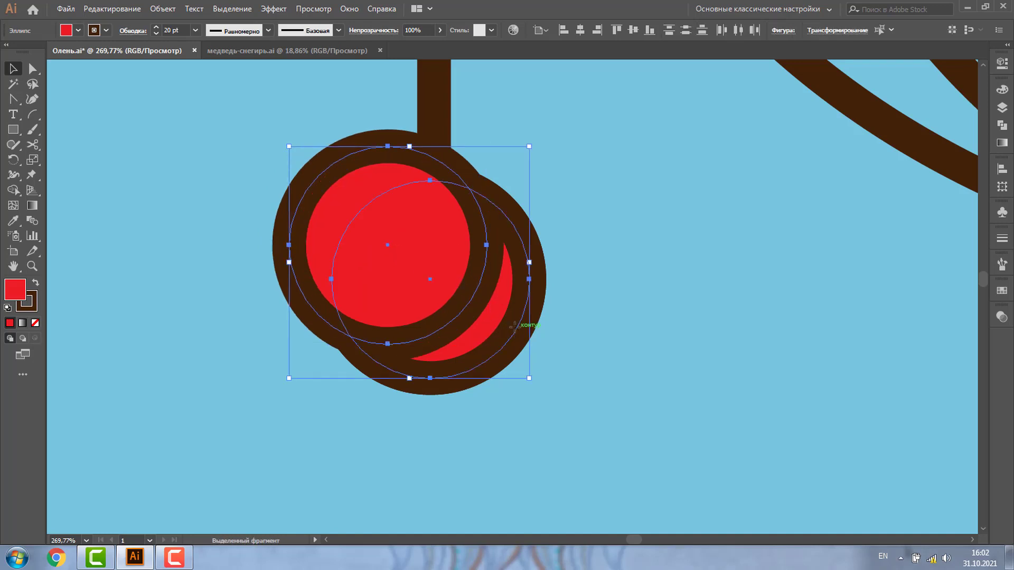
pyautogui.click(1001, 126)
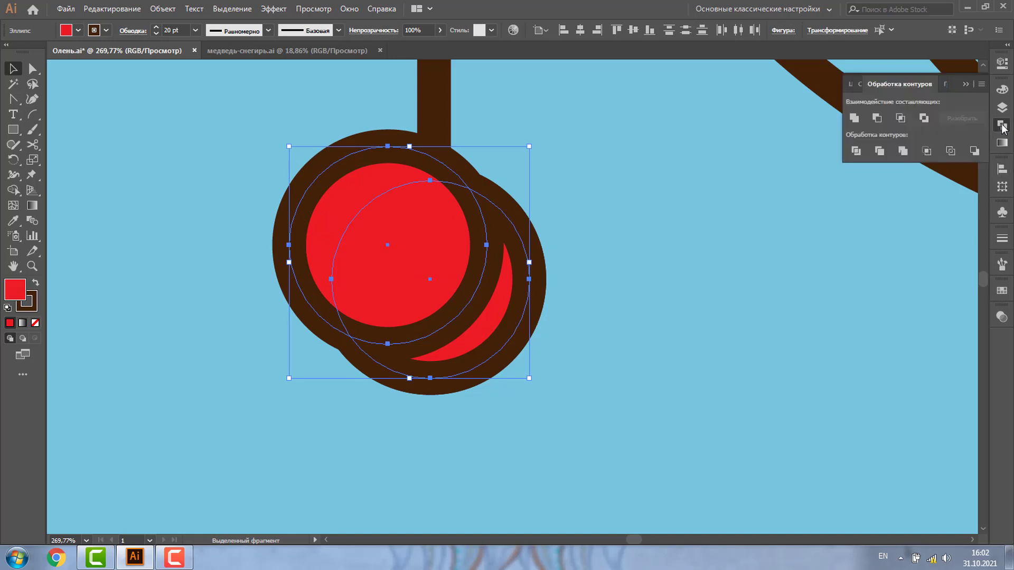
pyautogui.click(878, 123)
pyautogui.click(502, 256)
pyautogui.moveTo(493, 260); pyautogui.dragTo(653, 248)
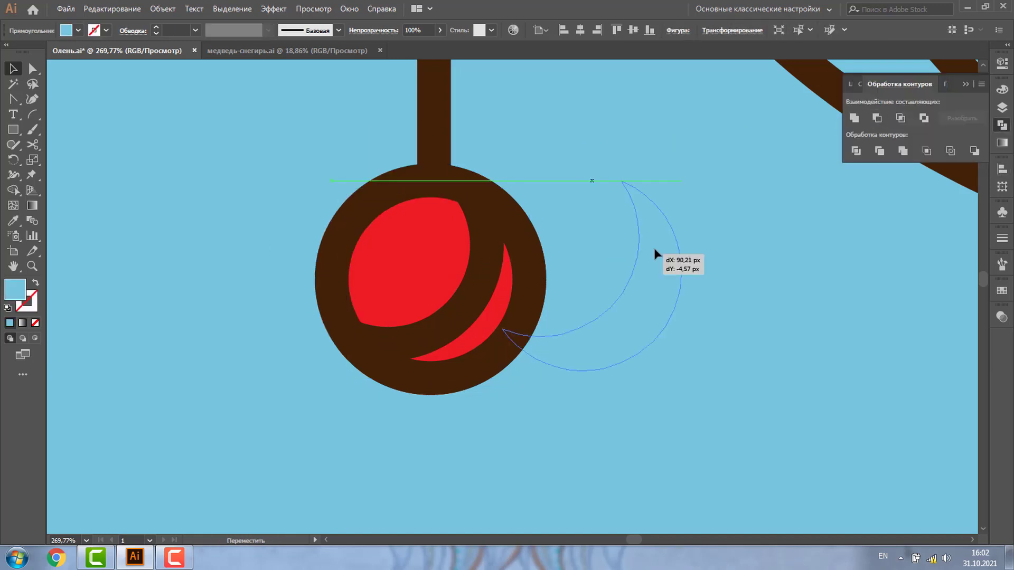
pyautogui.moveTo(485, 216); pyautogui.dragTo(409, 216)
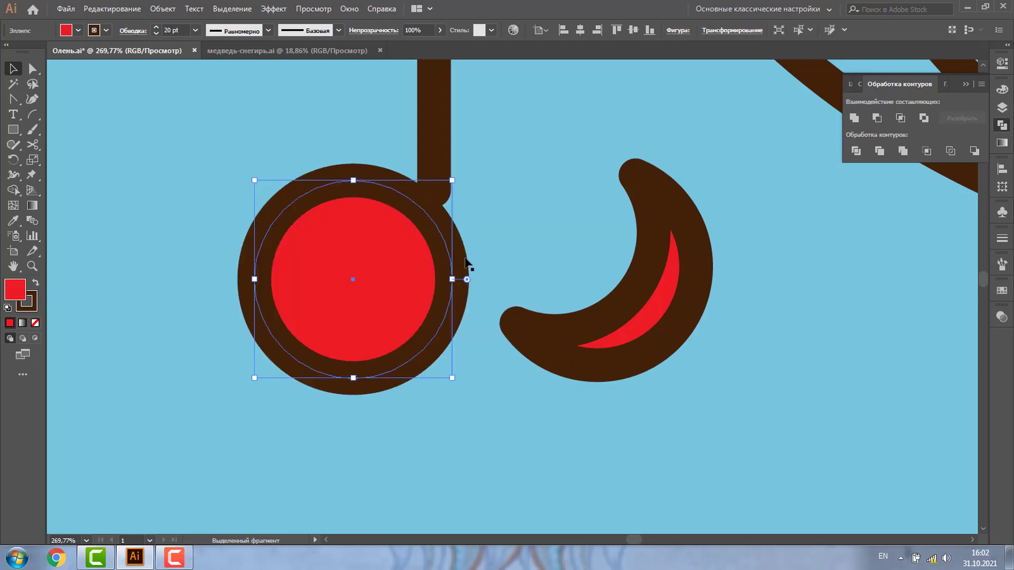
pyautogui.hotkey('ctrl', 'z')
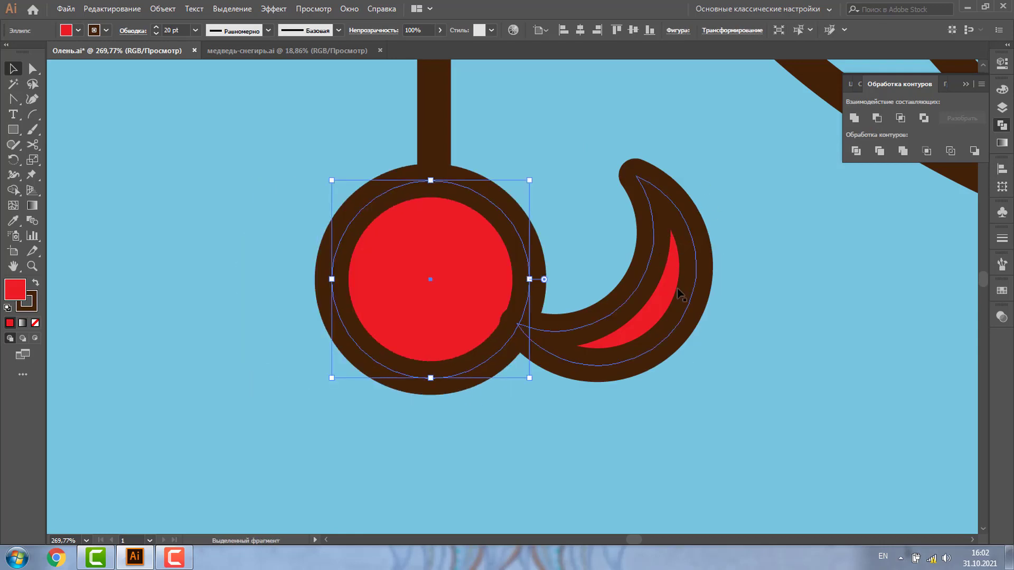
pyautogui.hotkey('ctrl', 'z')
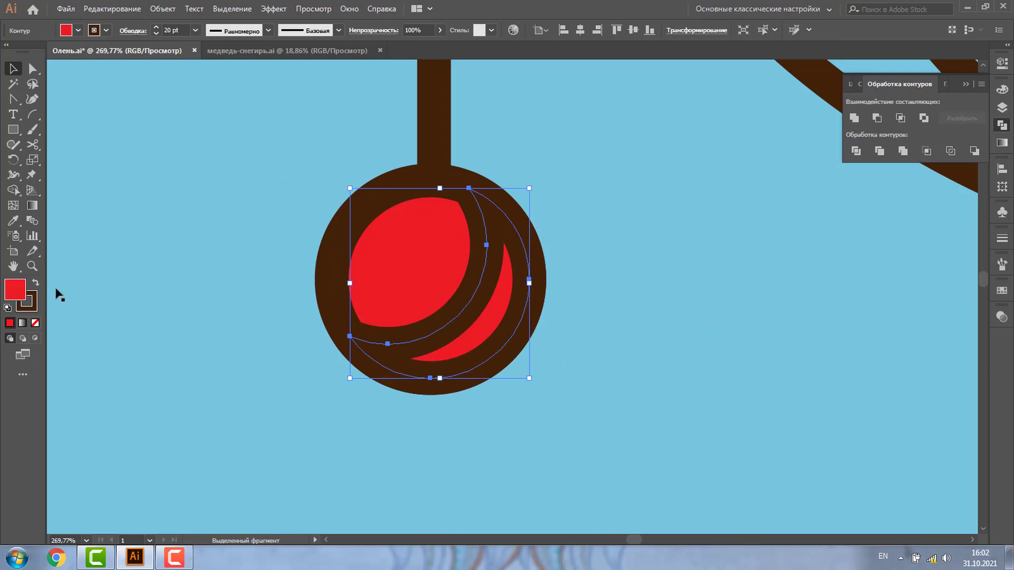
# Fill the crescent dark brown and lower its opacity.
pyautogui.click(78, 30)
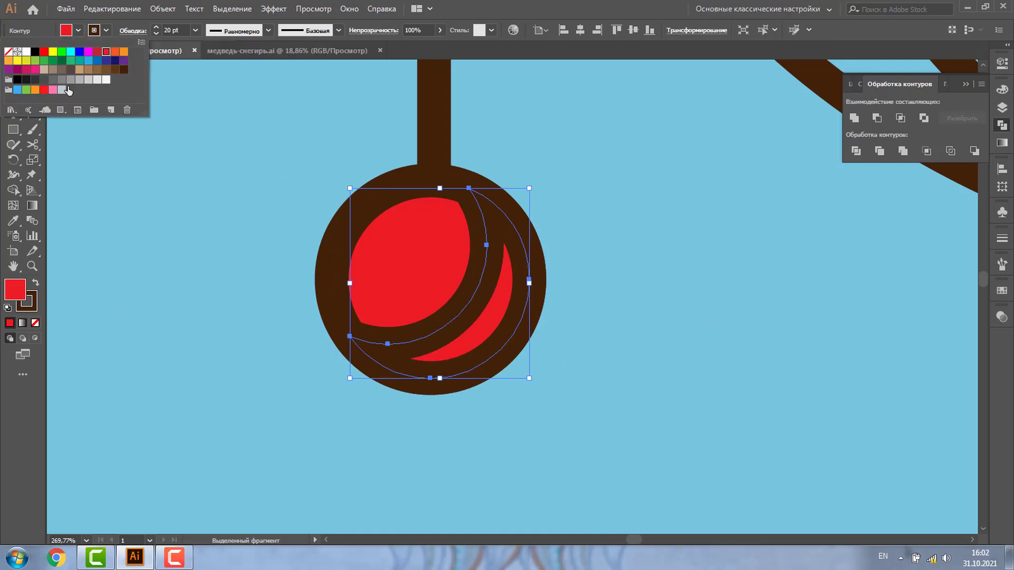
pyautogui.click(123, 69)
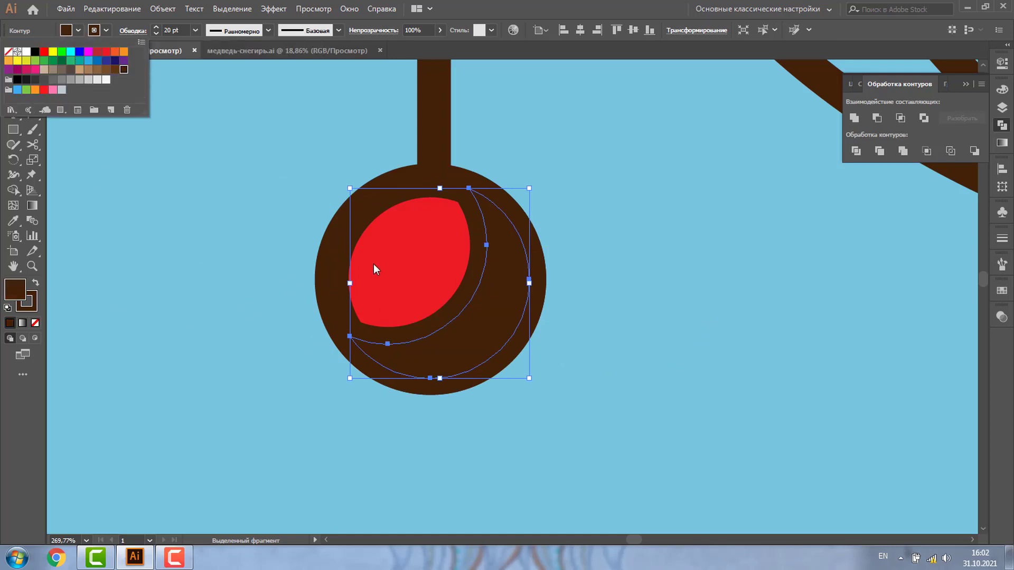
pyautogui.click(412, 30)
pyautogui.write('30')
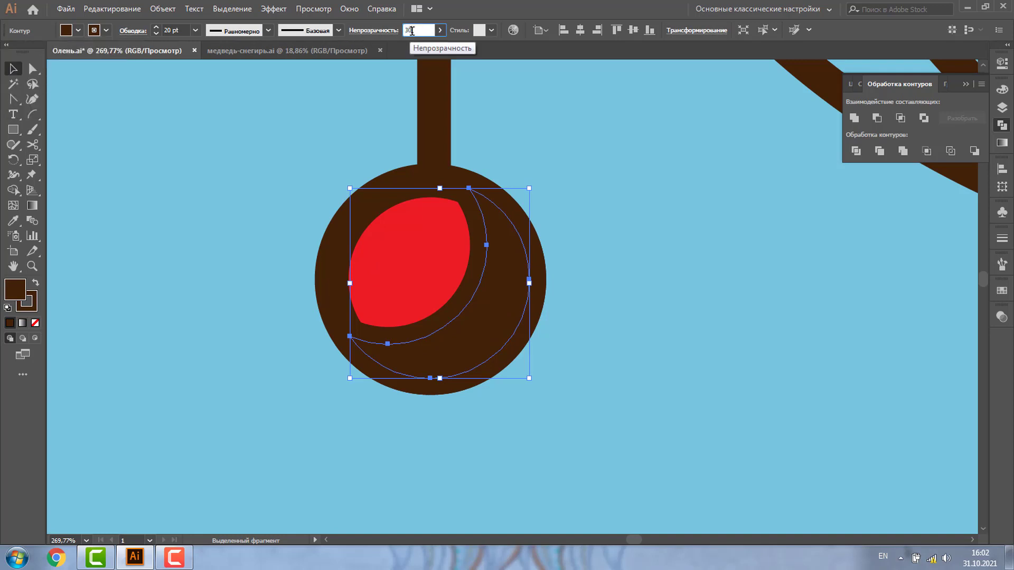
pyautogui.press('Return')
# Draw a small white highlight ellipse on the ornament's upper left.
pyautogui.click(208, 150)
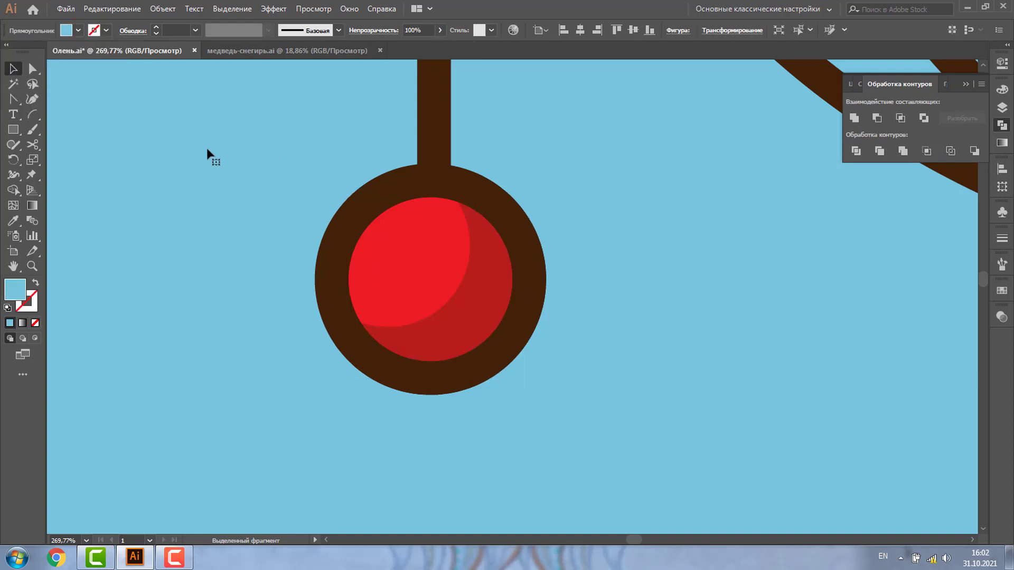
pyautogui.press('l')
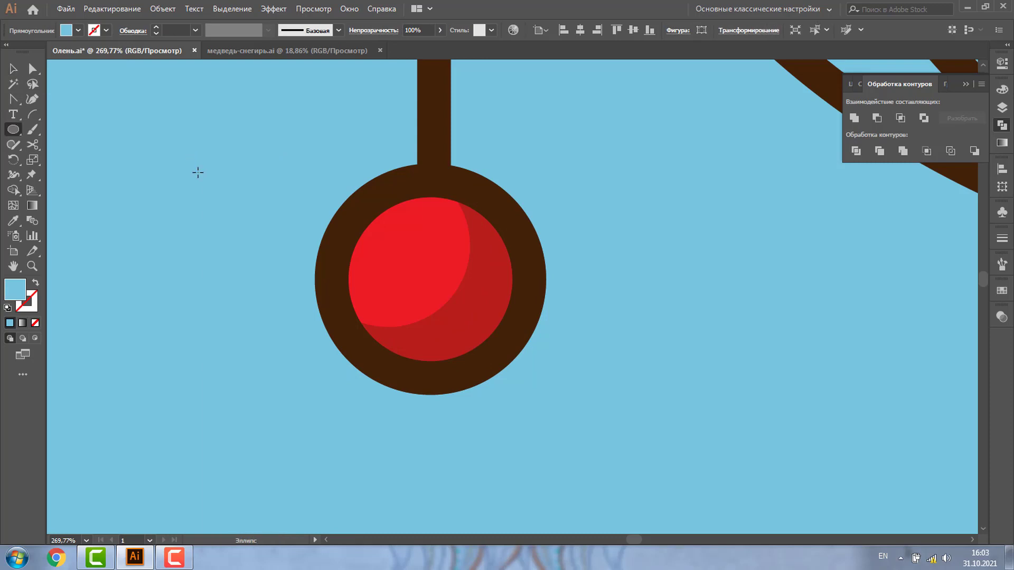
pyautogui.moveTo(198, 172)
pyautogui.mouseDown()
pyautogui.moveTo(213, 193)
pyautogui.moveTo(423, 259)
pyautogui.mouseUp()
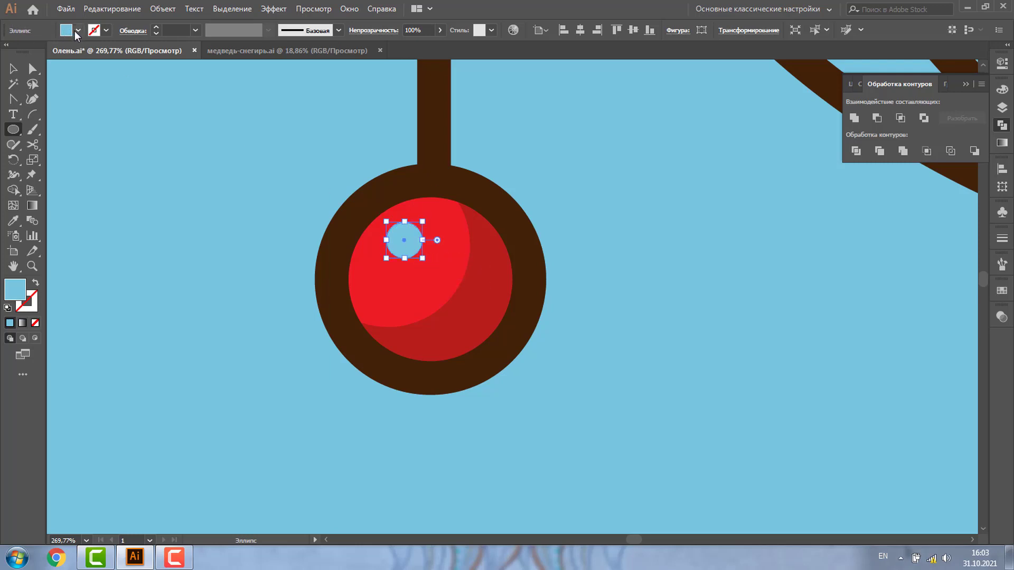
pyautogui.click(77, 31)
pyautogui.click(24, 53)
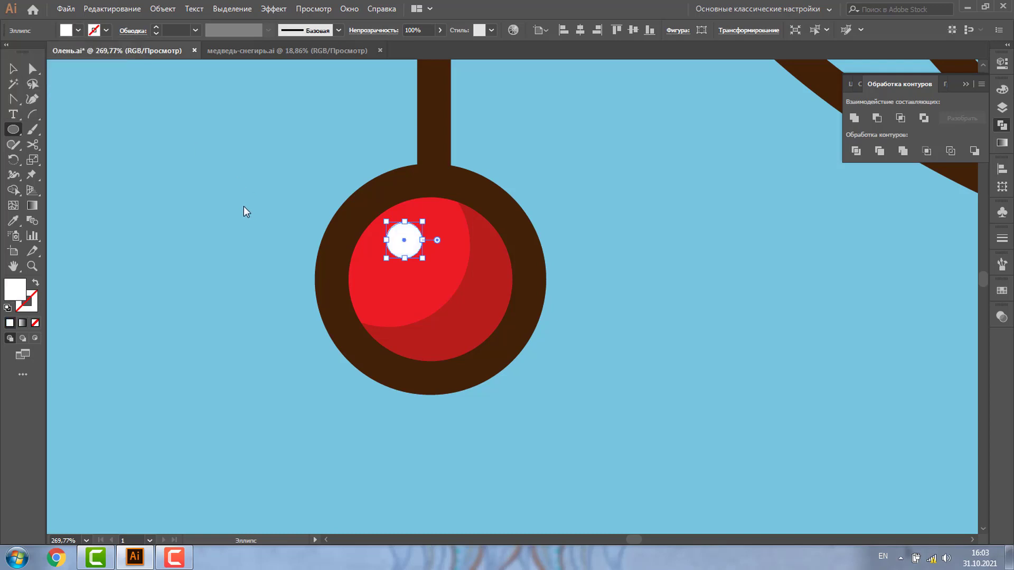
# Select the left ornament's white highlight, shaded crescent and red ball together.
pyautogui.click(31, 261)
pyautogui.keyDown('alt'); pyautogui.click(506, 274); pyautogui.keyUp('alt')
pyautogui.keyDown('alt'); pyautogui.click(620, 265); pyautogui.keyUp('alt')
pyautogui.keyDown('alt'); pyautogui.click(645, 292); pyautogui.keyUp('alt')
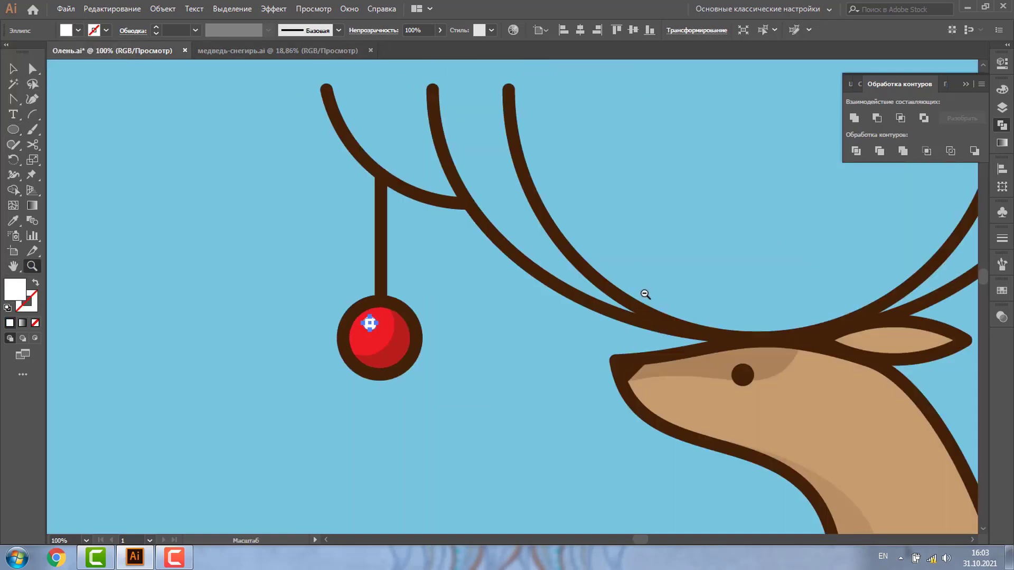
pyautogui.keyDown('alt'); pyautogui.click(633, 324); pyautogui.keyUp('alt')
pyautogui.keyDown('alt'); pyautogui.click(610, 277); pyautogui.keyUp('alt')
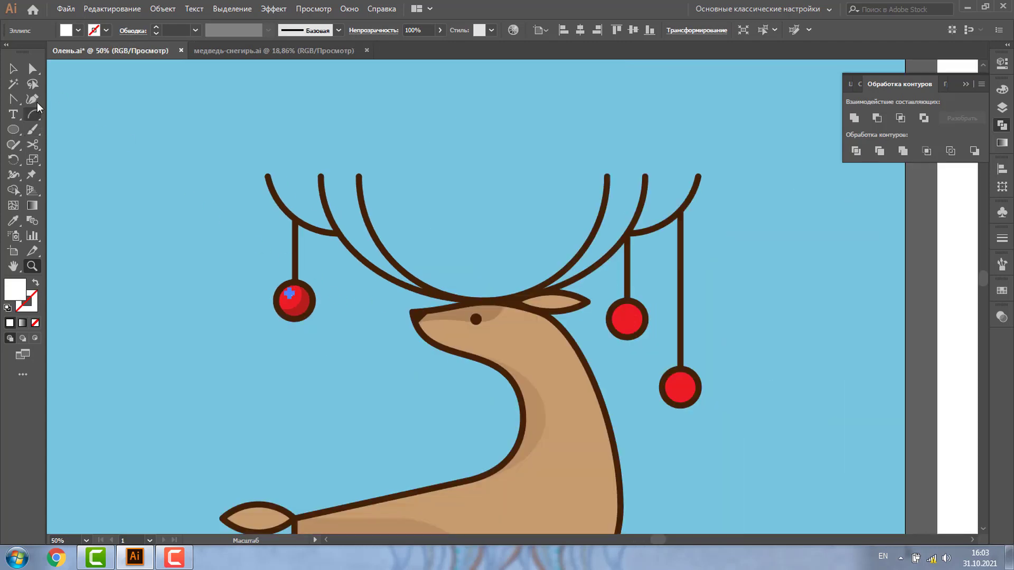
pyautogui.click(14, 68)
pyautogui.click(233, 271)
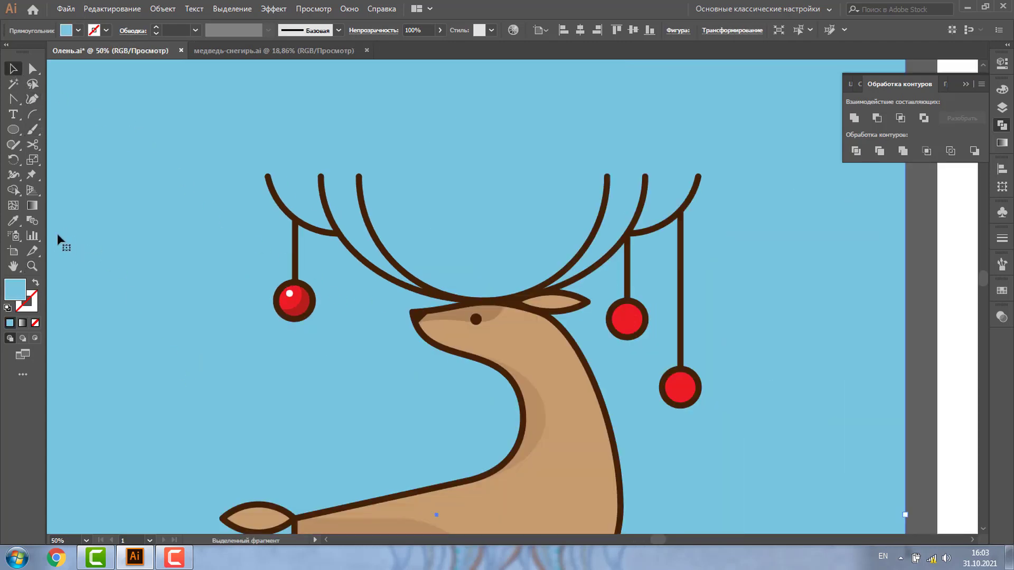
pyautogui.click(33, 266)
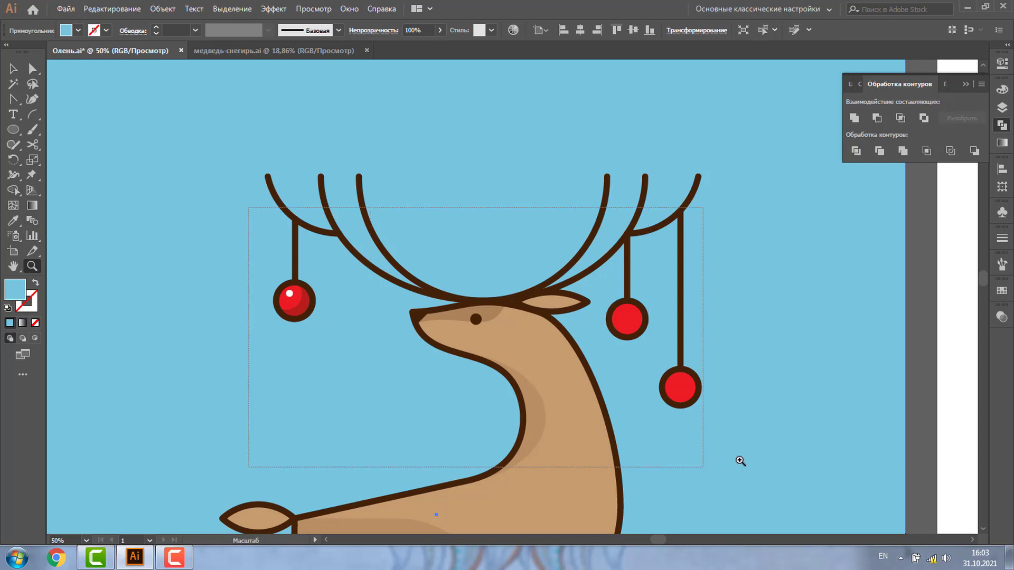
pyautogui.moveTo(249, 212); pyautogui.dragTo(738, 461)
pyautogui.press('v')
pyautogui.click(124, 224)
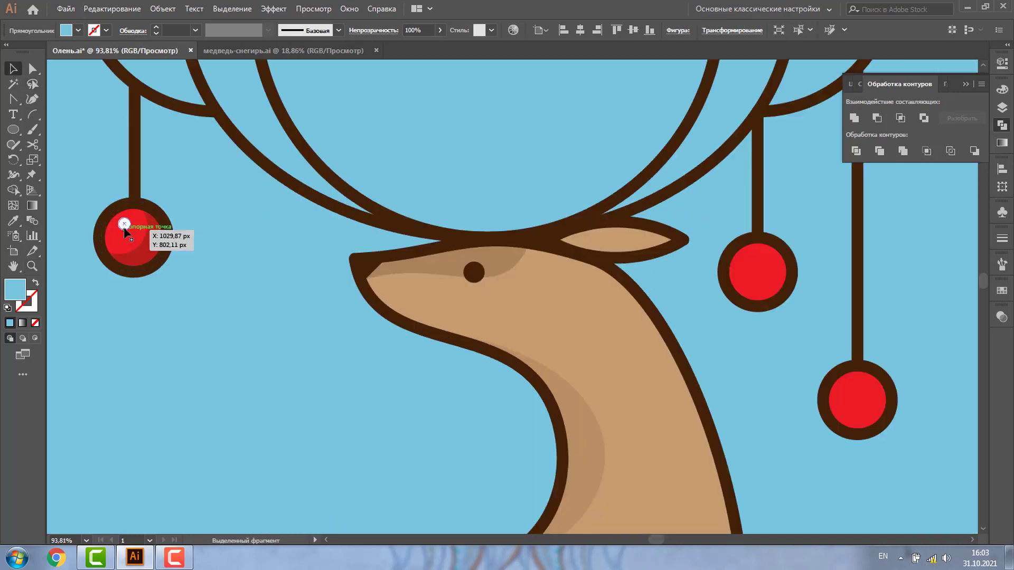
pyautogui.keyDown('shift'); pyautogui.click(143, 252); pyautogui.keyUp('shift')
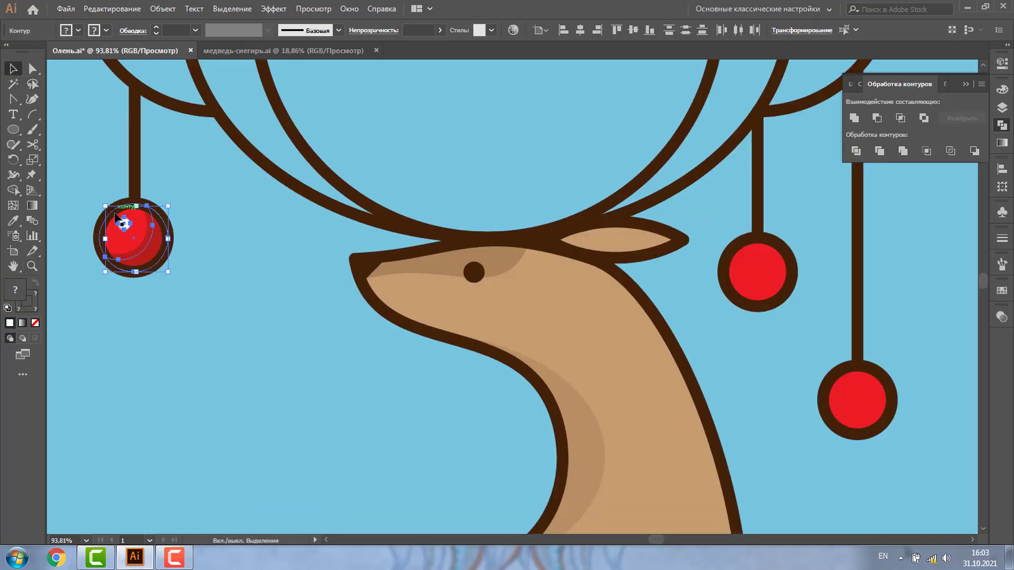
pyautogui.keyDown('shift'); pyautogui.click(115, 216); pyautogui.keyUp('shift')
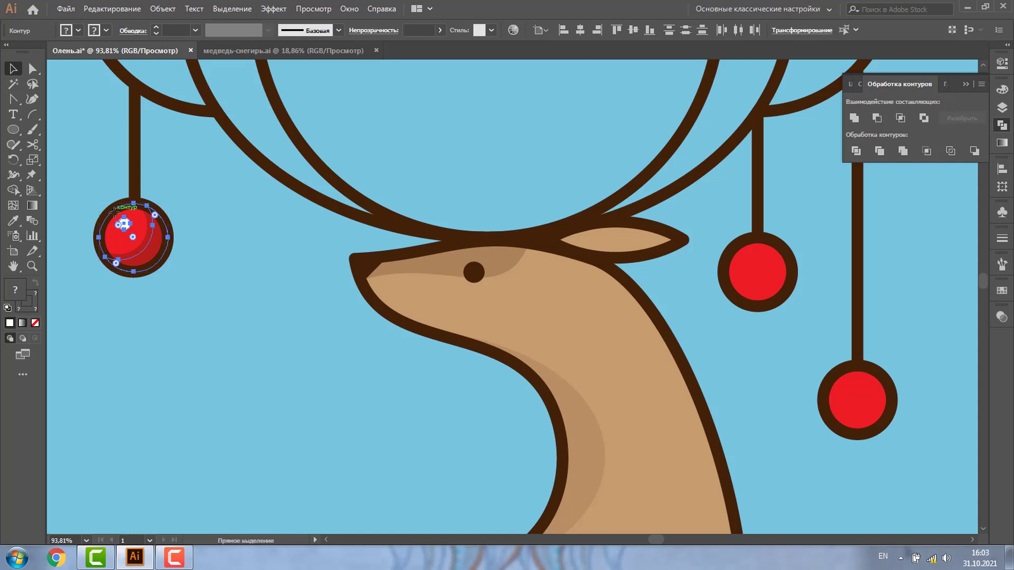
# Delete the two right ornament balls and place shaded ornament copies on their strings.
pyautogui.click(756, 271)
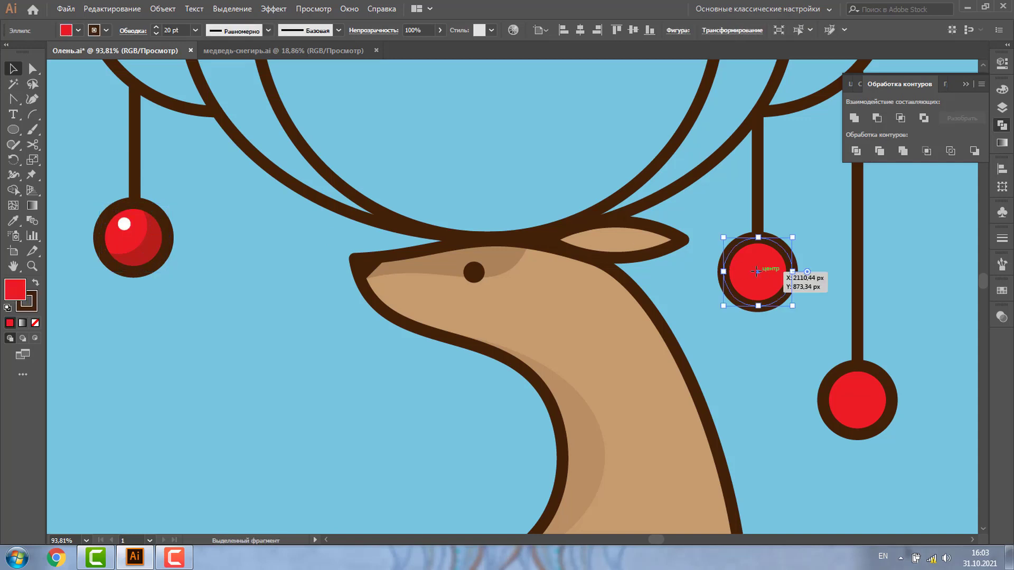
pyautogui.press('Delete')
pyautogui.click(850, 397)
pyautogui.press('Delete')
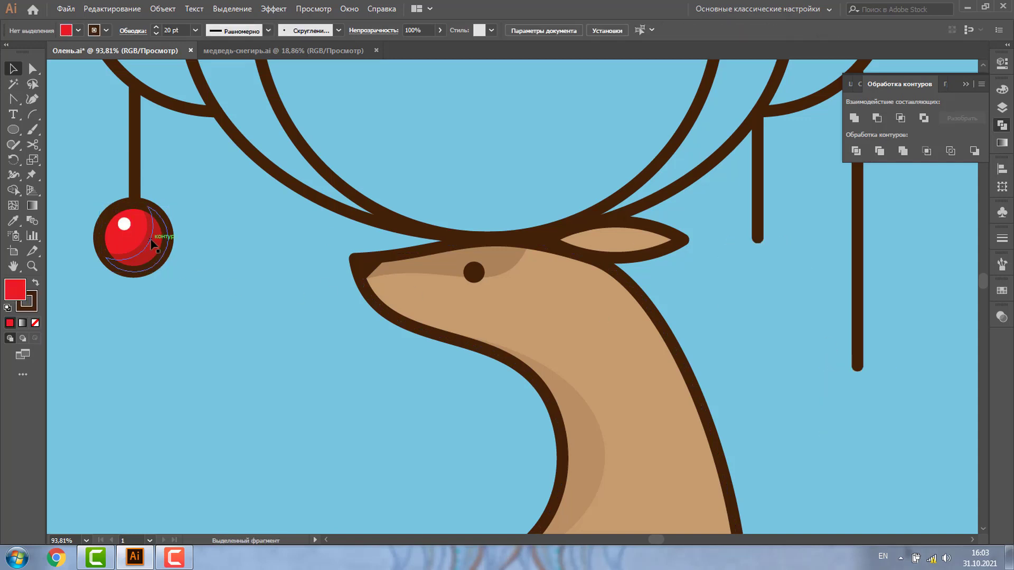
pyautogui.moveTo(152, 244)
pyautogui.mouseDown()
pyautogui.moveTo(776, 274)
pyautogui.moveTo(873, 408)
pyautogui.mouseUp()
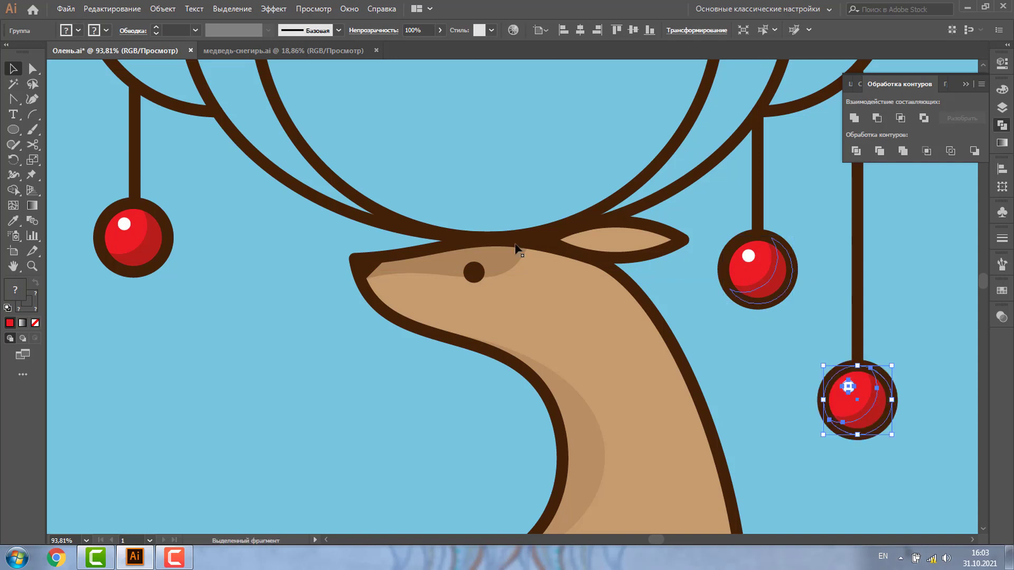
pyautogui.click(469, 187)
pyautogui.click(33, 265)
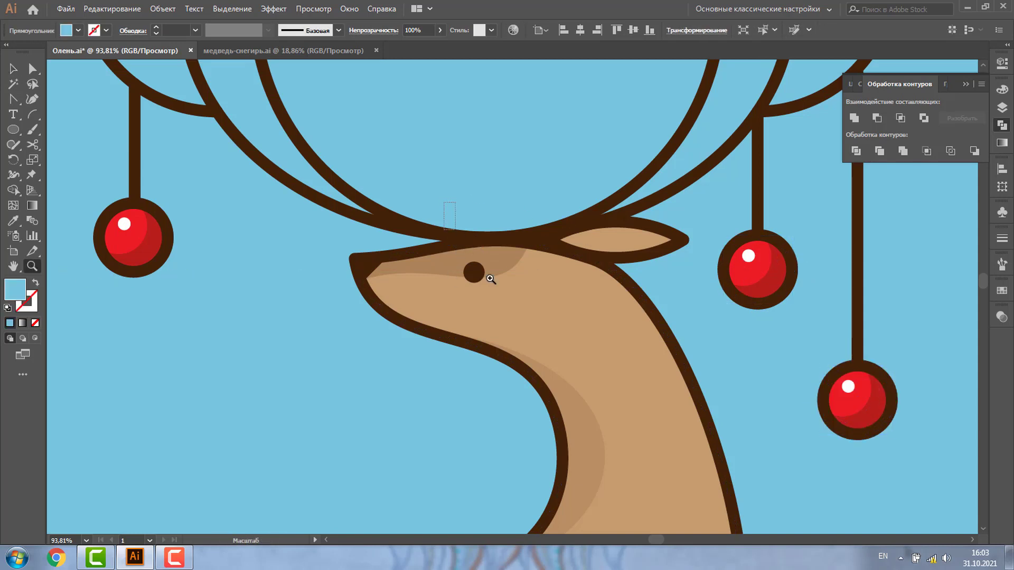
# Shrink a copy of the eye circle into a small white highlight dot.
pyautogui.moveTo(463, 201); pyautogui.dragTo(580, 323)
pyautogui.click(14, 71)
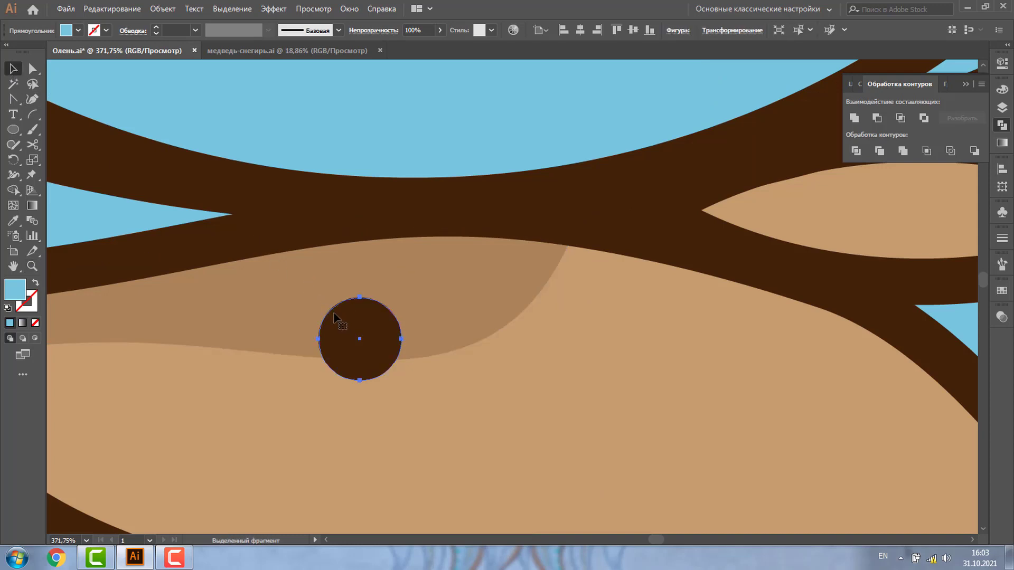
pyautogui.click(342, 323)
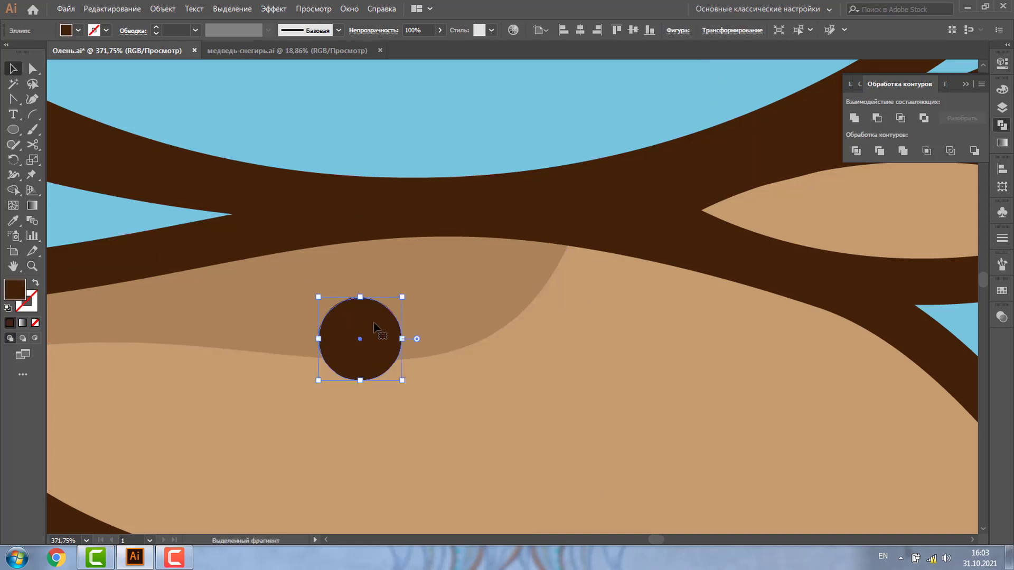
pyautogui.hotkey('ctrl', 'shift', 'b')
pyautogui.moveTo(401, 297)
pyautogui.mouseDown()
pyautogui.moveTo(374, 308)
pyautogui.moveTo(342, 357)
pyautogui.moveTo(351, 334)
pyautogui.mouseUp()
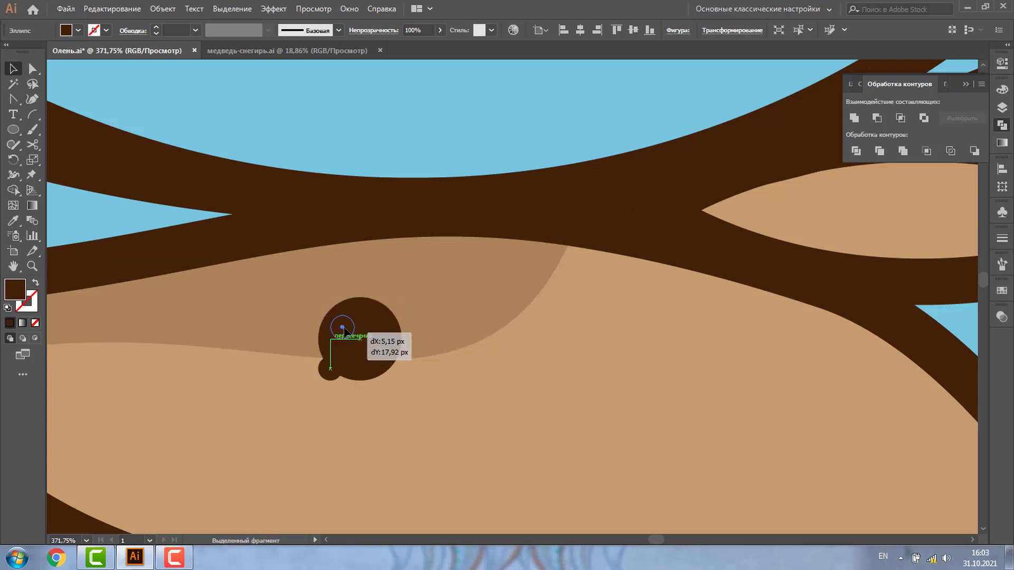
pyautogui.click(78, 30)
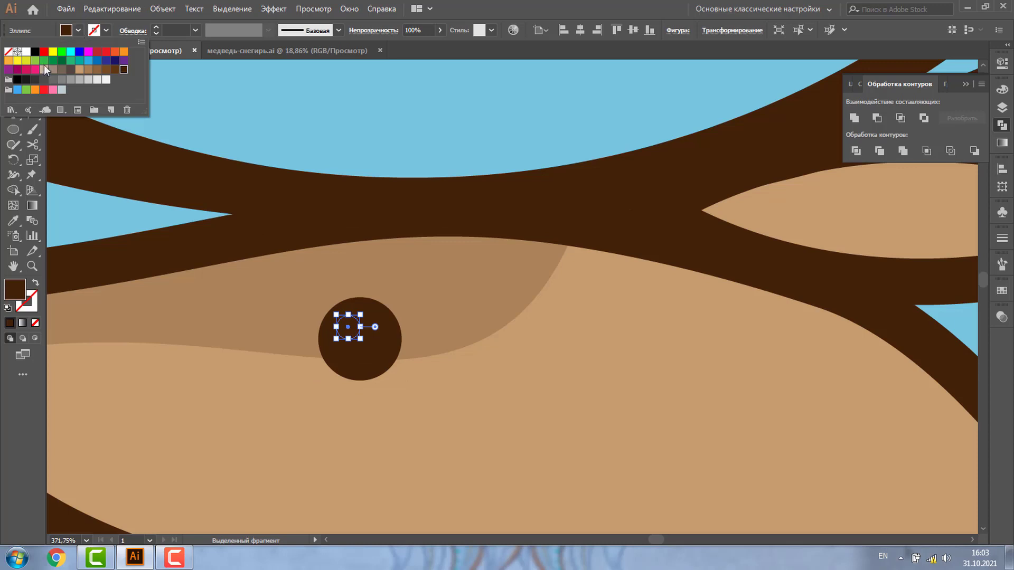
pyautogui.click(26, 51)
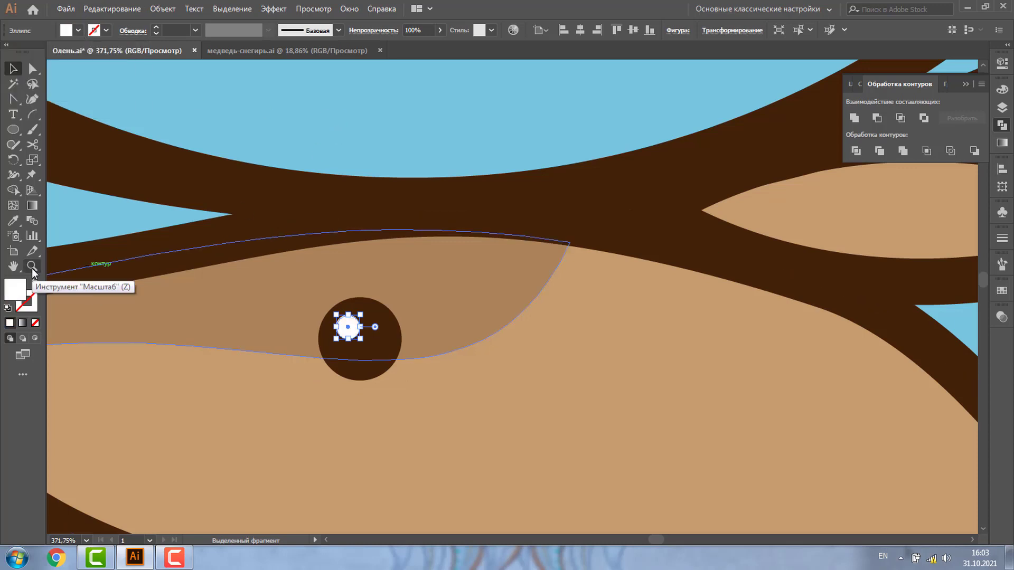
pyautogui.hotkey('ctrl', '-')
pyautogui.hotkey('ctrl', '-')
pyautogui.hotkey('ctrl', '-')
pyautogui.hotkey('ctrl', '-')
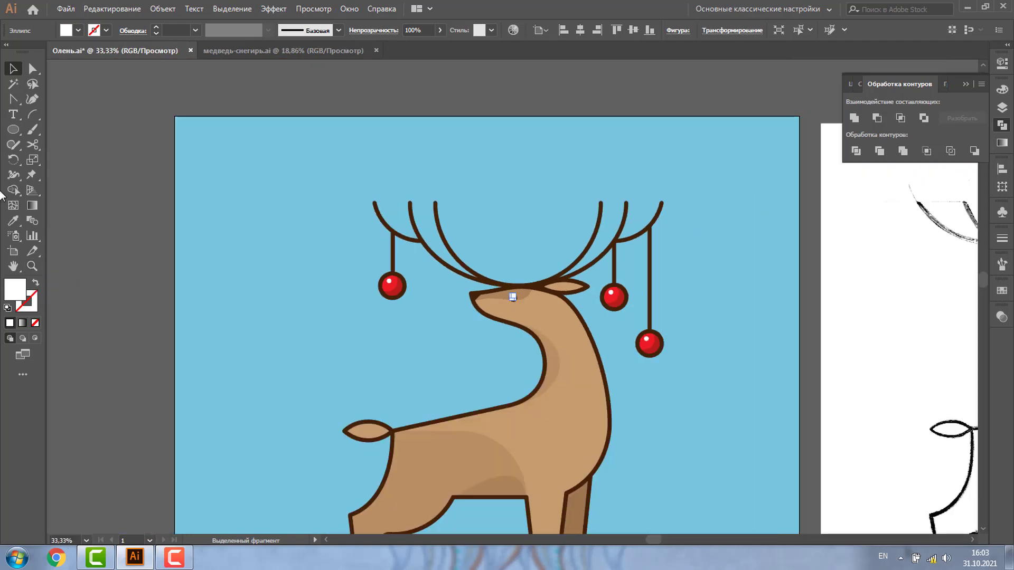
# Deselect the eye highlight and zoom out to view the whole deer.
pyautogui.click(109, 157)
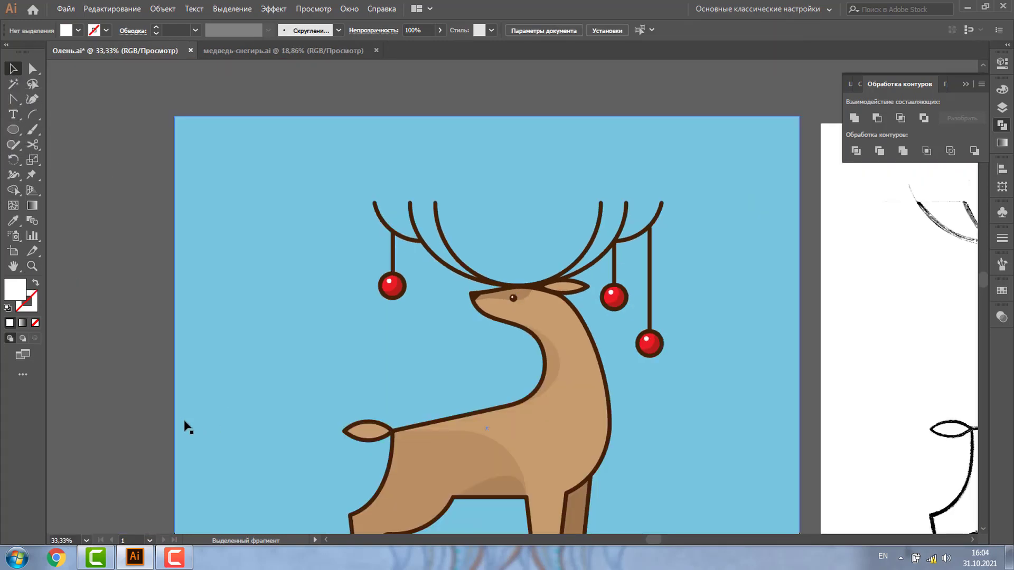
pyautogui.click(31, 266)
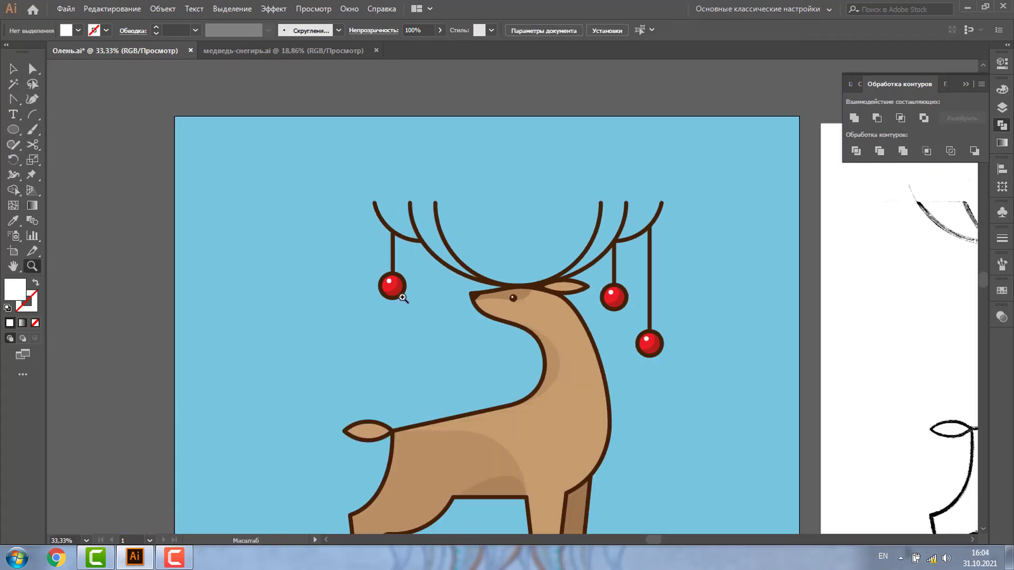
pyautogui.keyDown('alt'); pyautogui.click(560, 389); pyautogui.keyUp('alt')
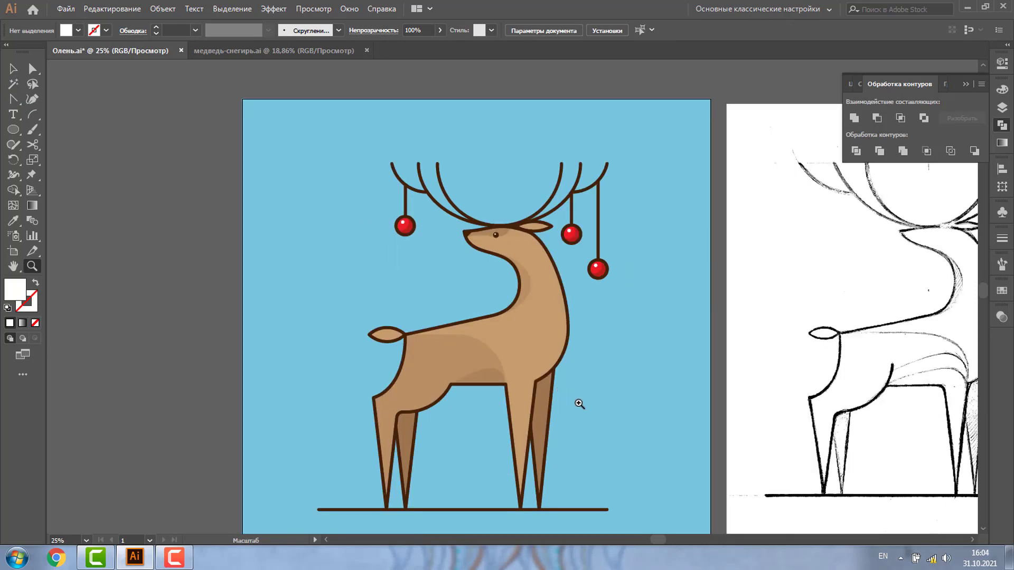